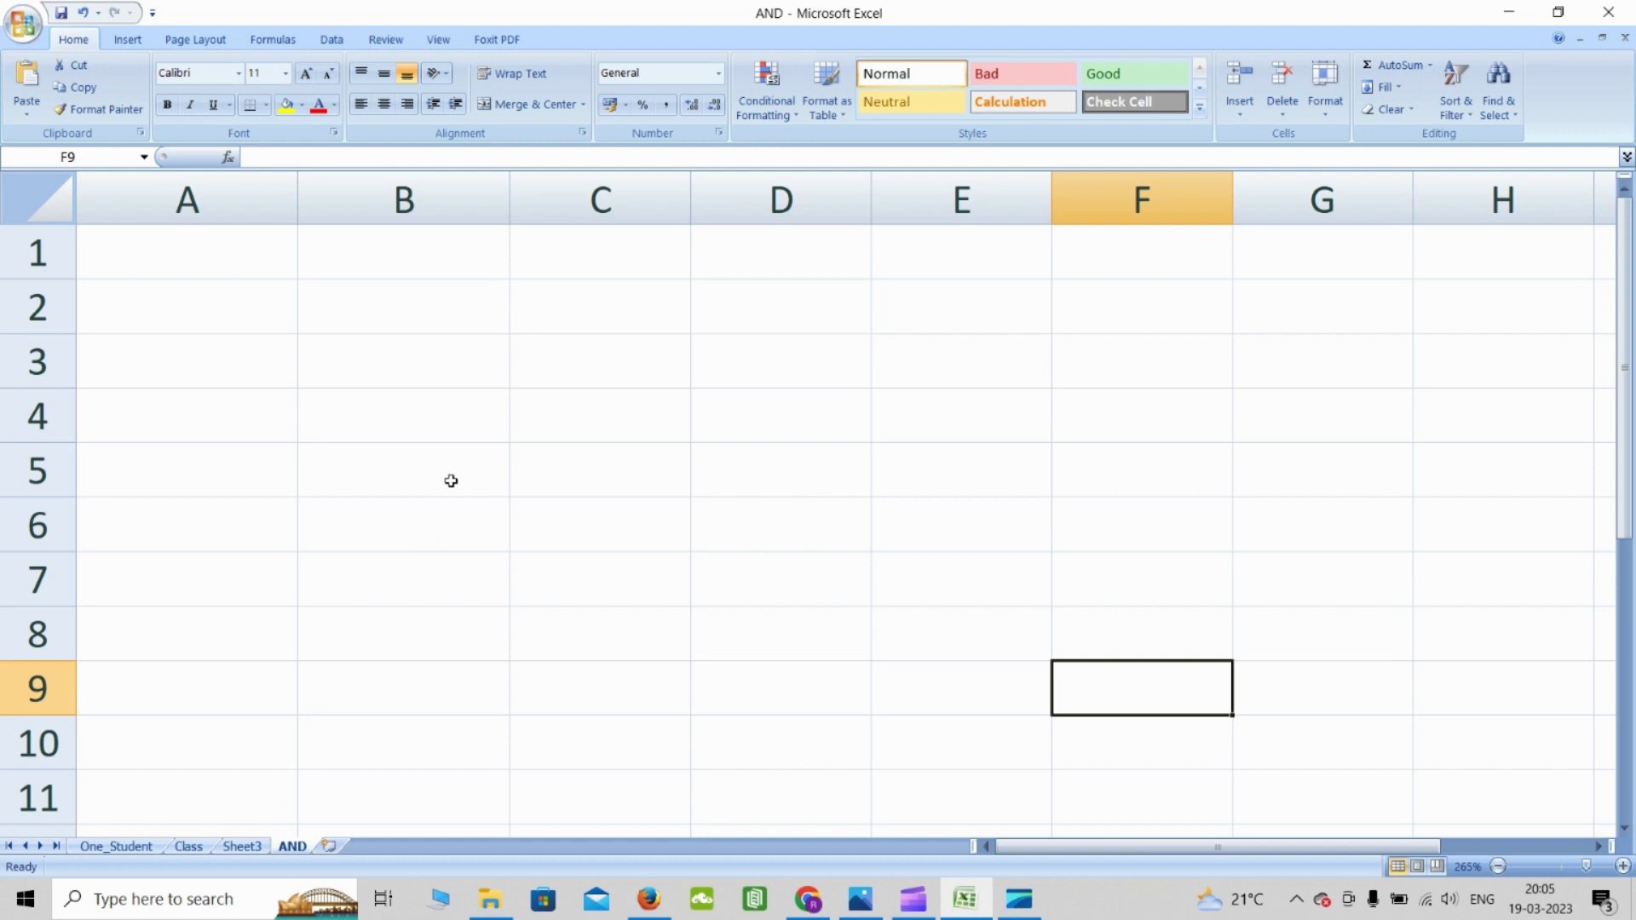
Enter the subject name "Maths" in cell B3
left_click(445, 354)
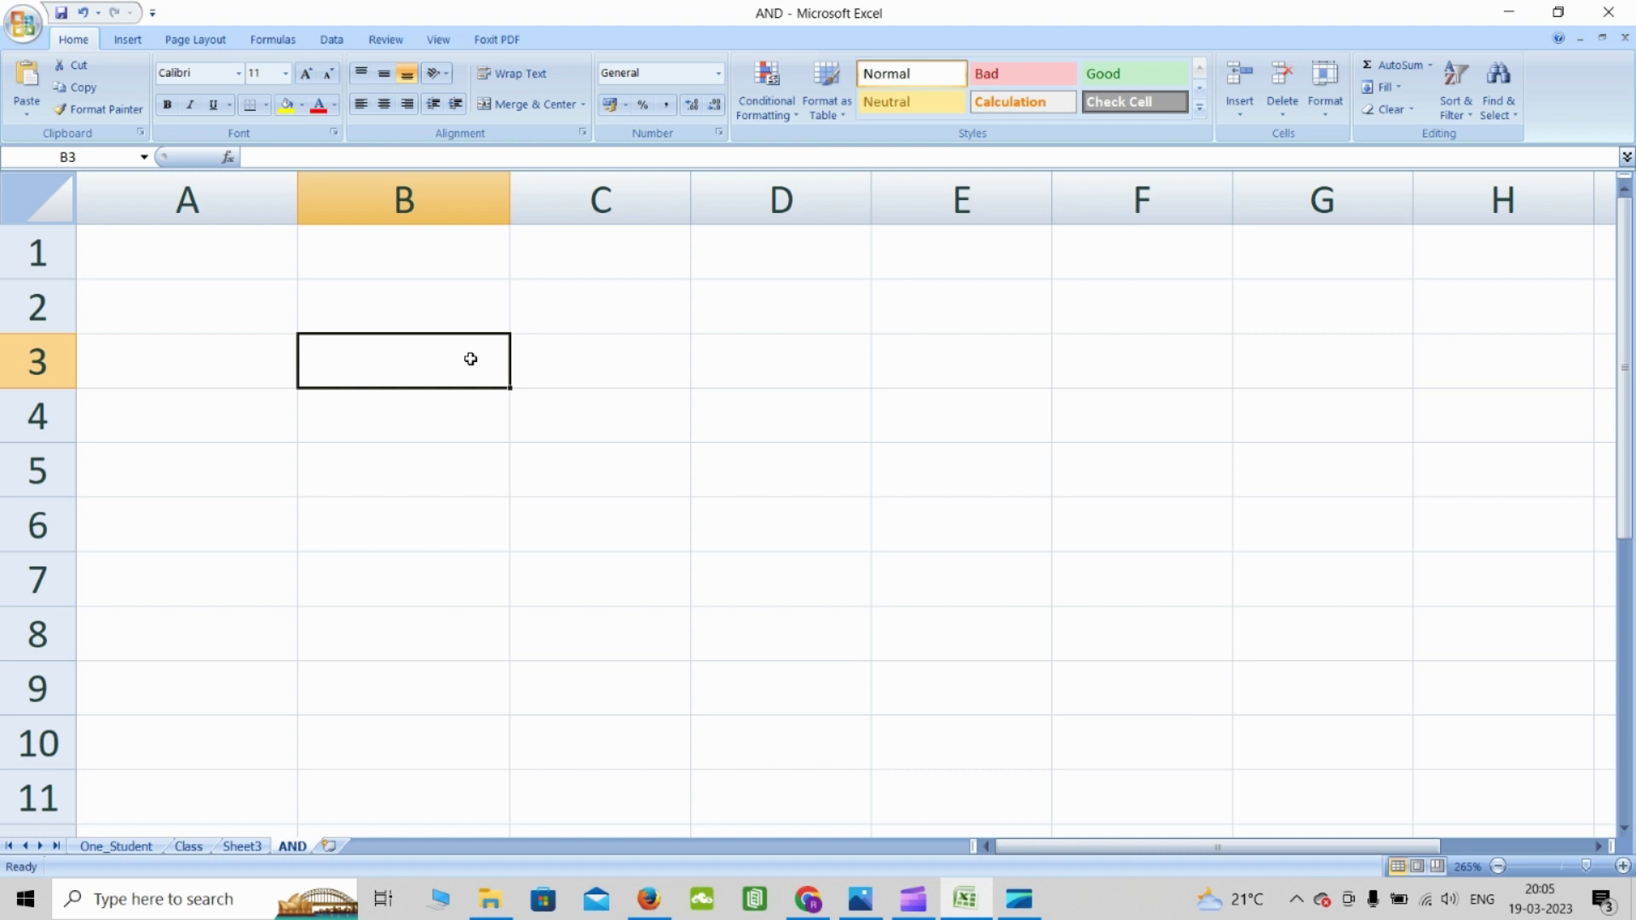
type("Maths")
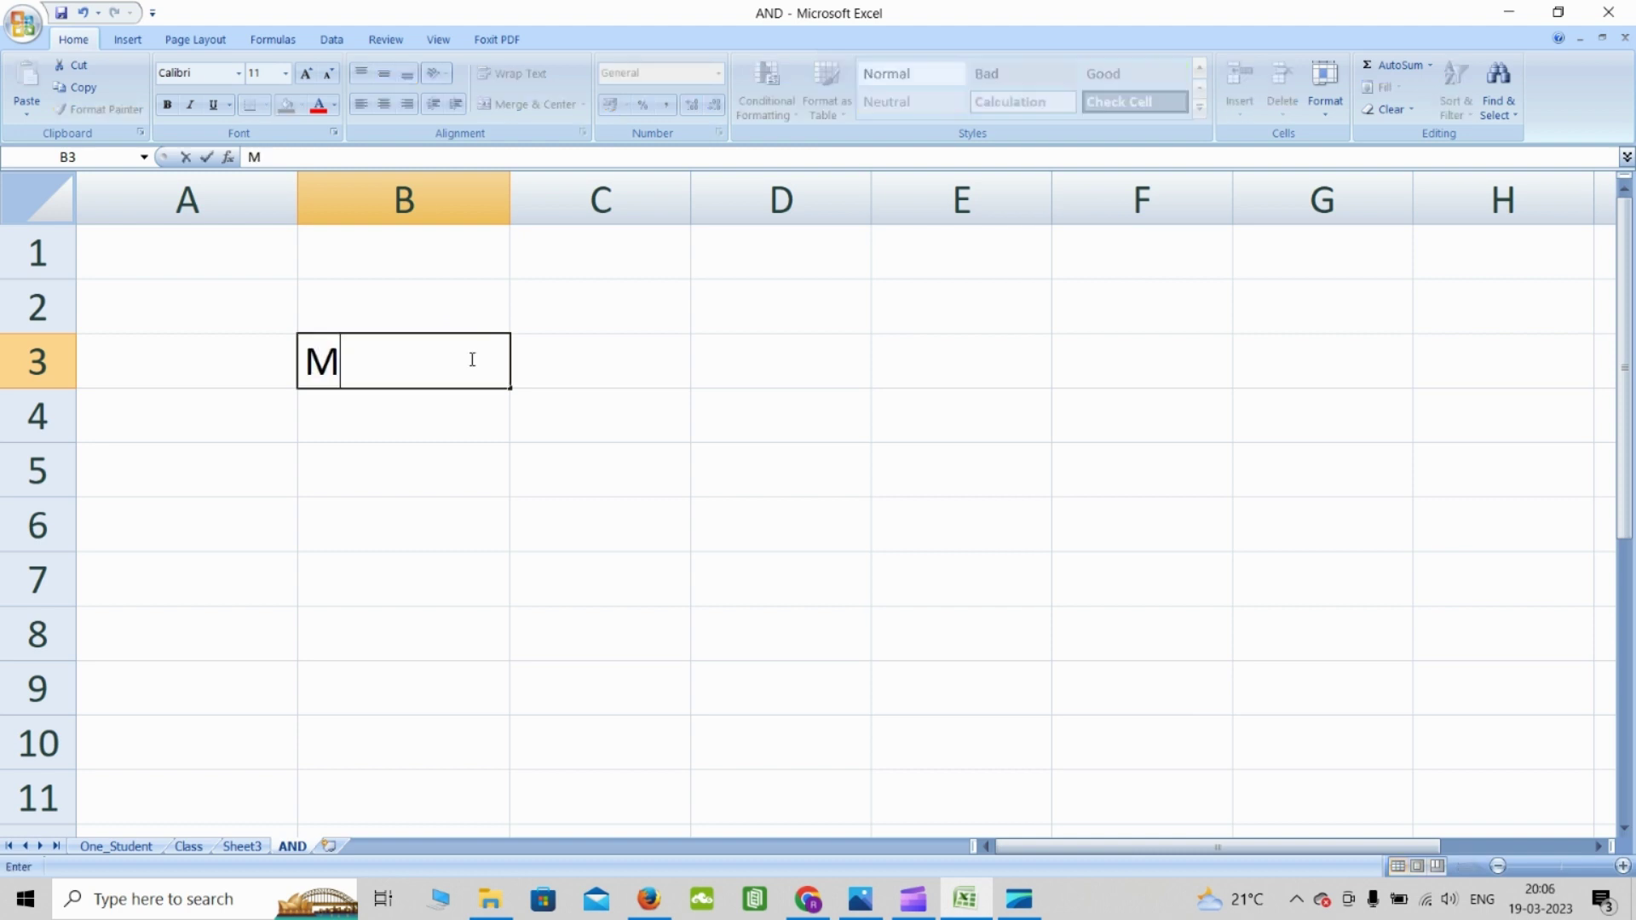
key("Tab")
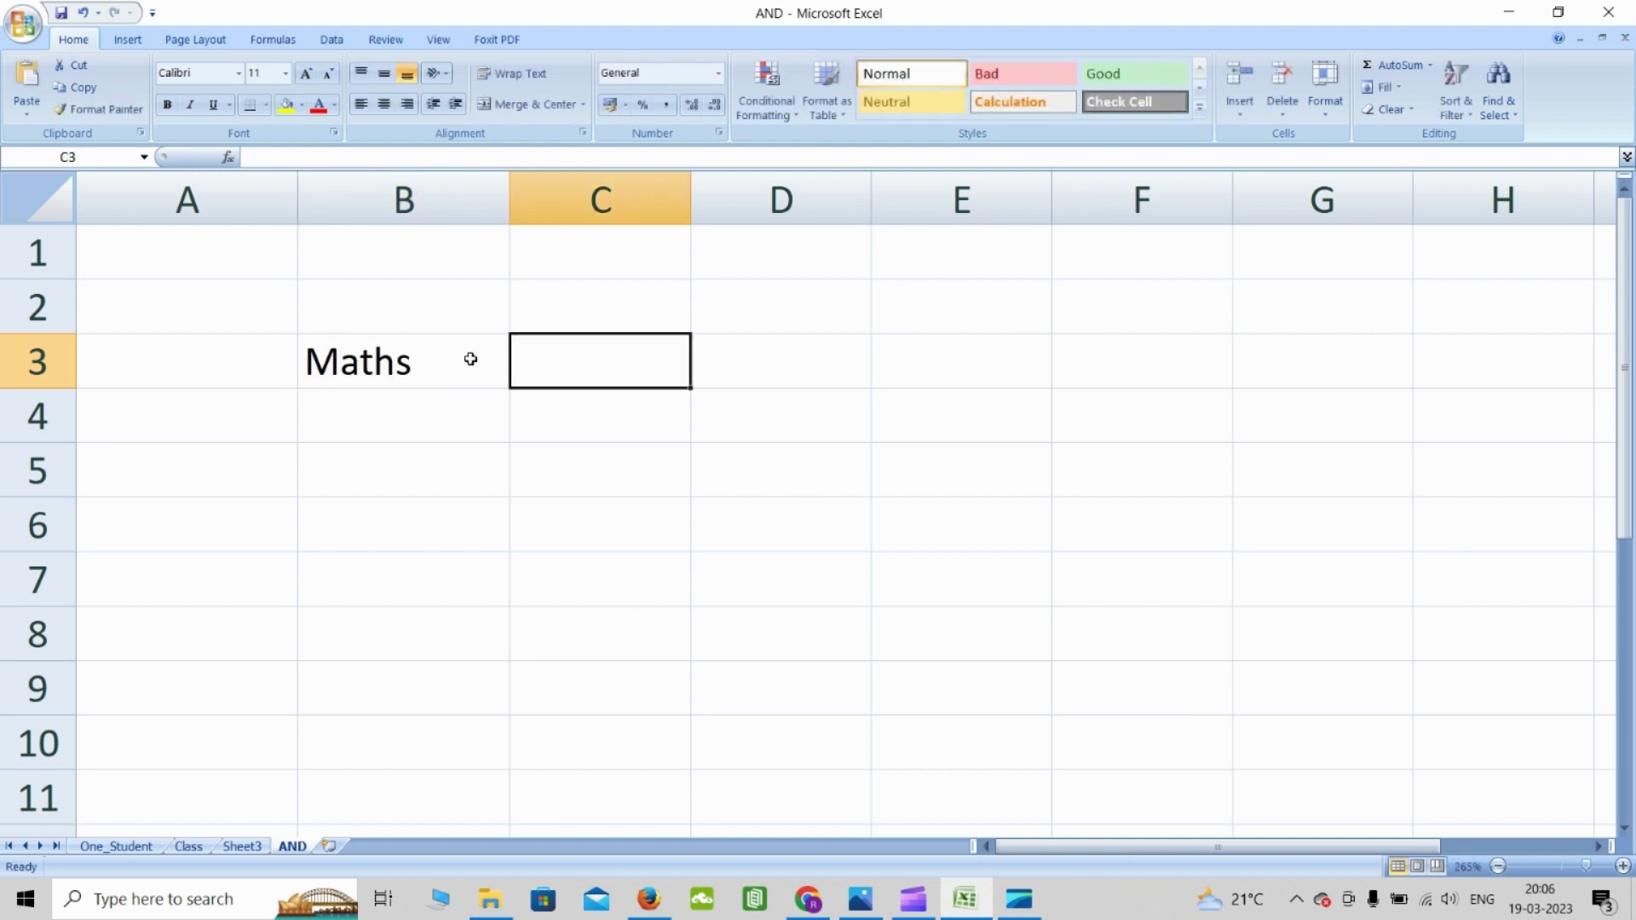
Enter the headings "Subject" in B2 and "Marks Obtained" in C2, and widen column C to fit its heading
key("Up")
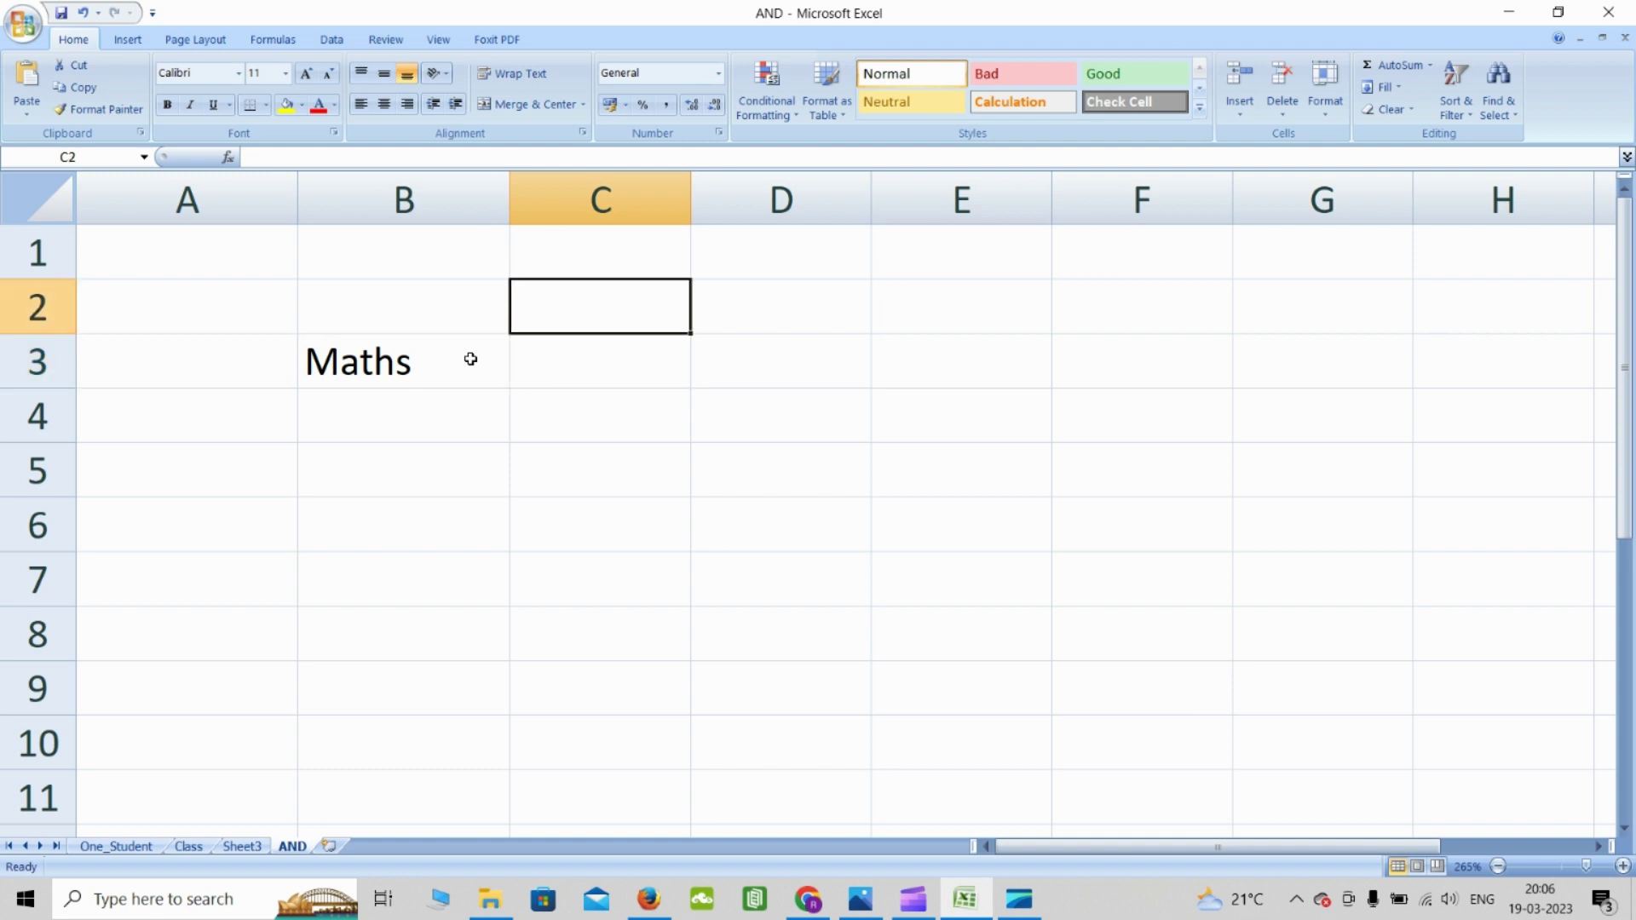
key("Left")
type("Subject")
key("Tab")
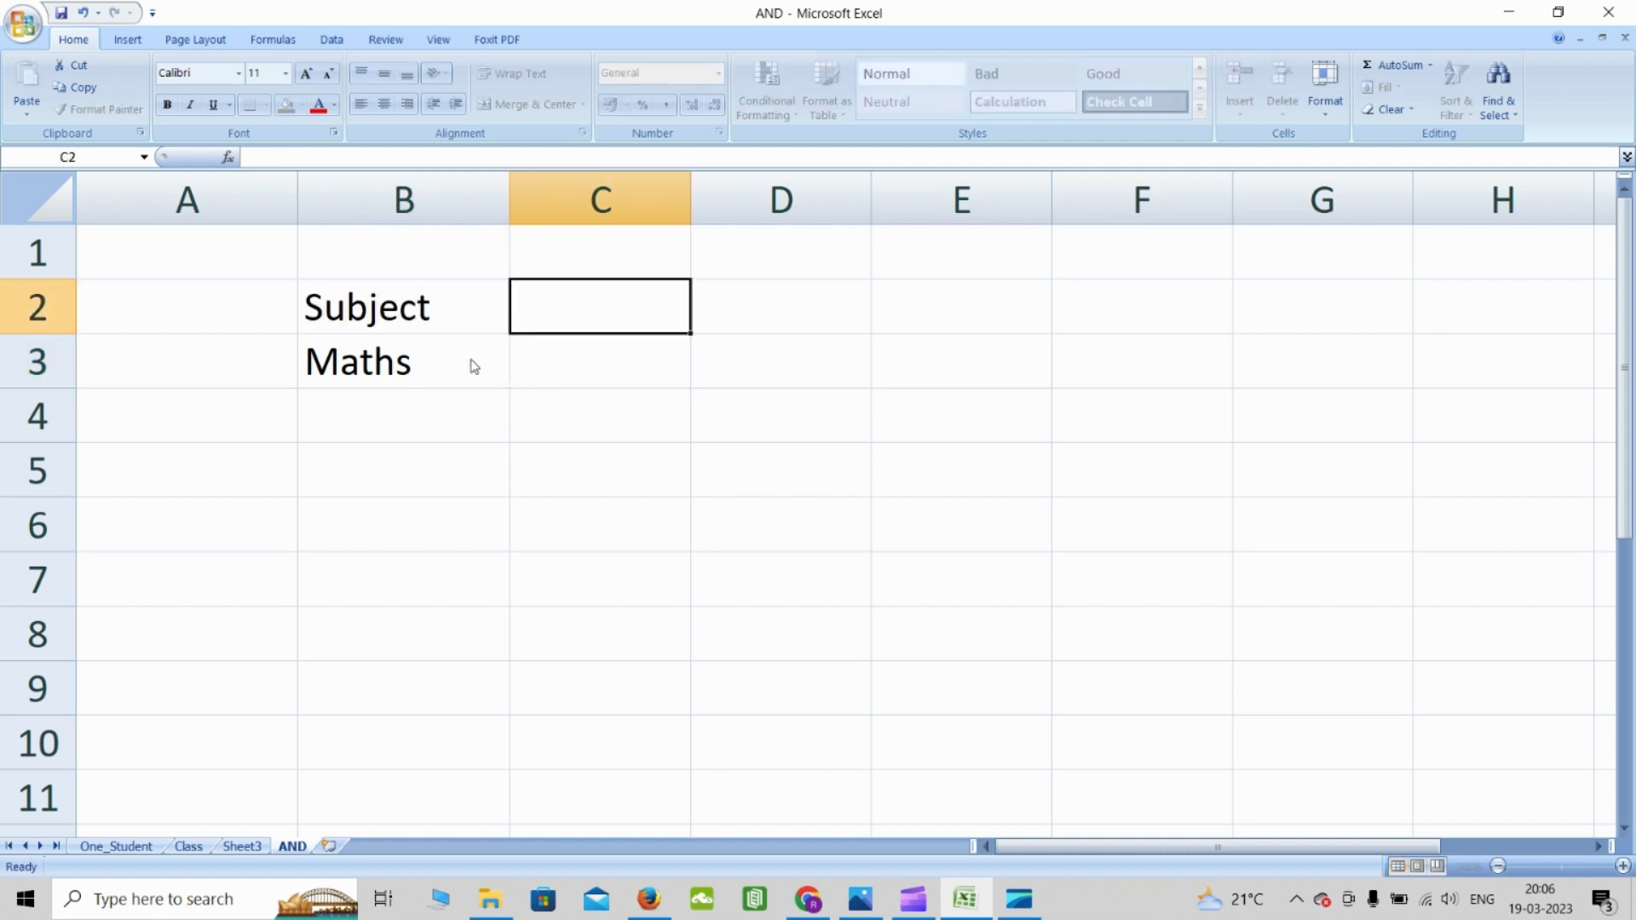
type("Marks Ob")
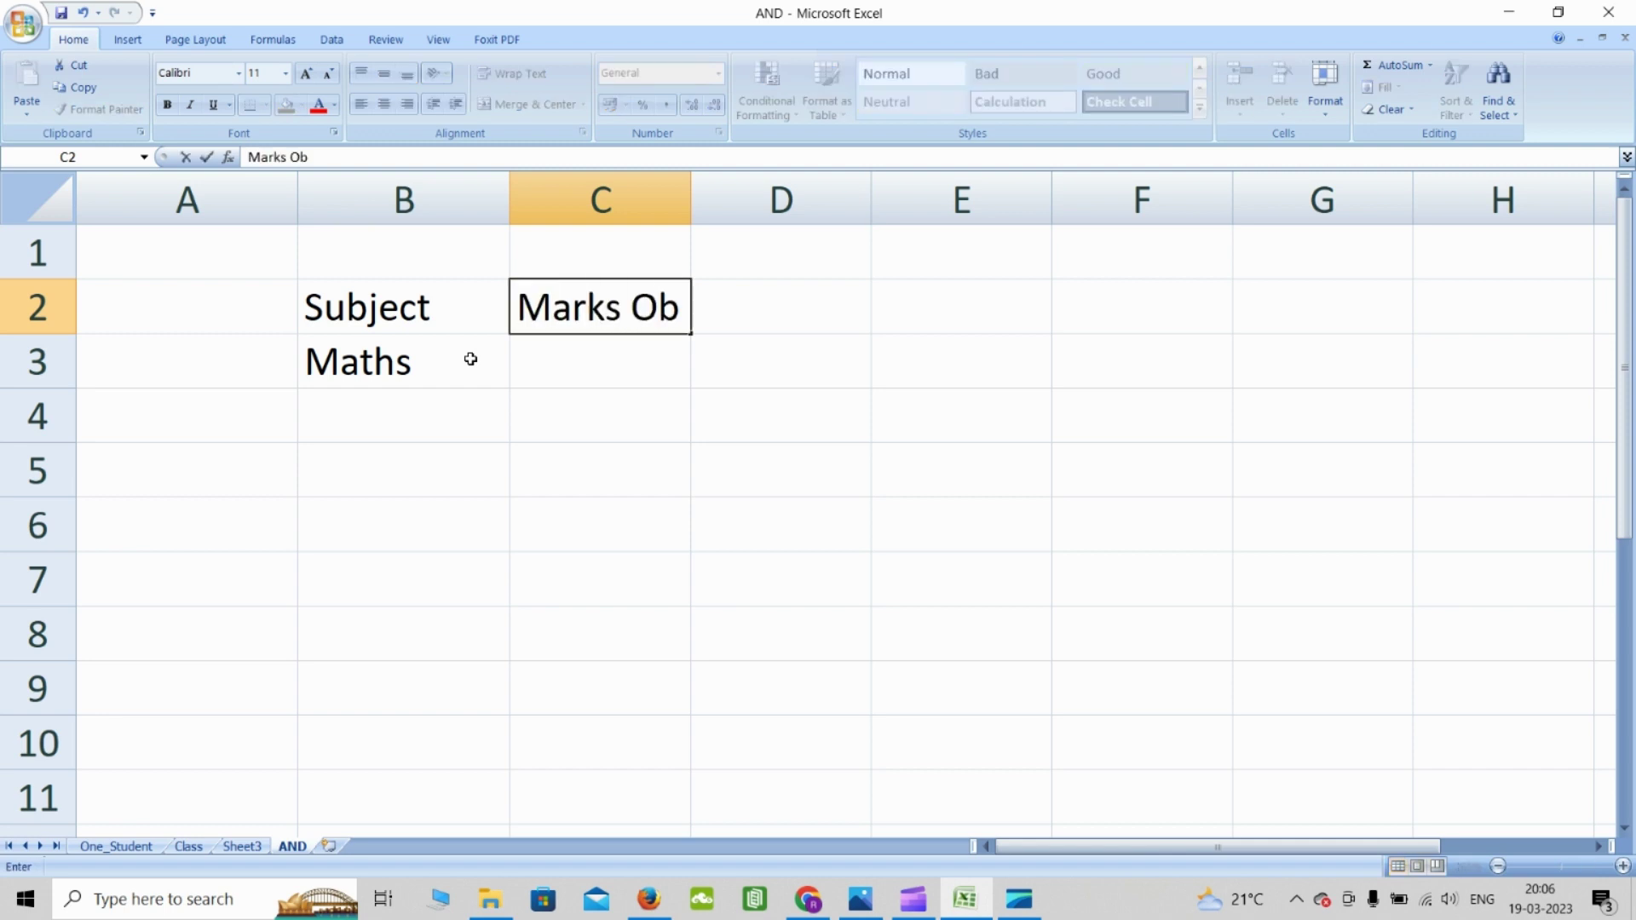
type("tained")
key("Return")
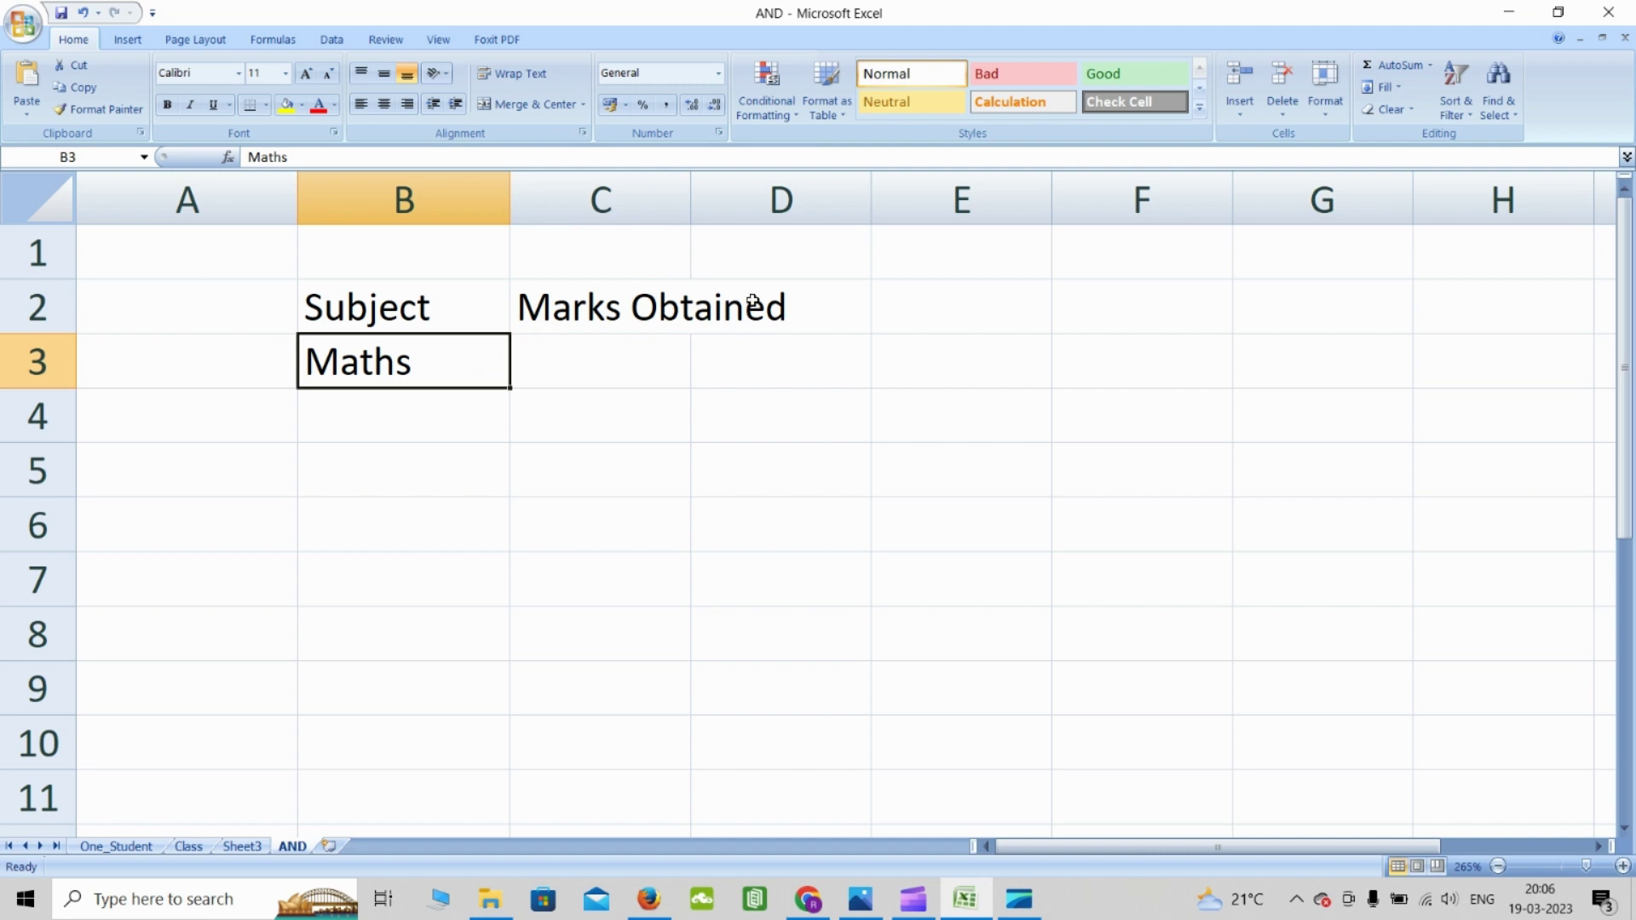
left_click_drag(691, 198, 844, 207)
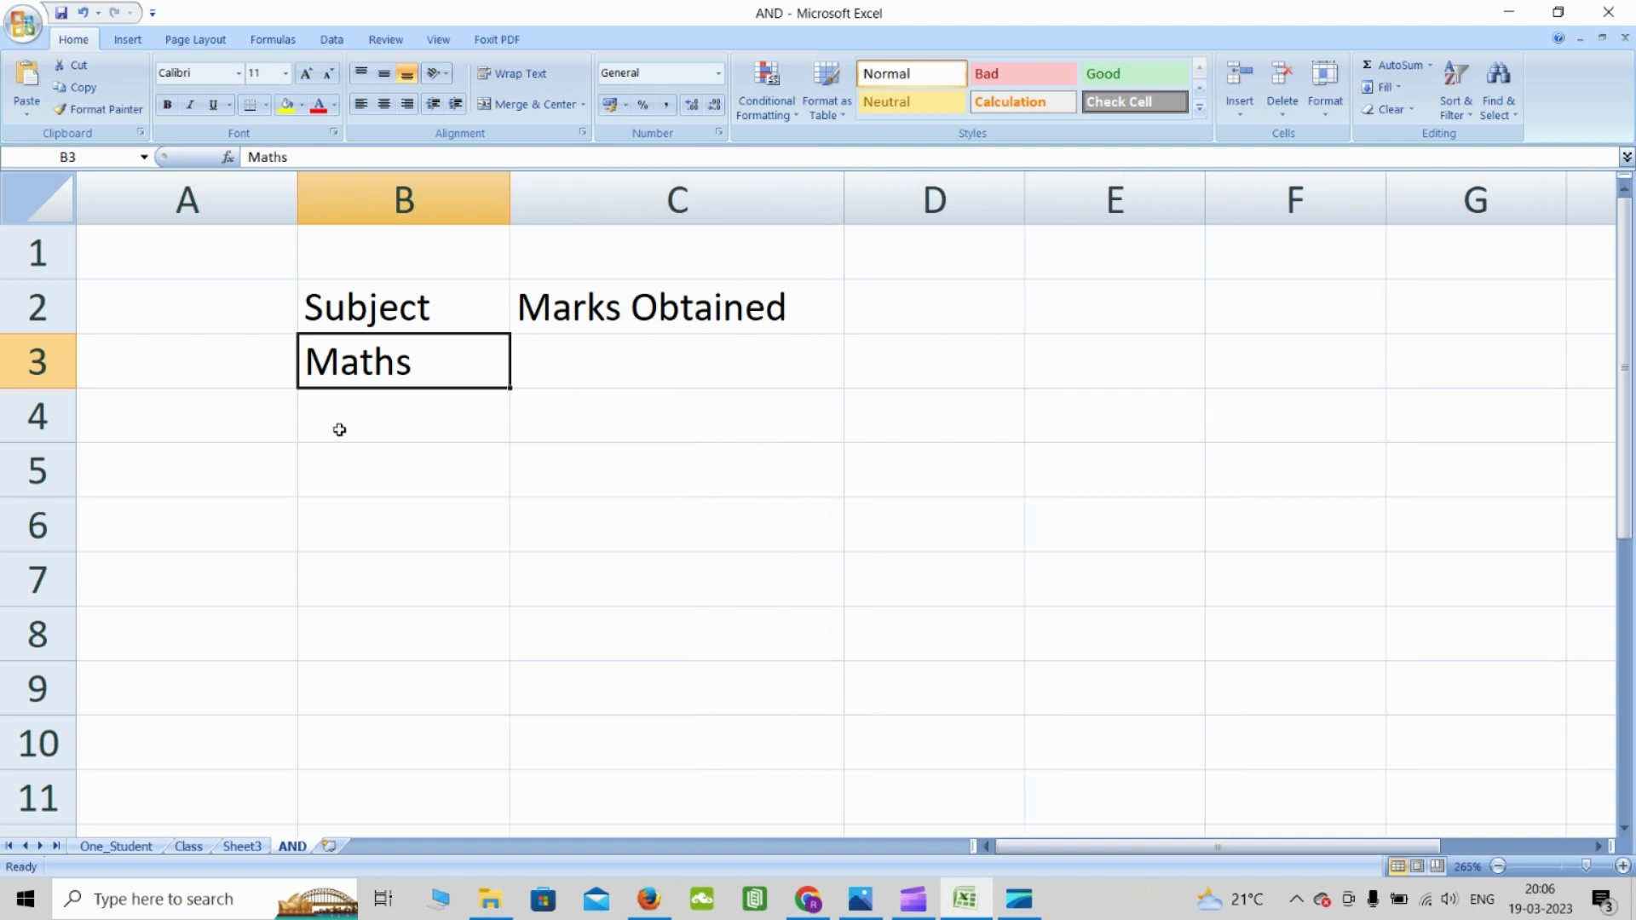
Enter 60 as the Maths mark in cell C3
left_click(388, 422)
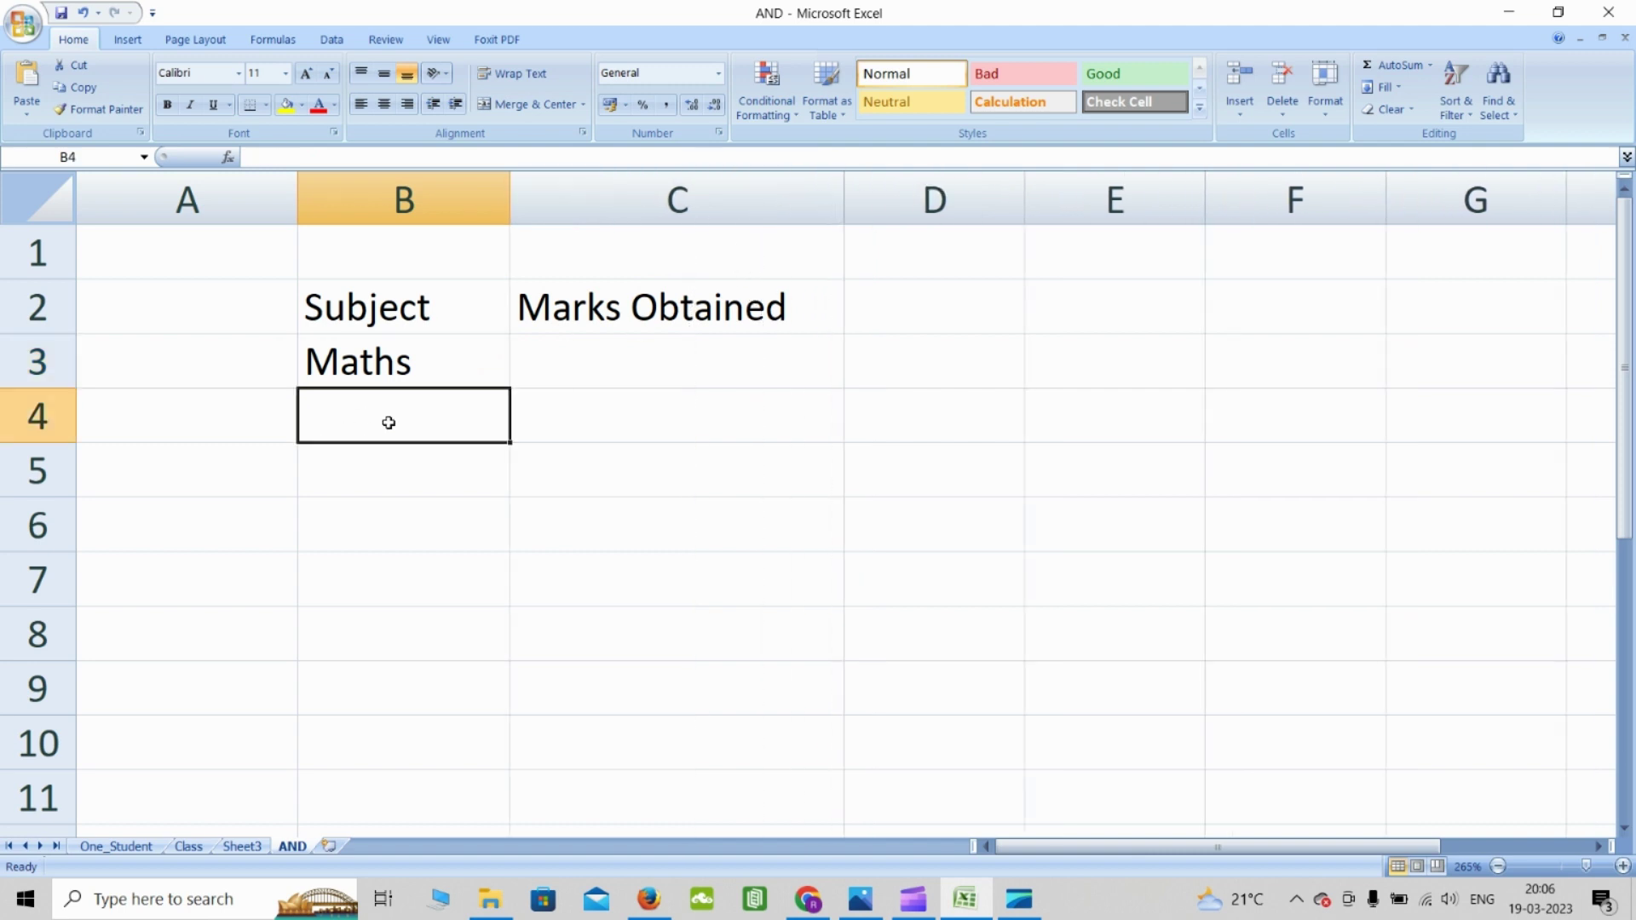
key("Up")
key("Right")
type("60")
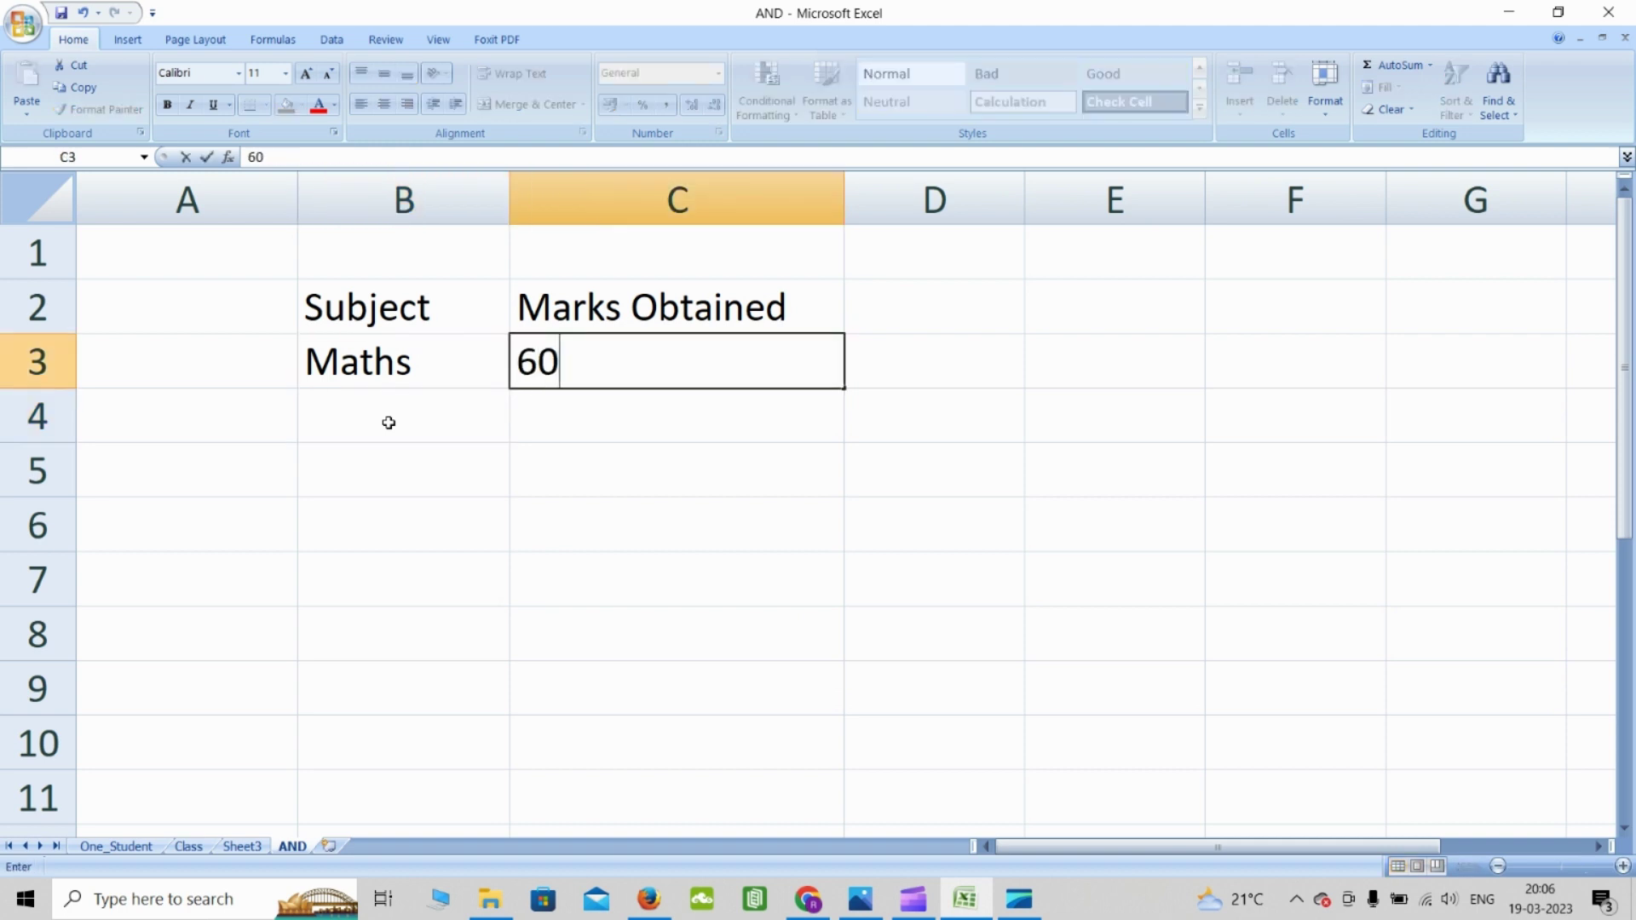
Add a Science row below Maths, with "Science" in B4 and the mark 70 in C4
left_click(389, 422)
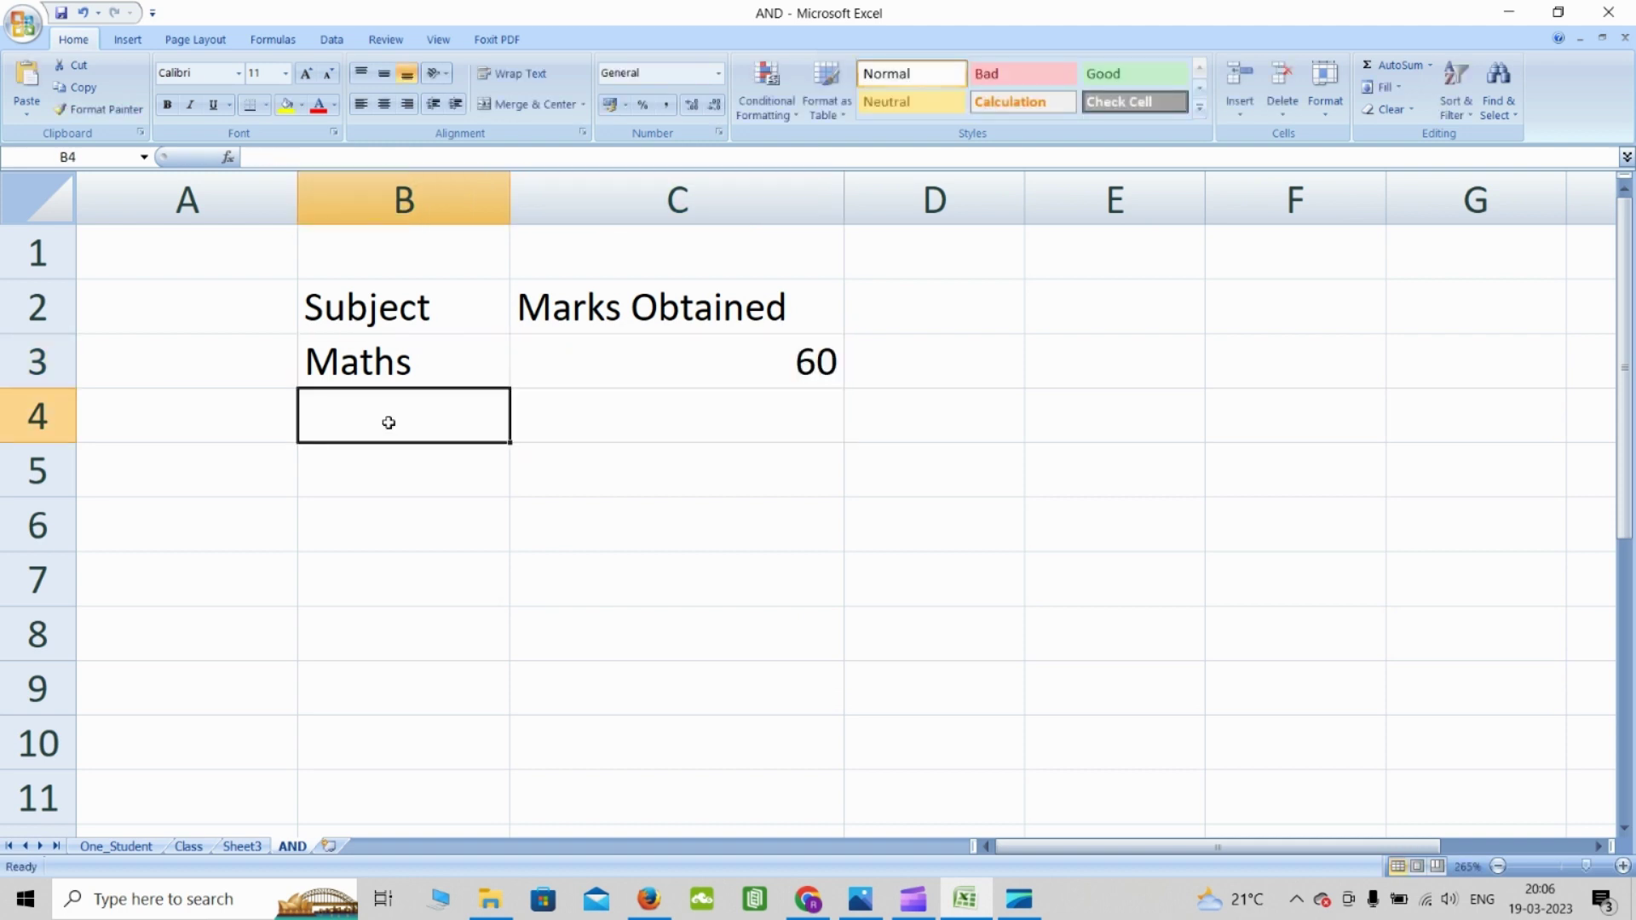
type("Science")
key("Tab")
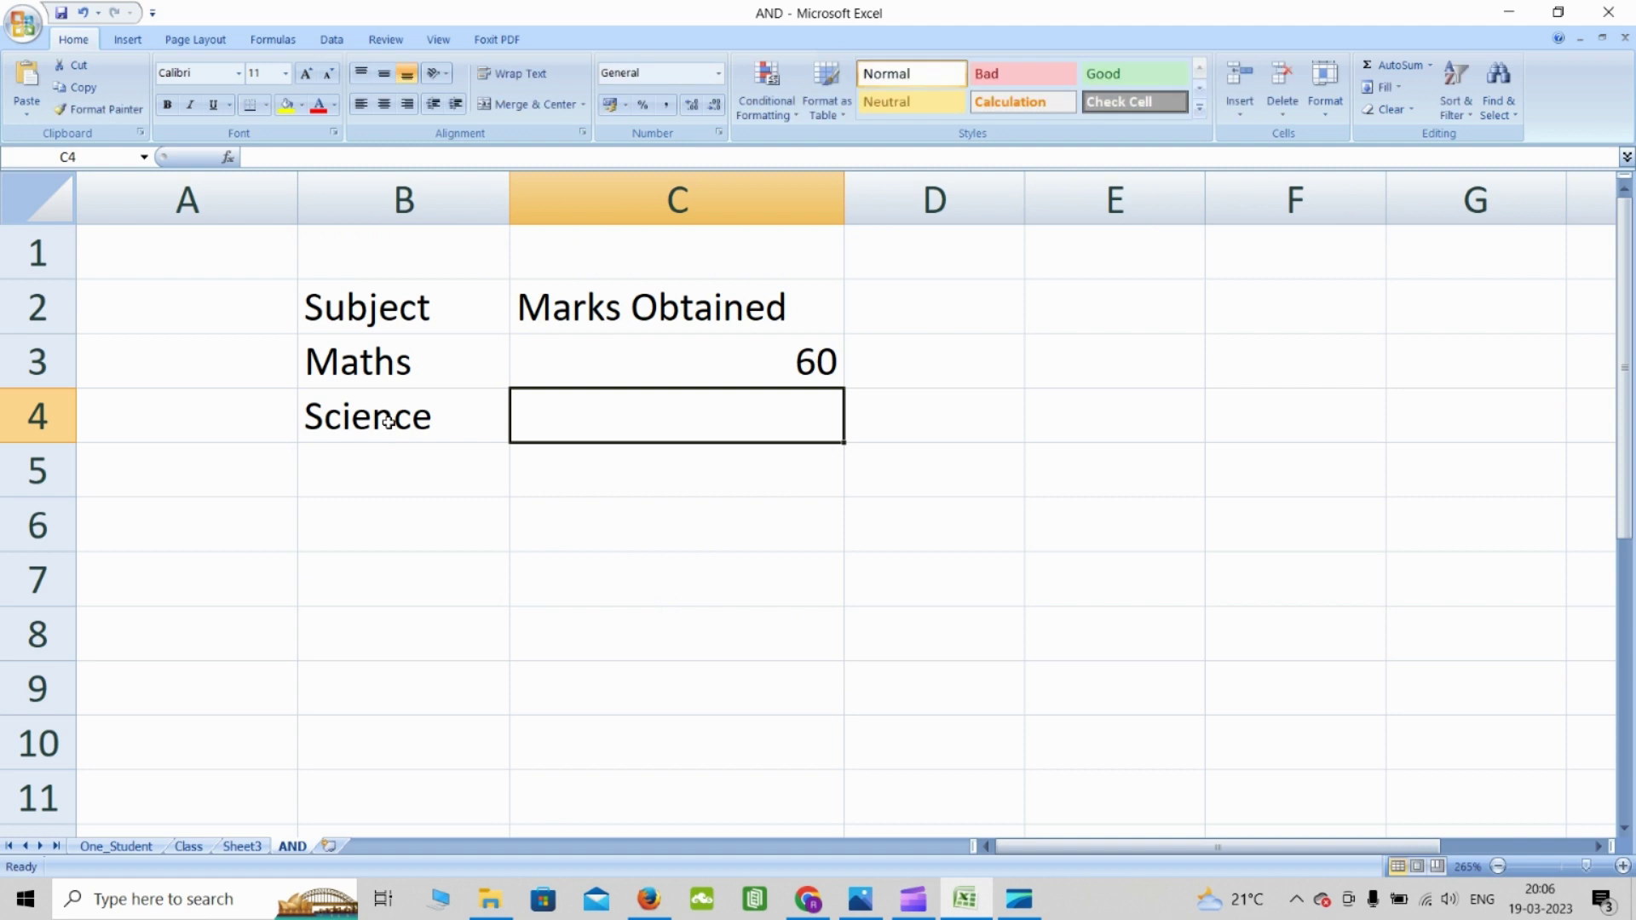
type("70")
key("Return")
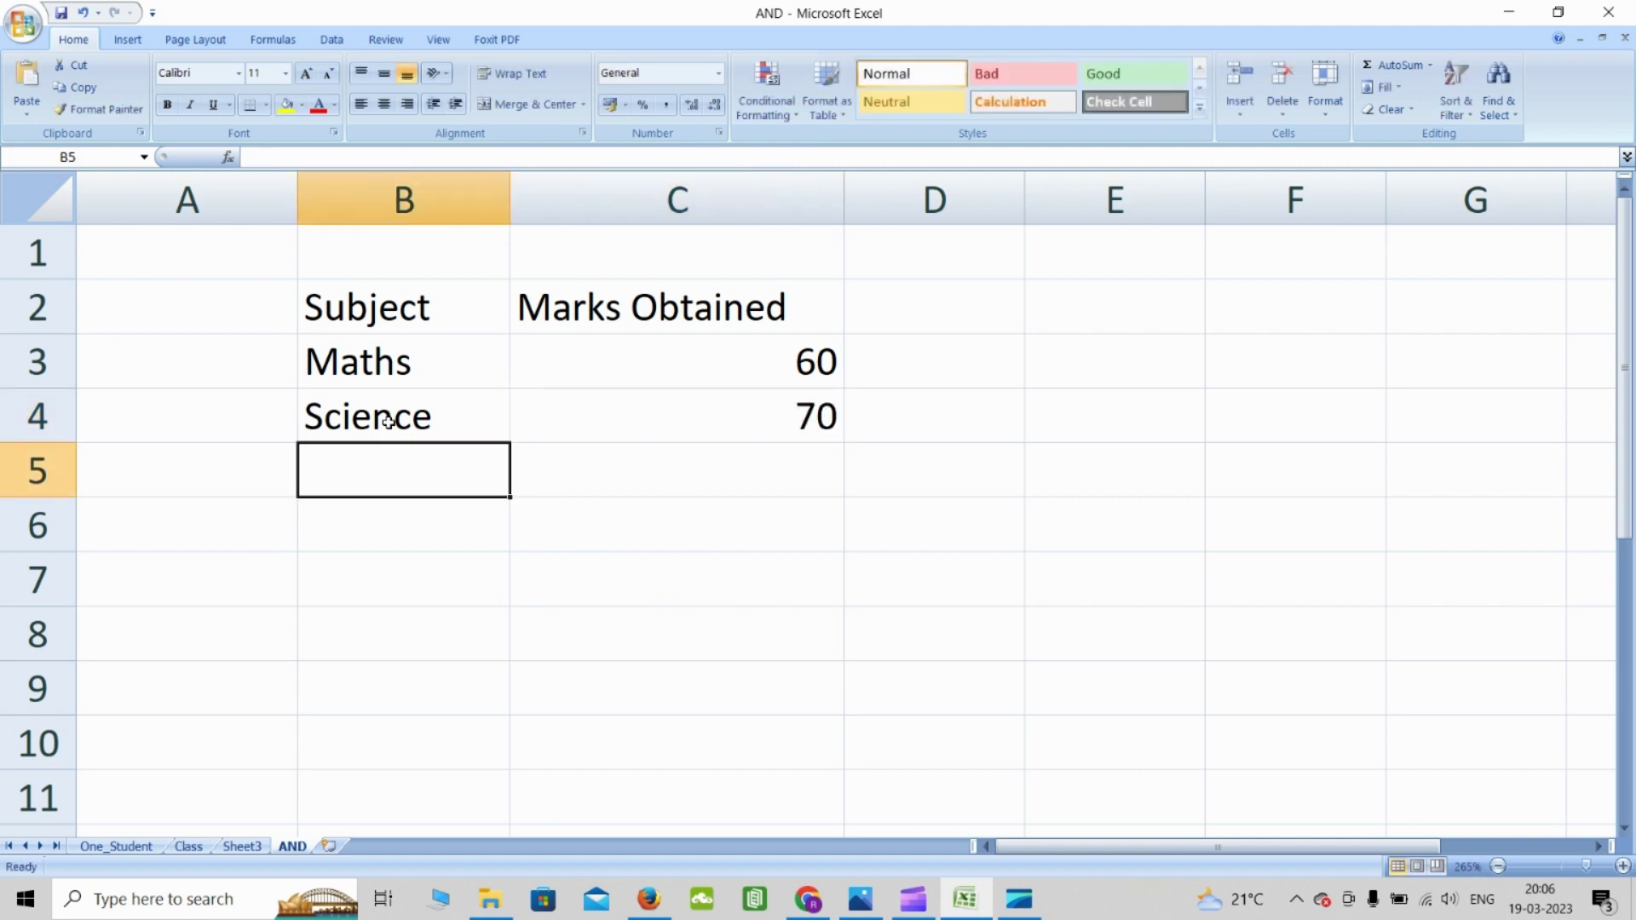
key("Tab")
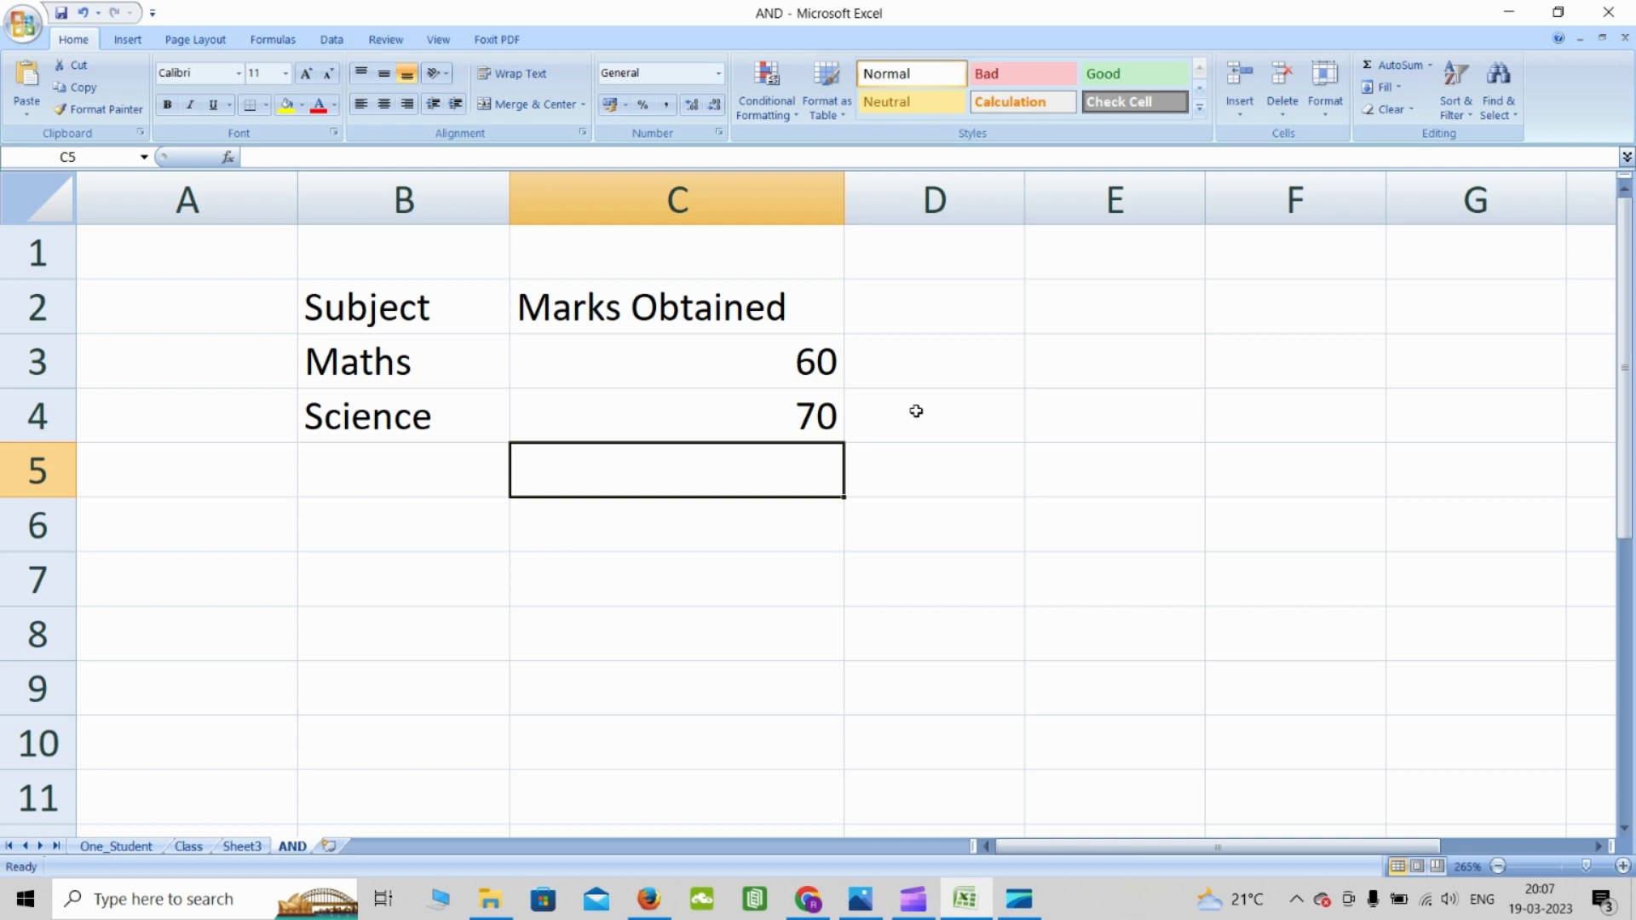
Enter the heading "Condition" in cell F2
left_click(1259, 304)
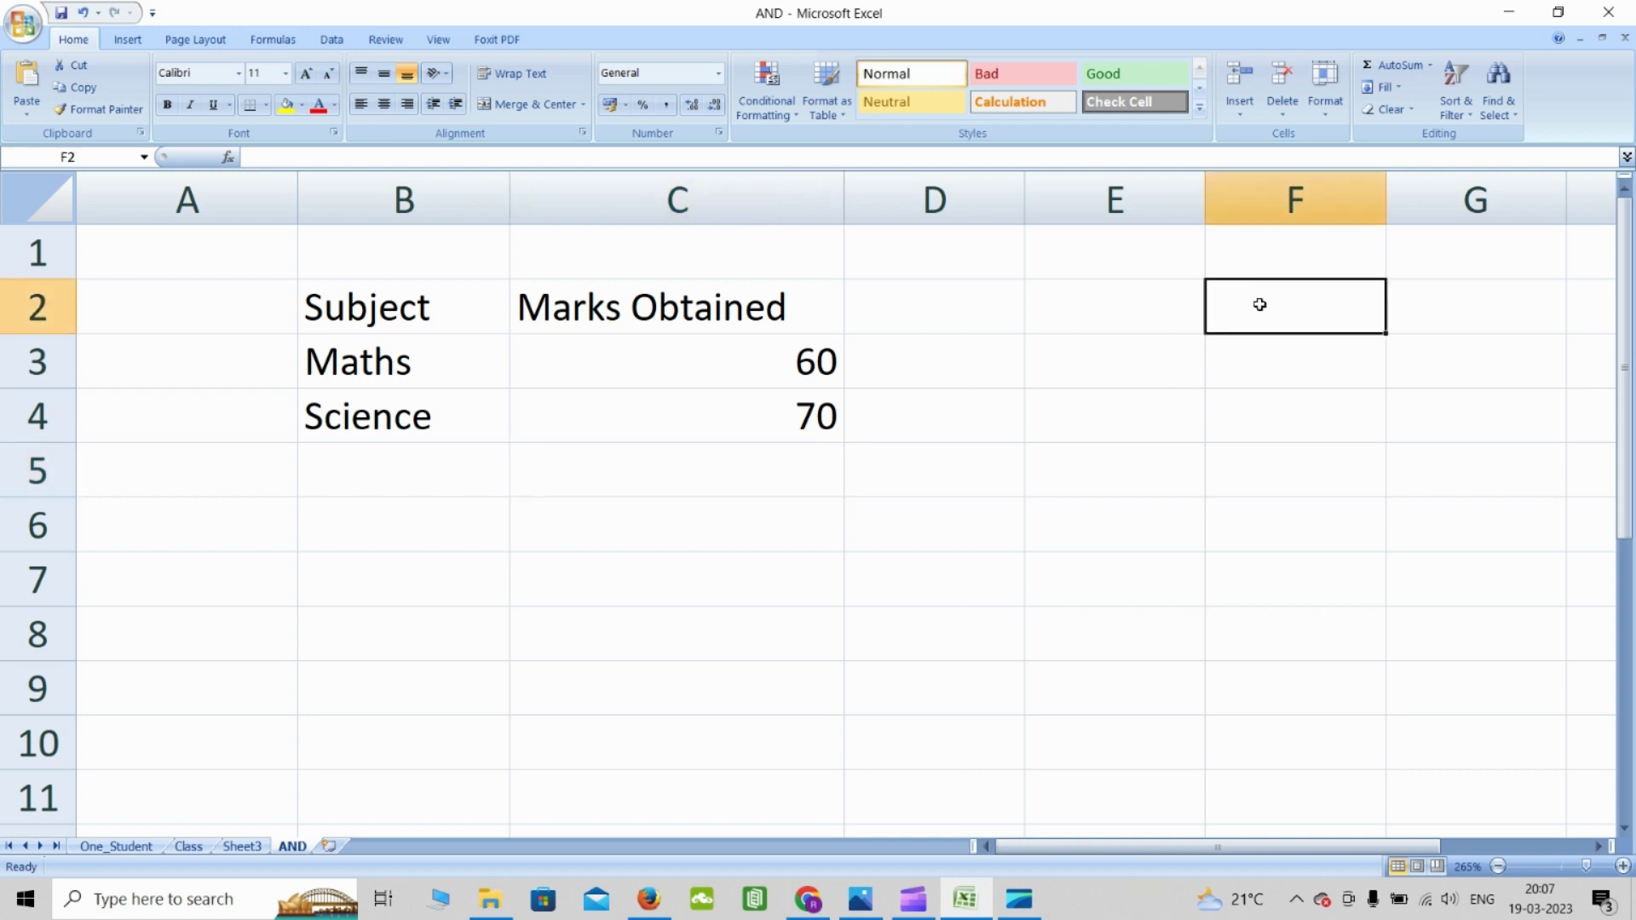
type("C")
key("BackSpace")
type("Condi")
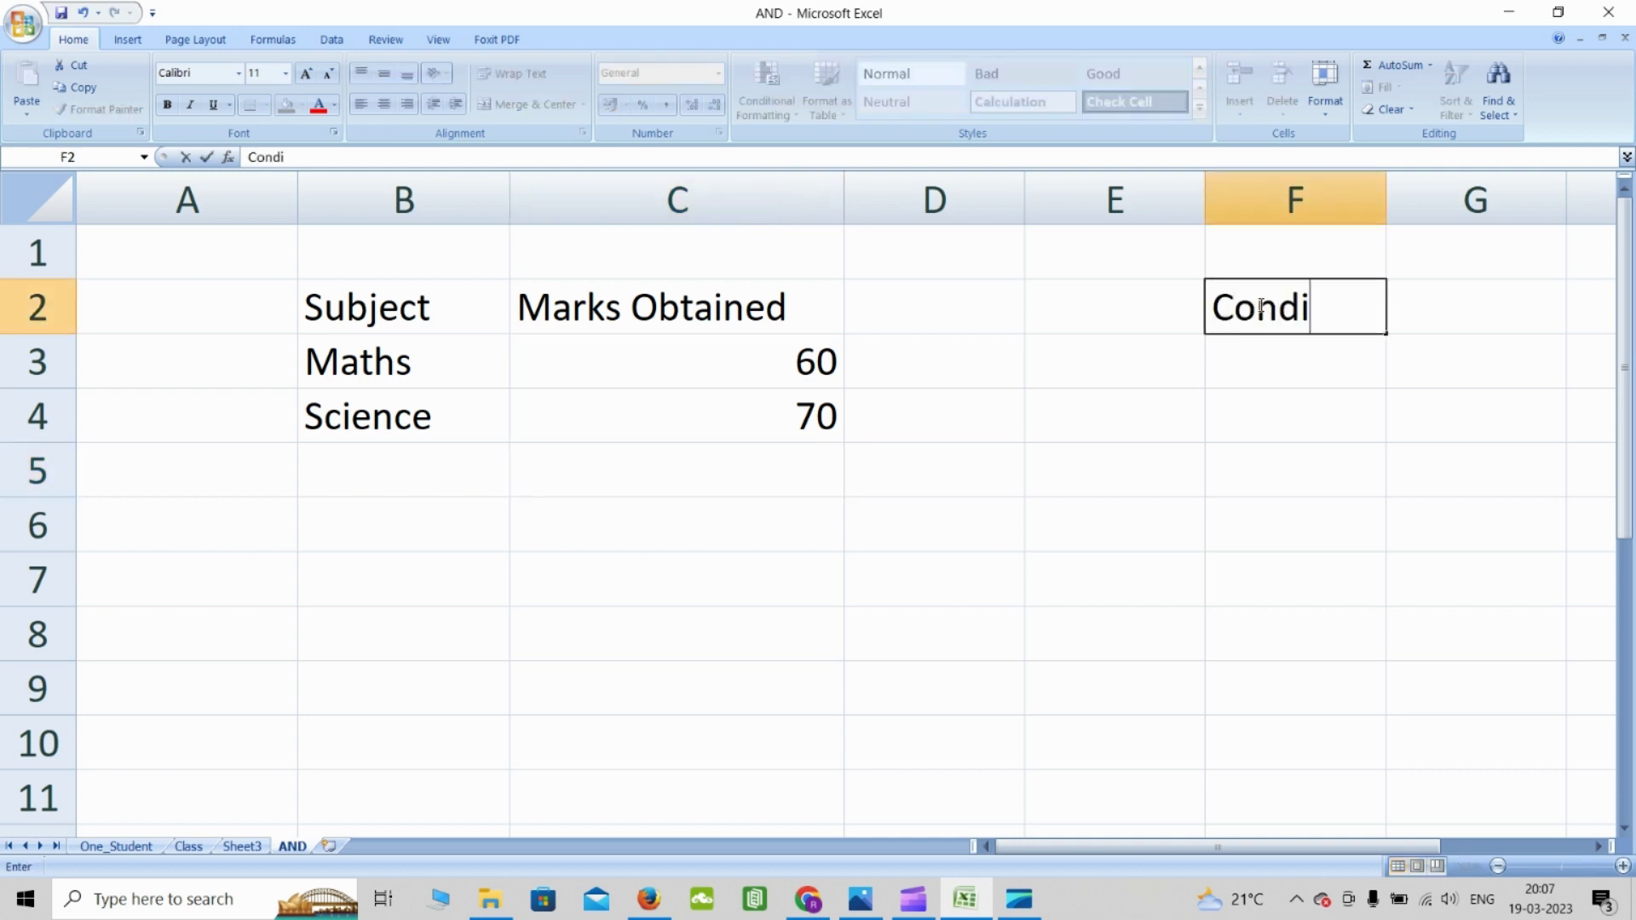
type("tion")
key("Return")
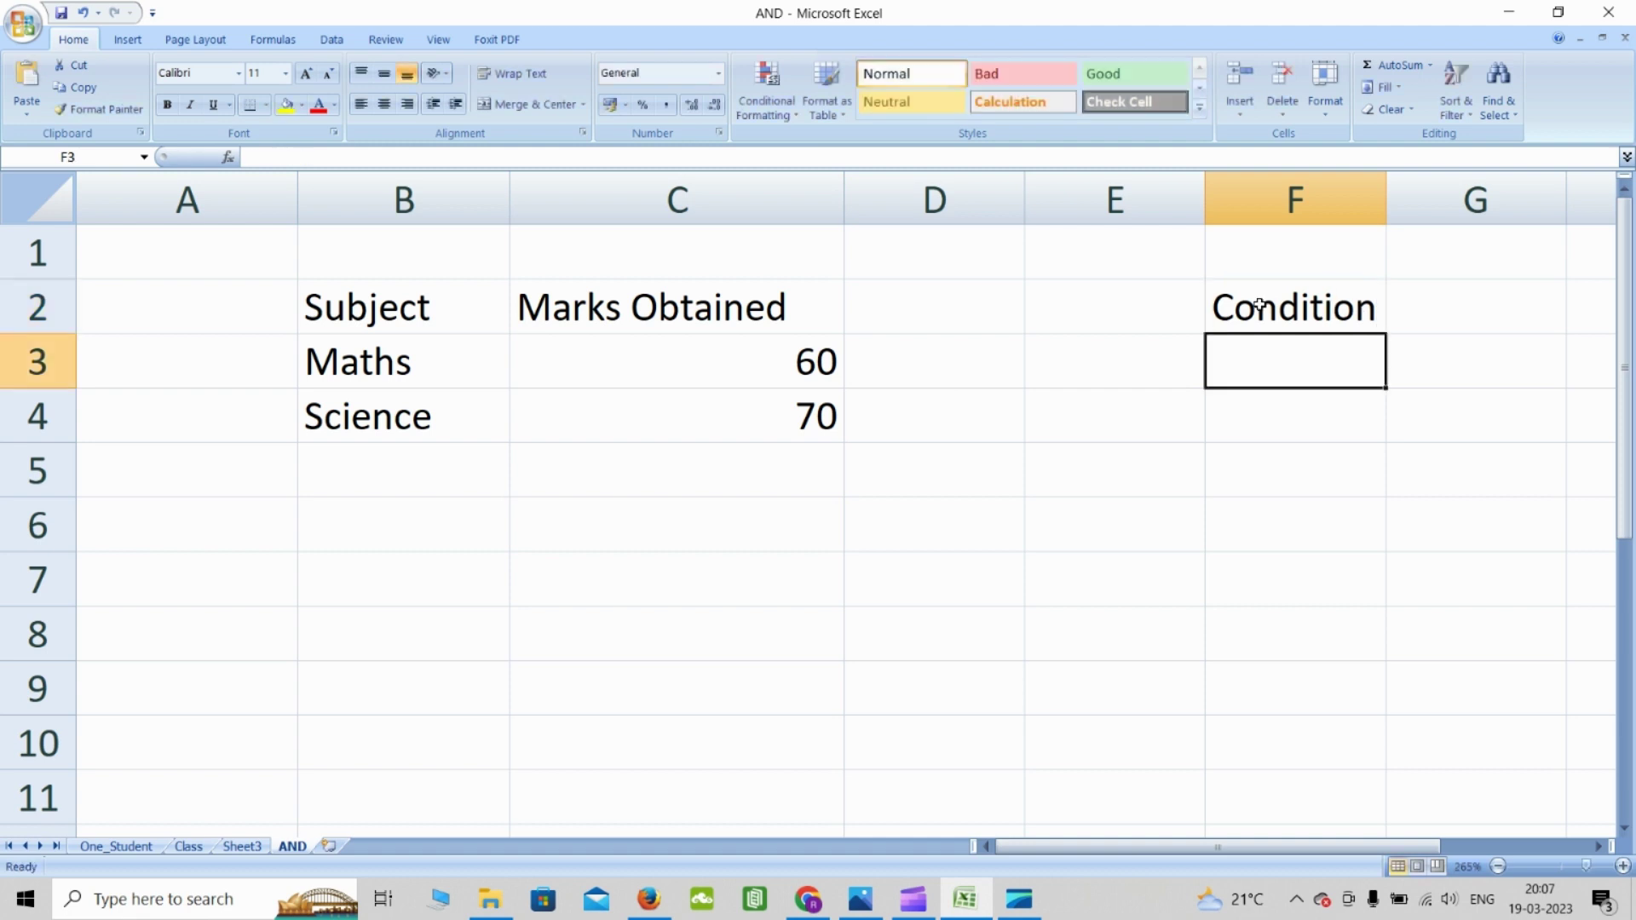
Write the condition text "60 or more in Maths and Science" in cell F3
type("60 or more in ")
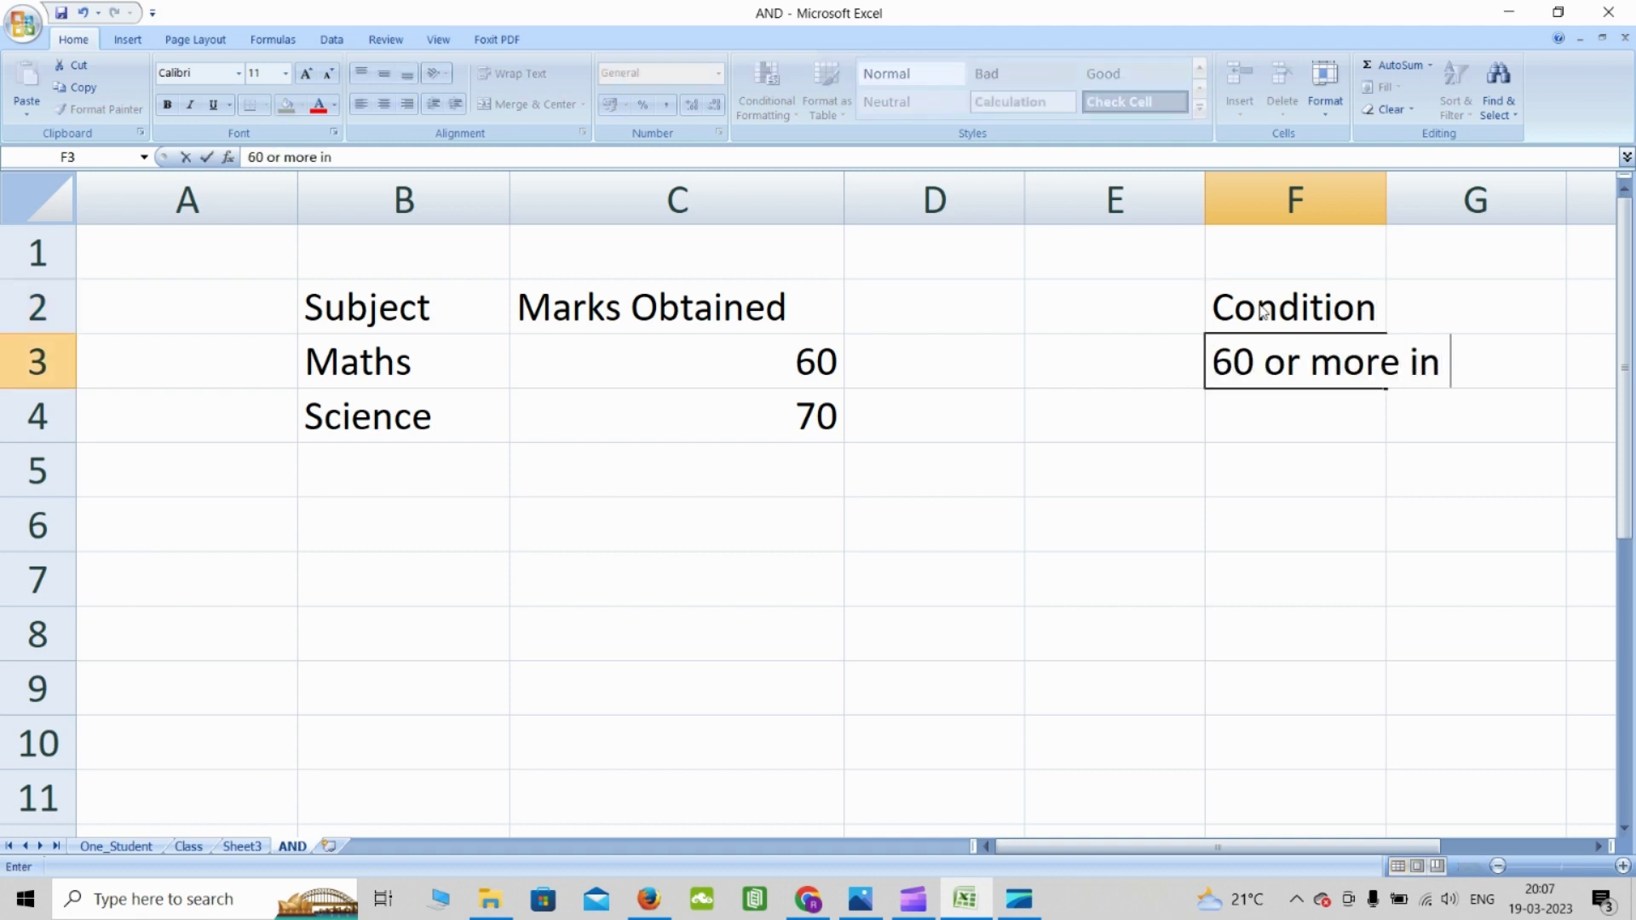
type("Mathsand")
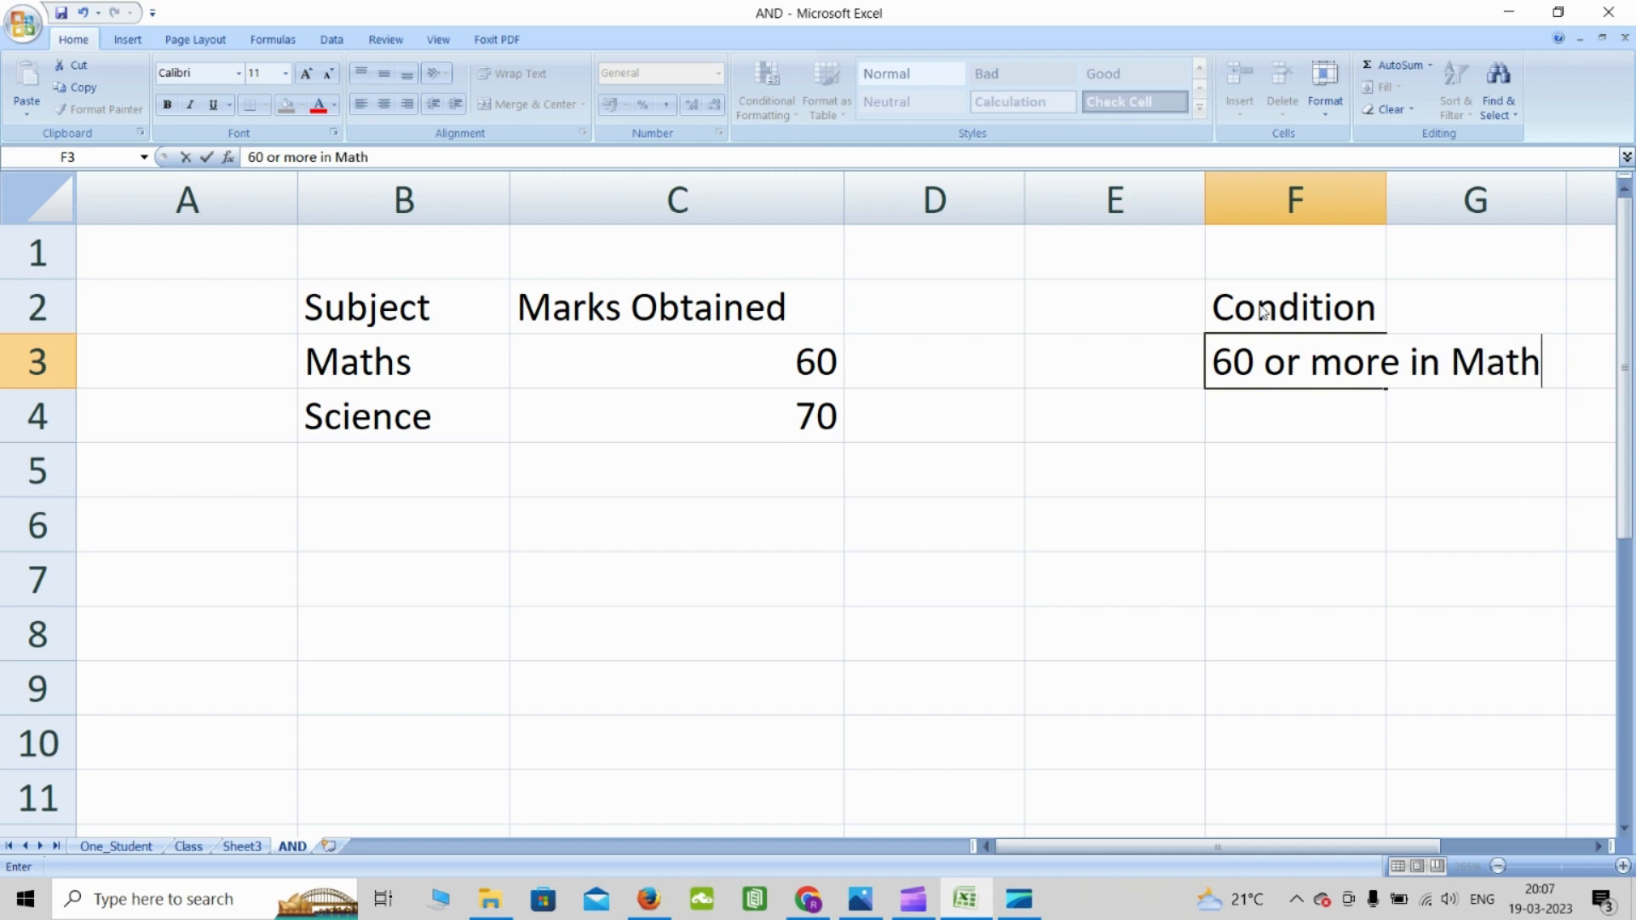
key("BackSpace")
key("BackSpace")
key("BackSpace")
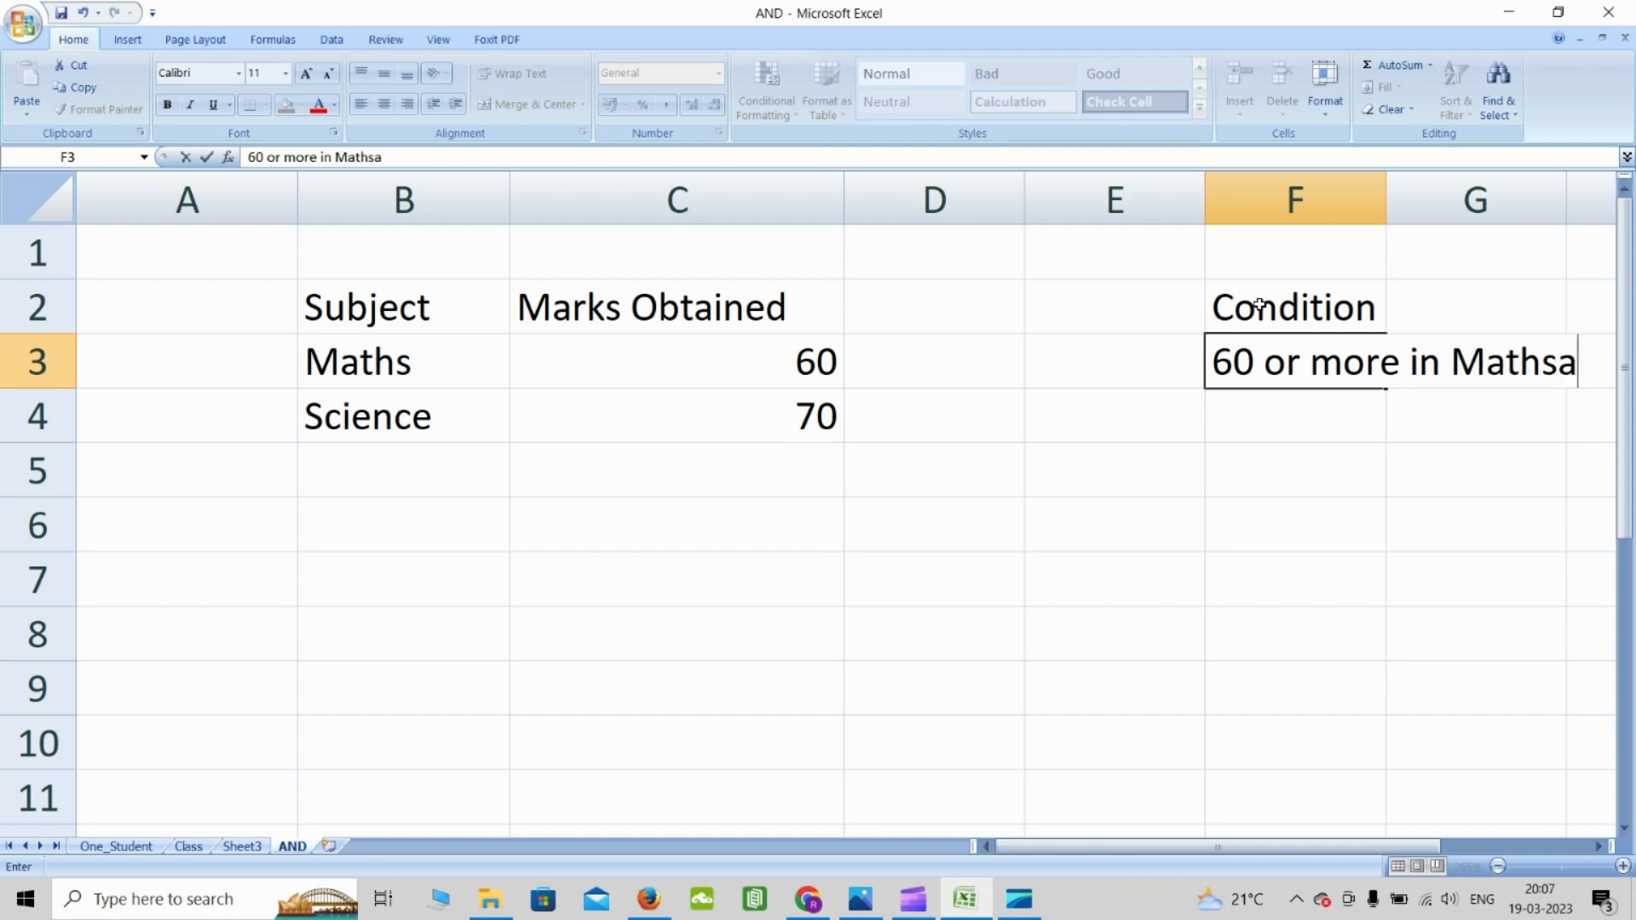
type("and Sci")
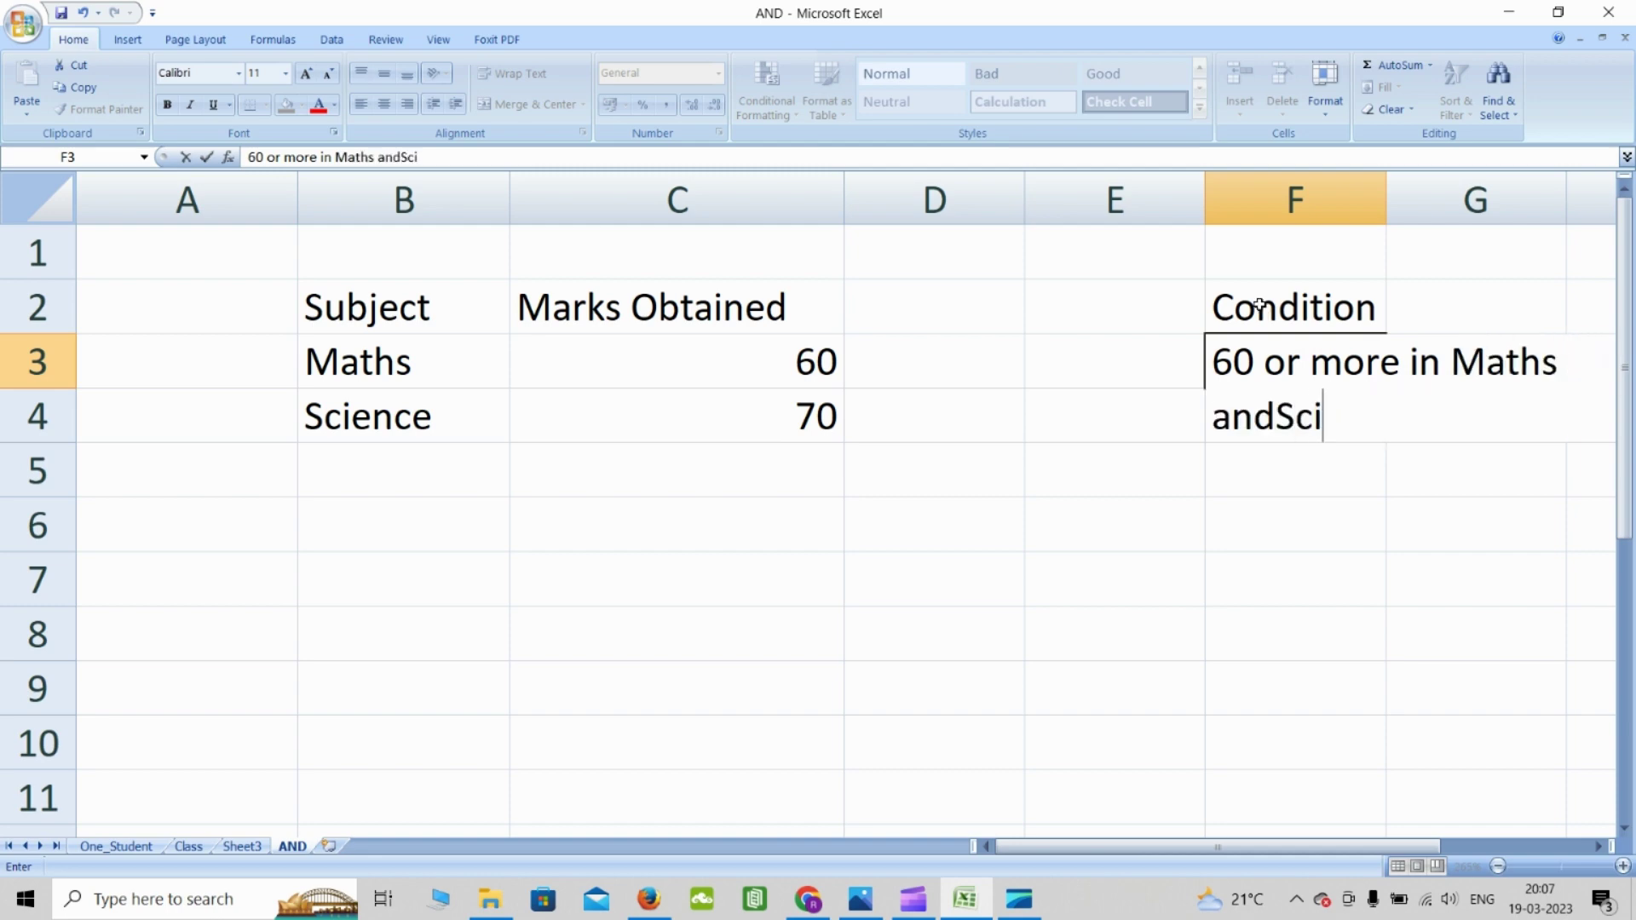
key("BackSpace")
key("BackSpace")
key("BackSpace")
type("Science")
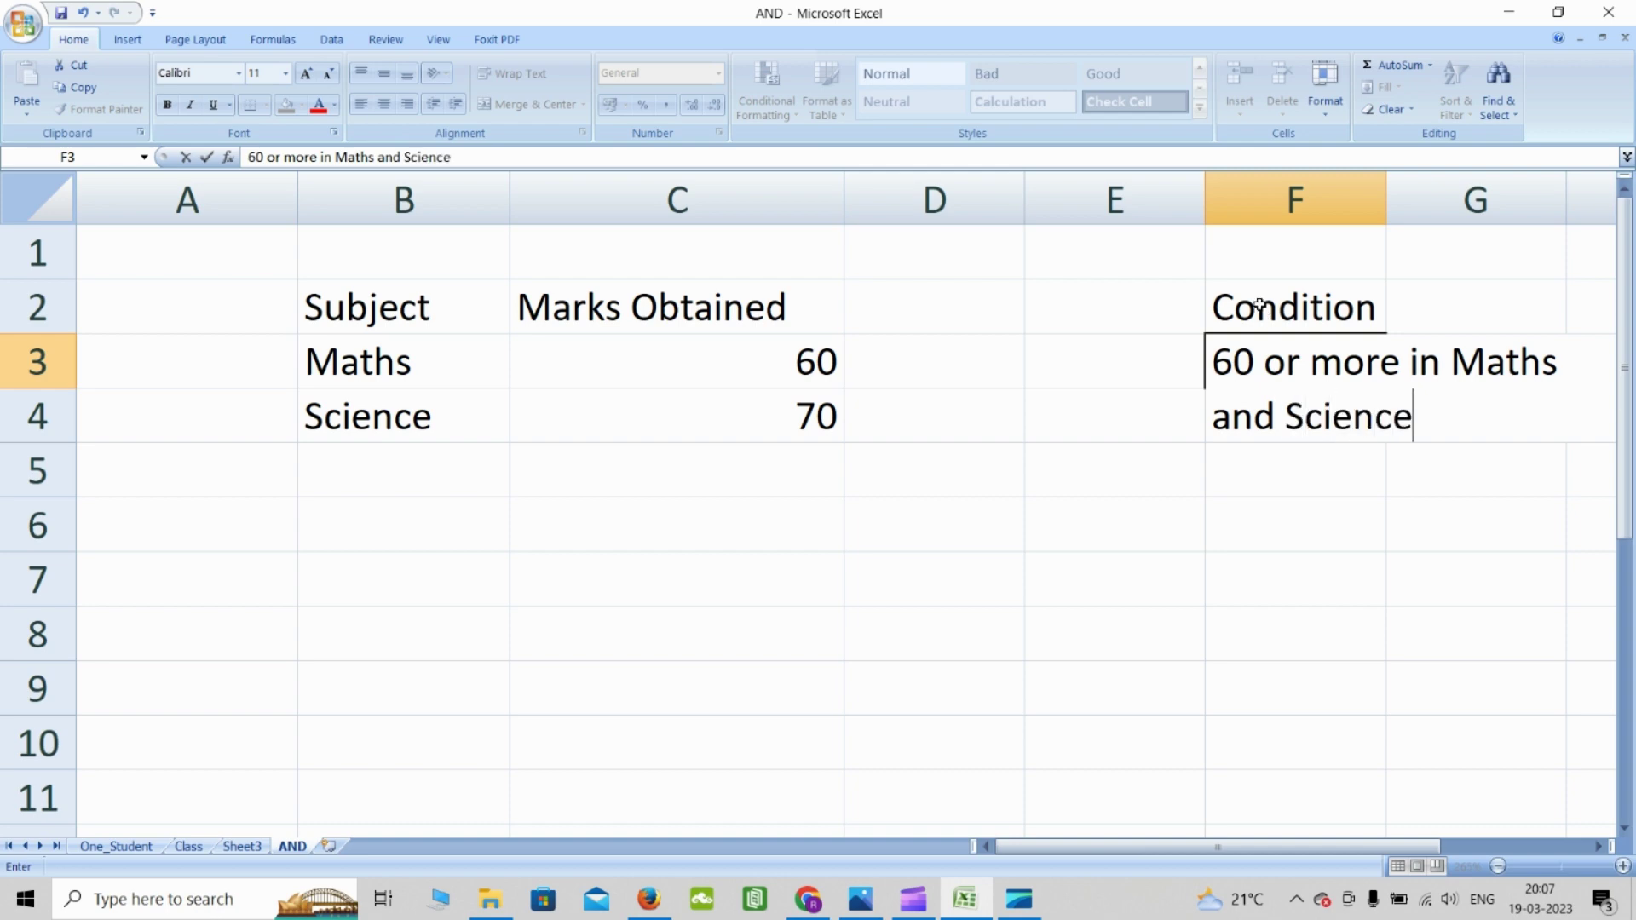
key("Return")
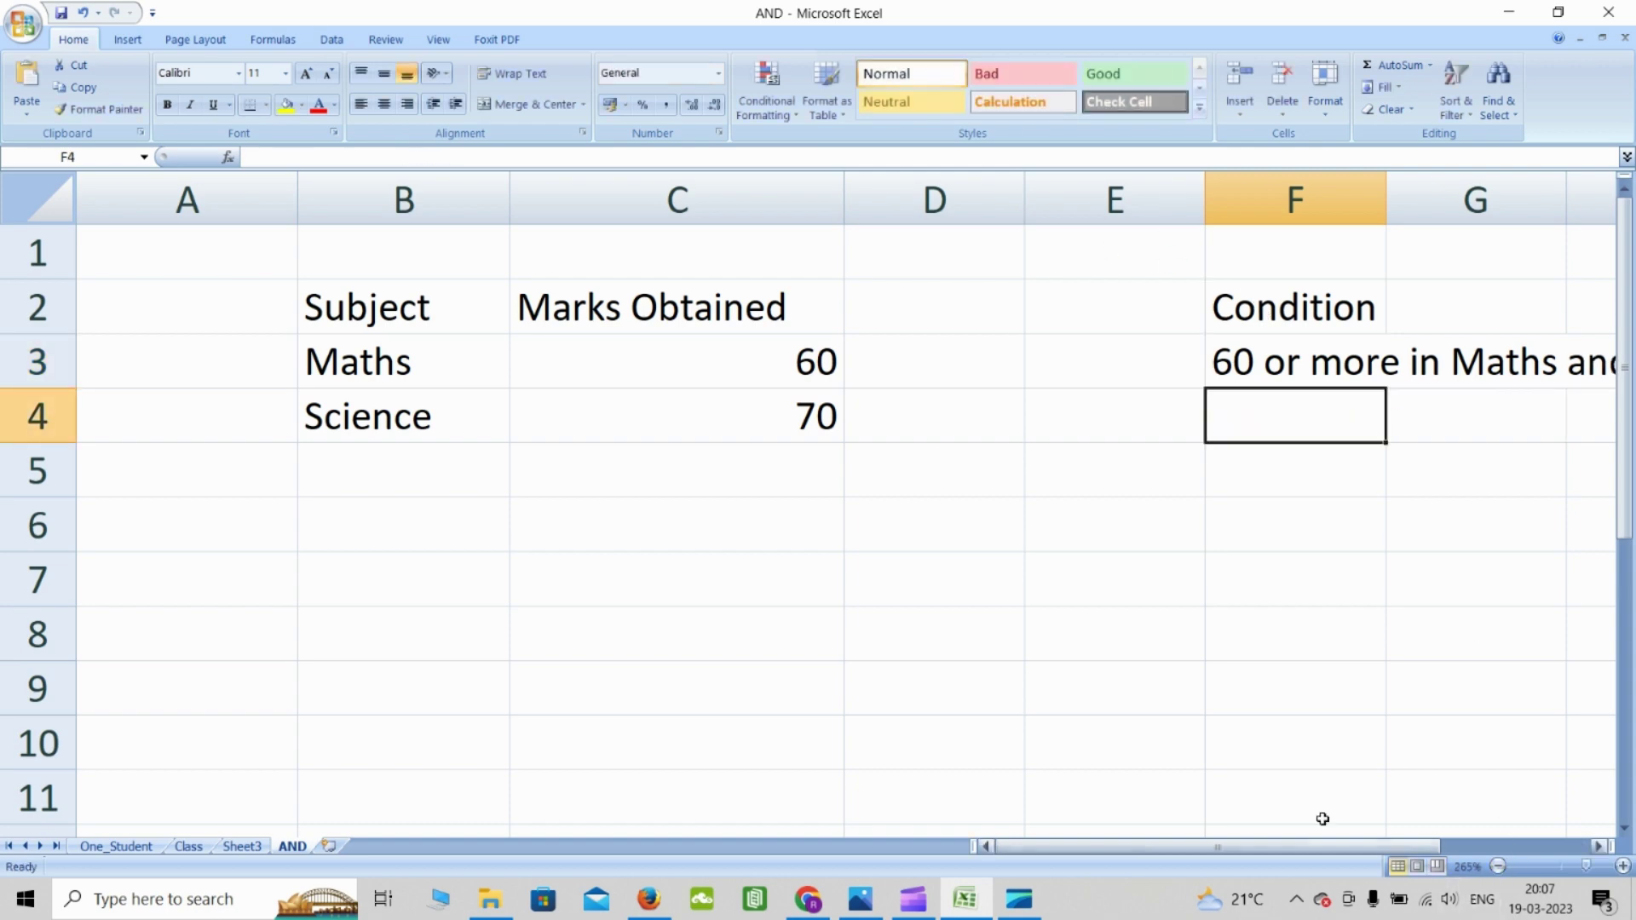
Narrow column C slightly and start inserting a function in cell C5
left_click_drag(847, 196, 823, 194)
left_click(715, 468)
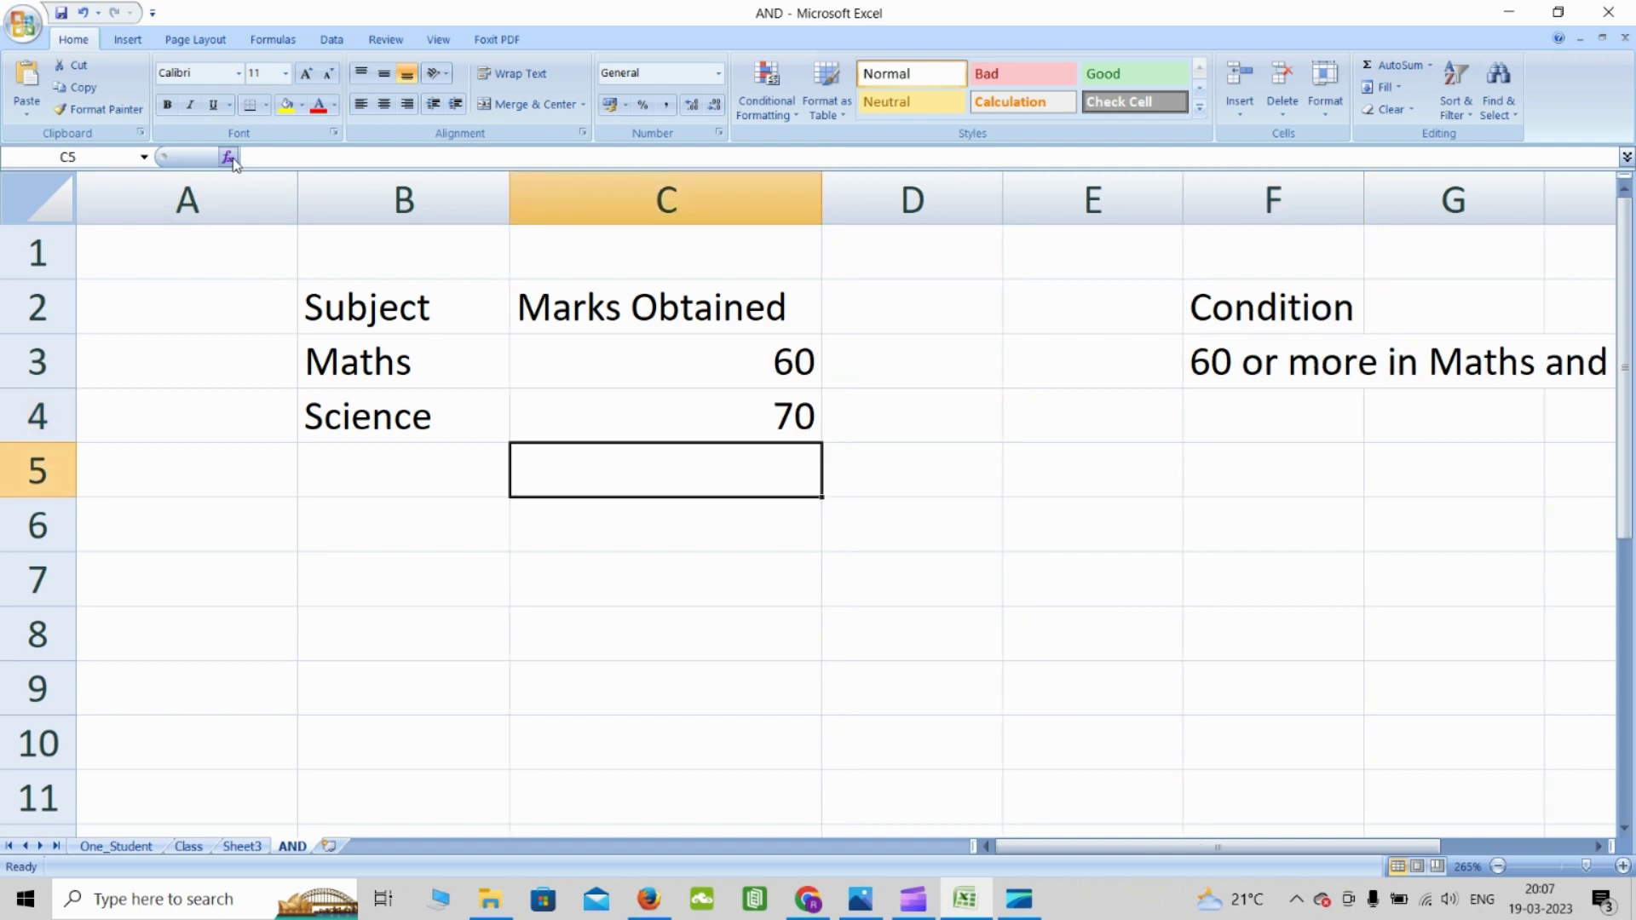
left_click(227, 157)
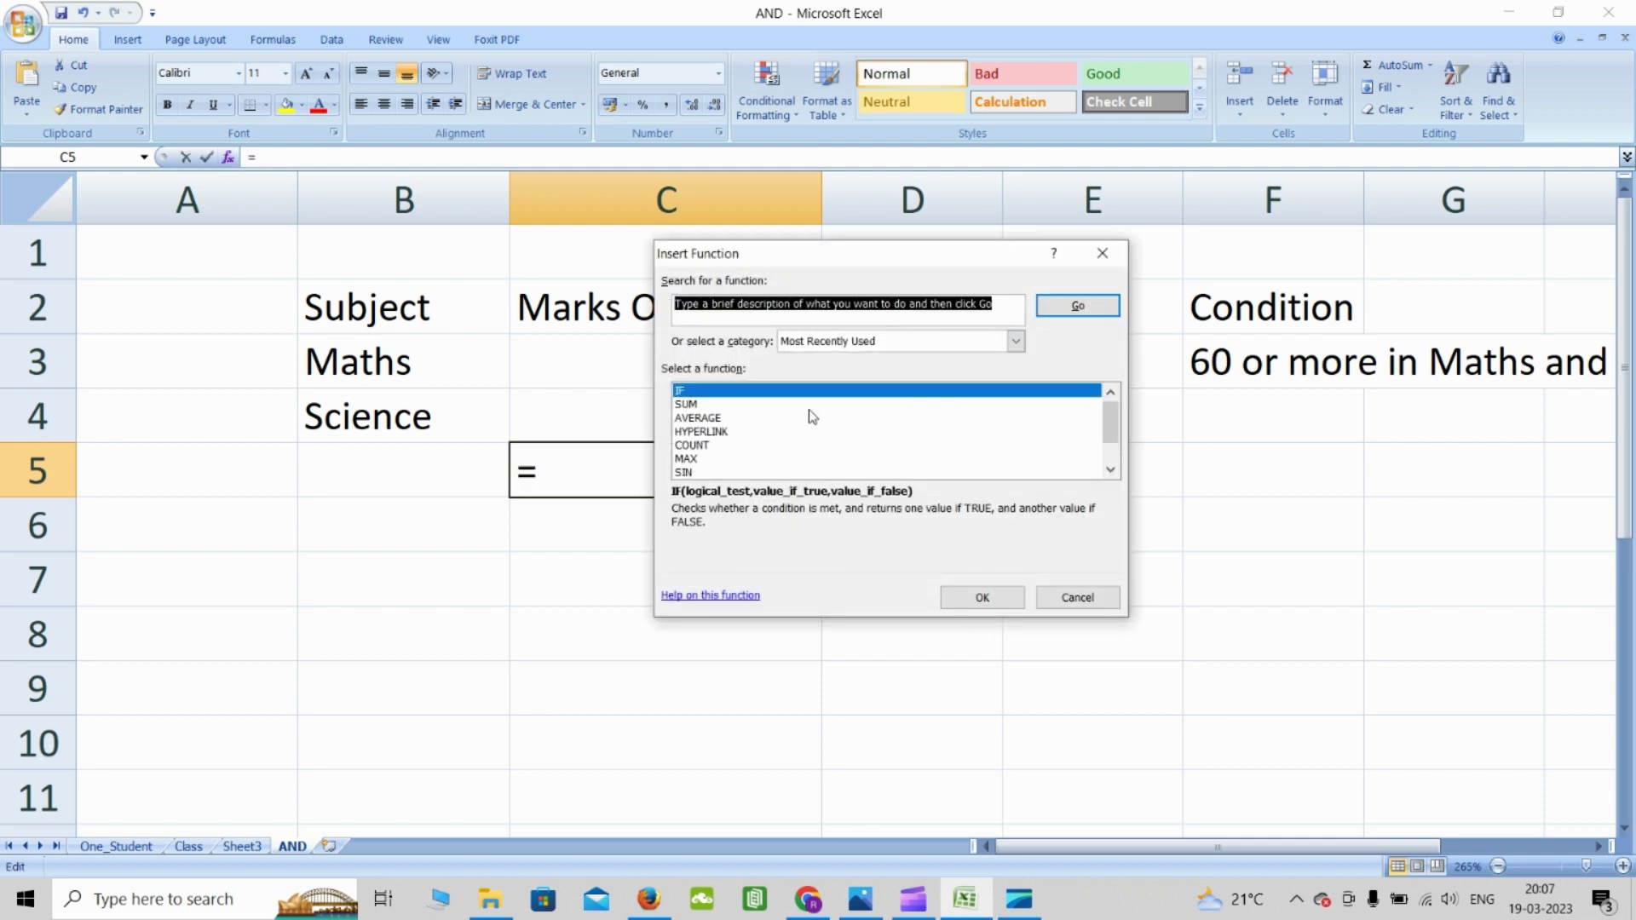
Search for the AND function, repeating the search once with the same term
type("AN")
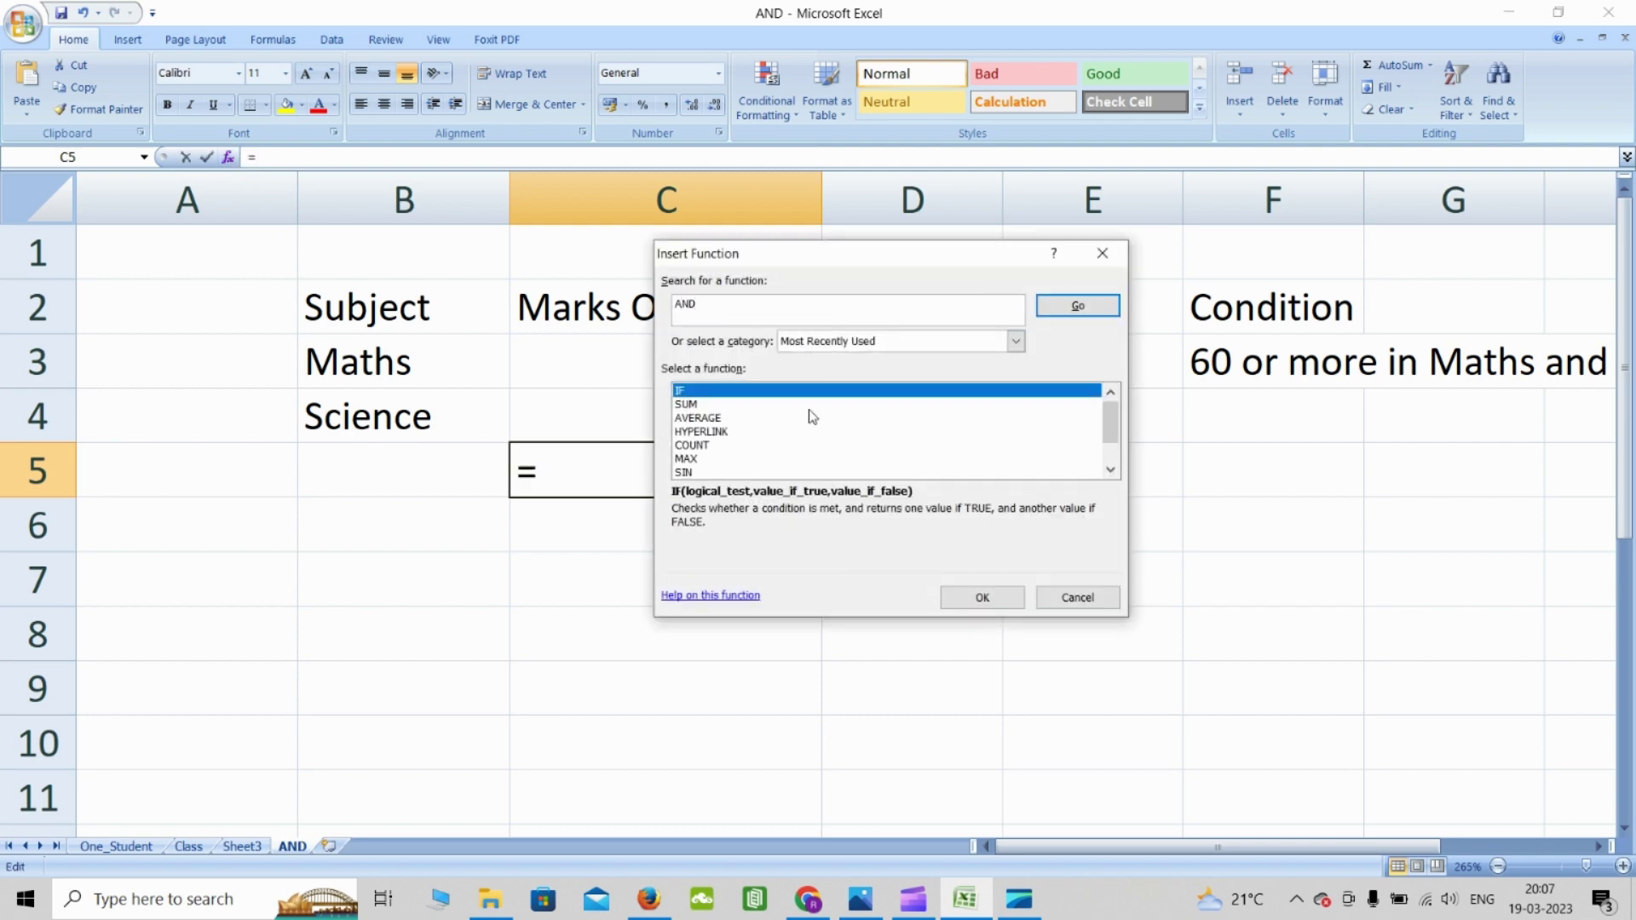
type("D")
left_click(1075, 305)
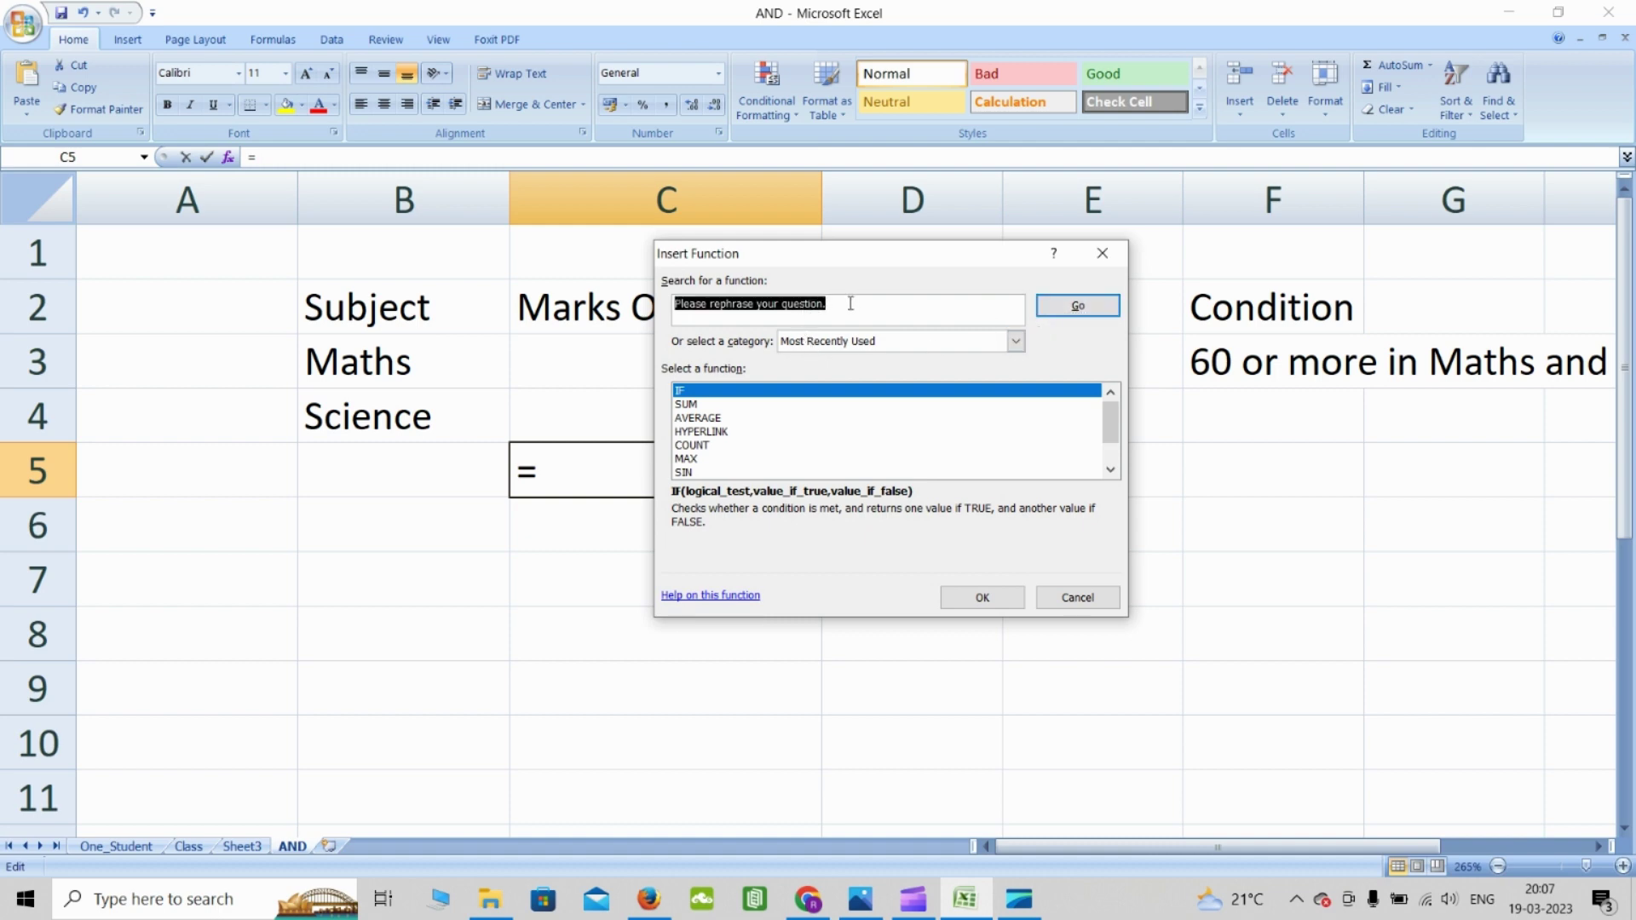
left_click_drag(836, 305, 635, 311)
type("AND")
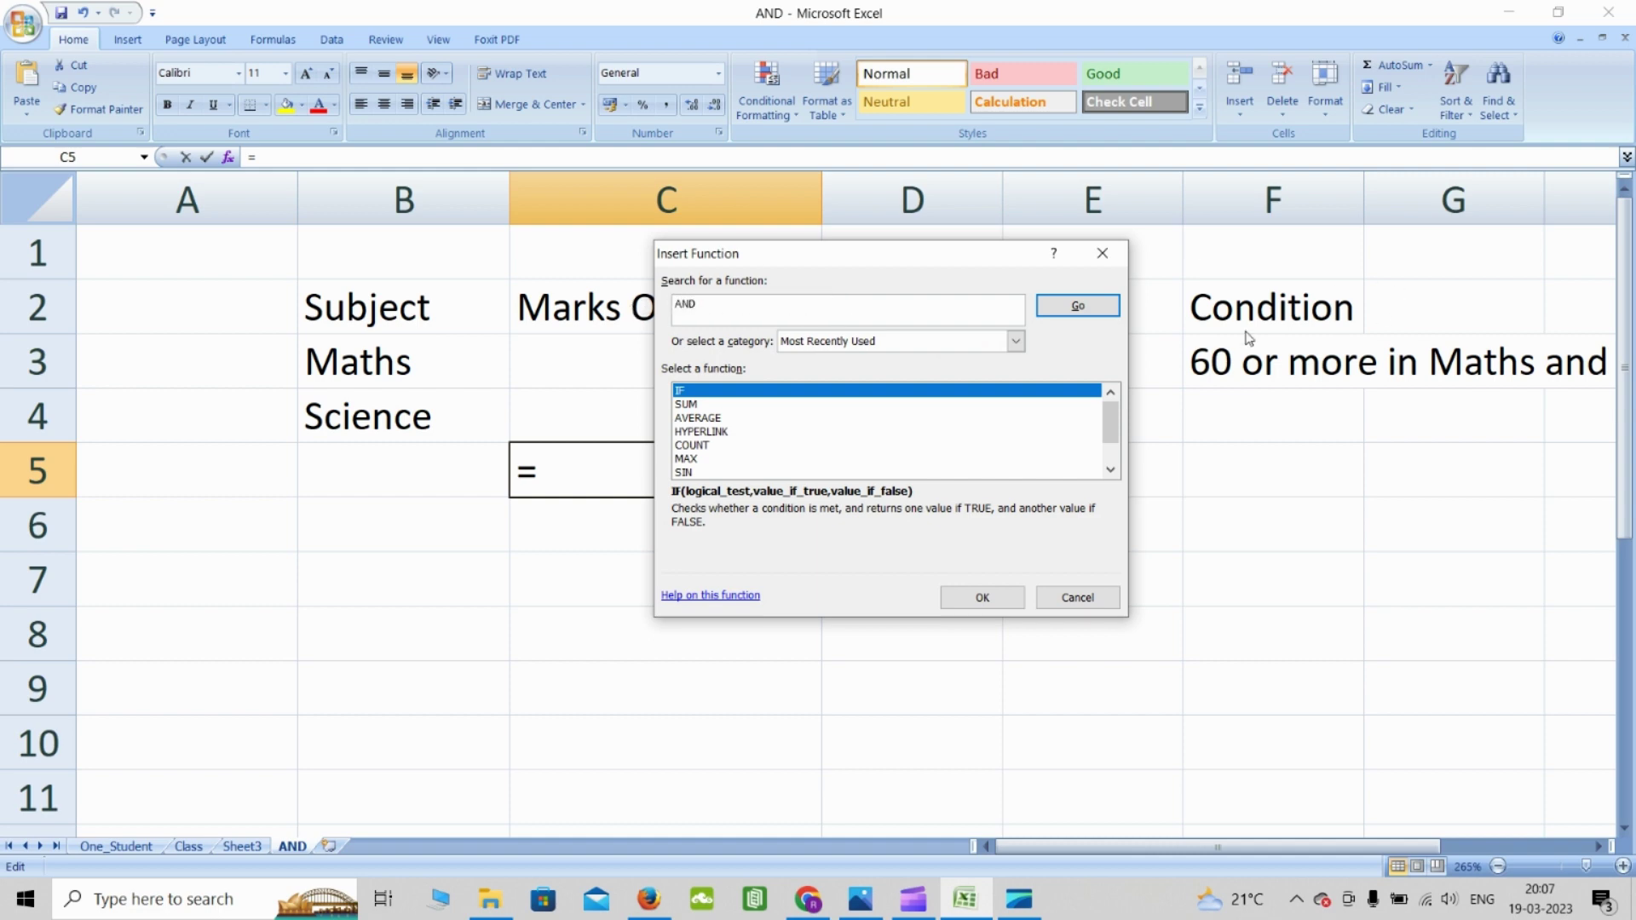
left_click(1091, 308)
Look through the most recently used functions for AND, and switch the function category to All
left_click(718, 433)
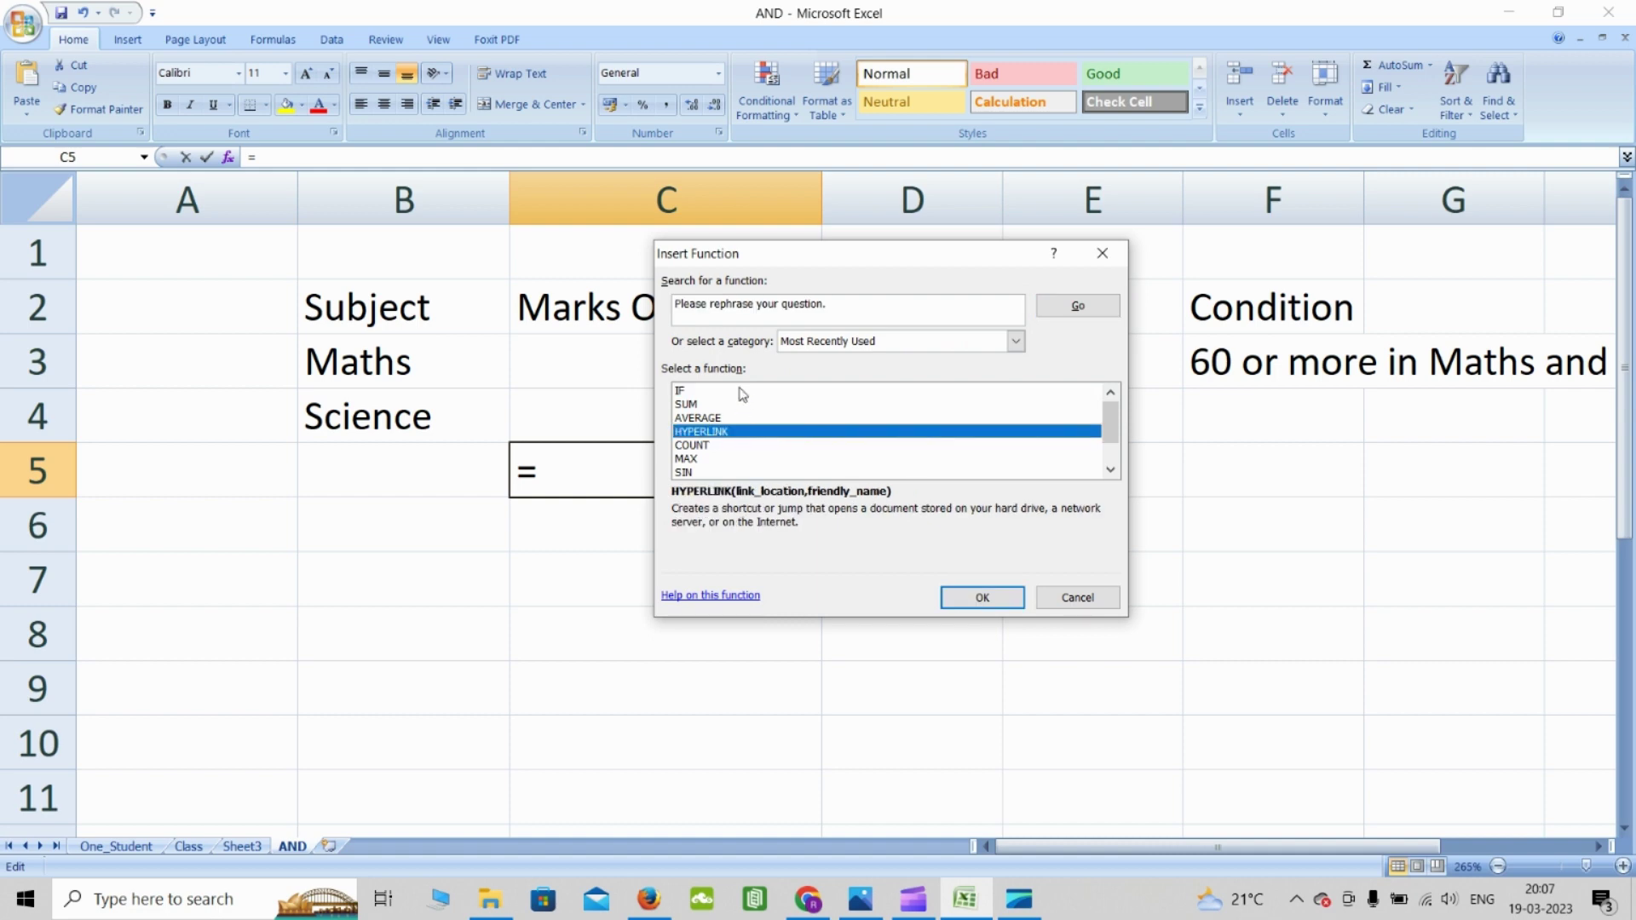
key("Up")
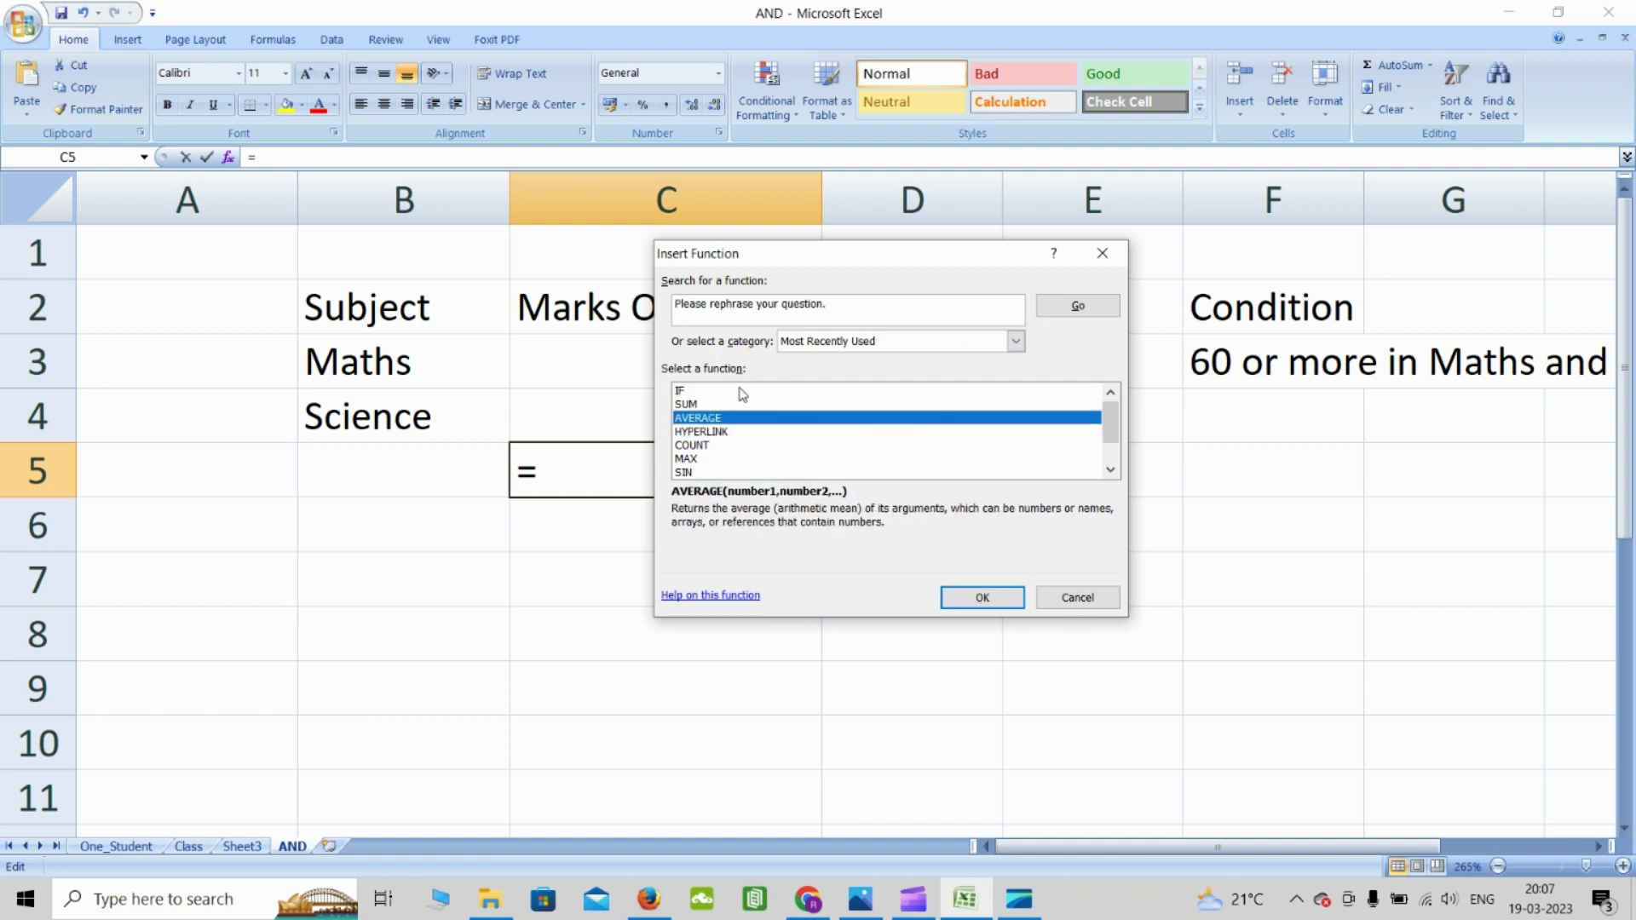
scroll(763, 486, "down", 1)
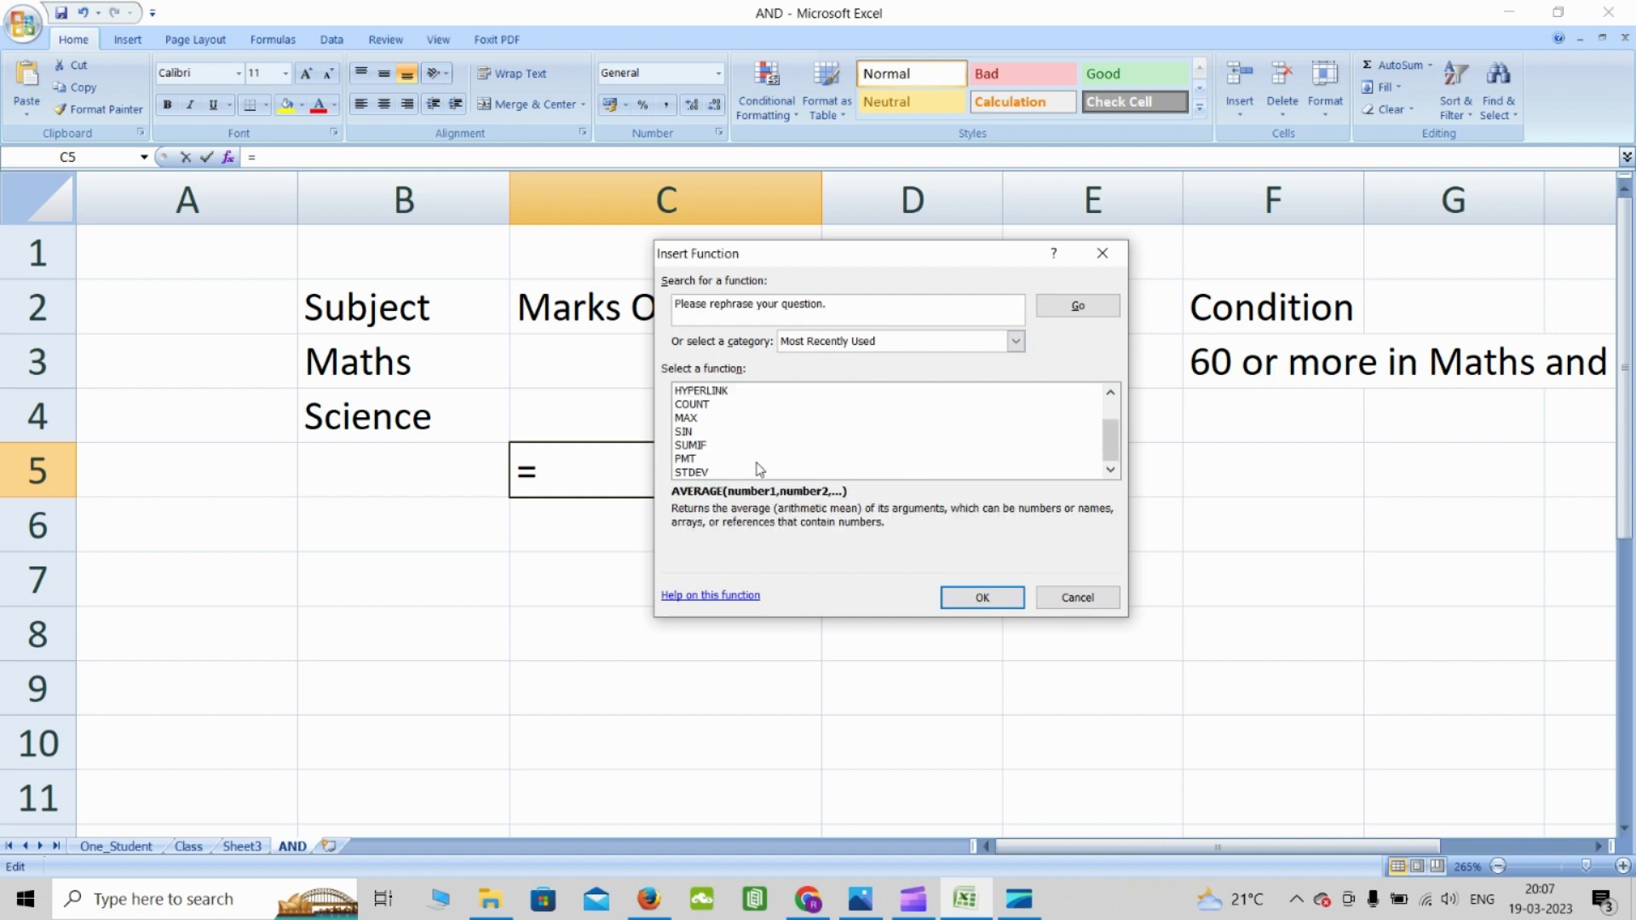
scroll(758, 469, "up", 1)
left_click(823, 306)
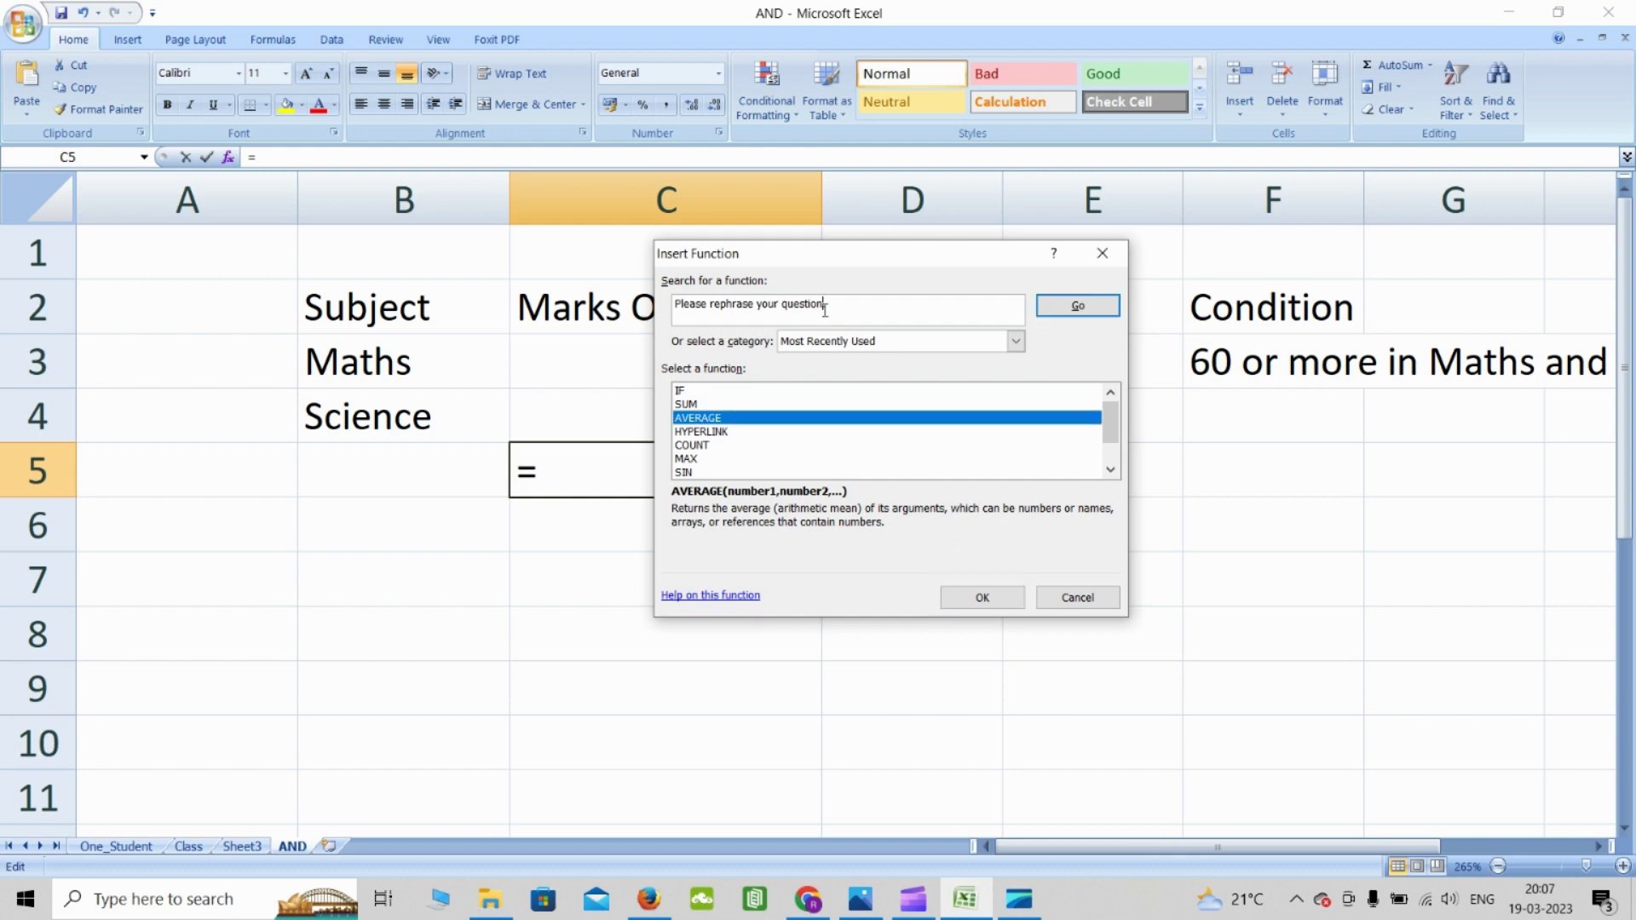
left_click(1014, 340)
left_click(809, 363)
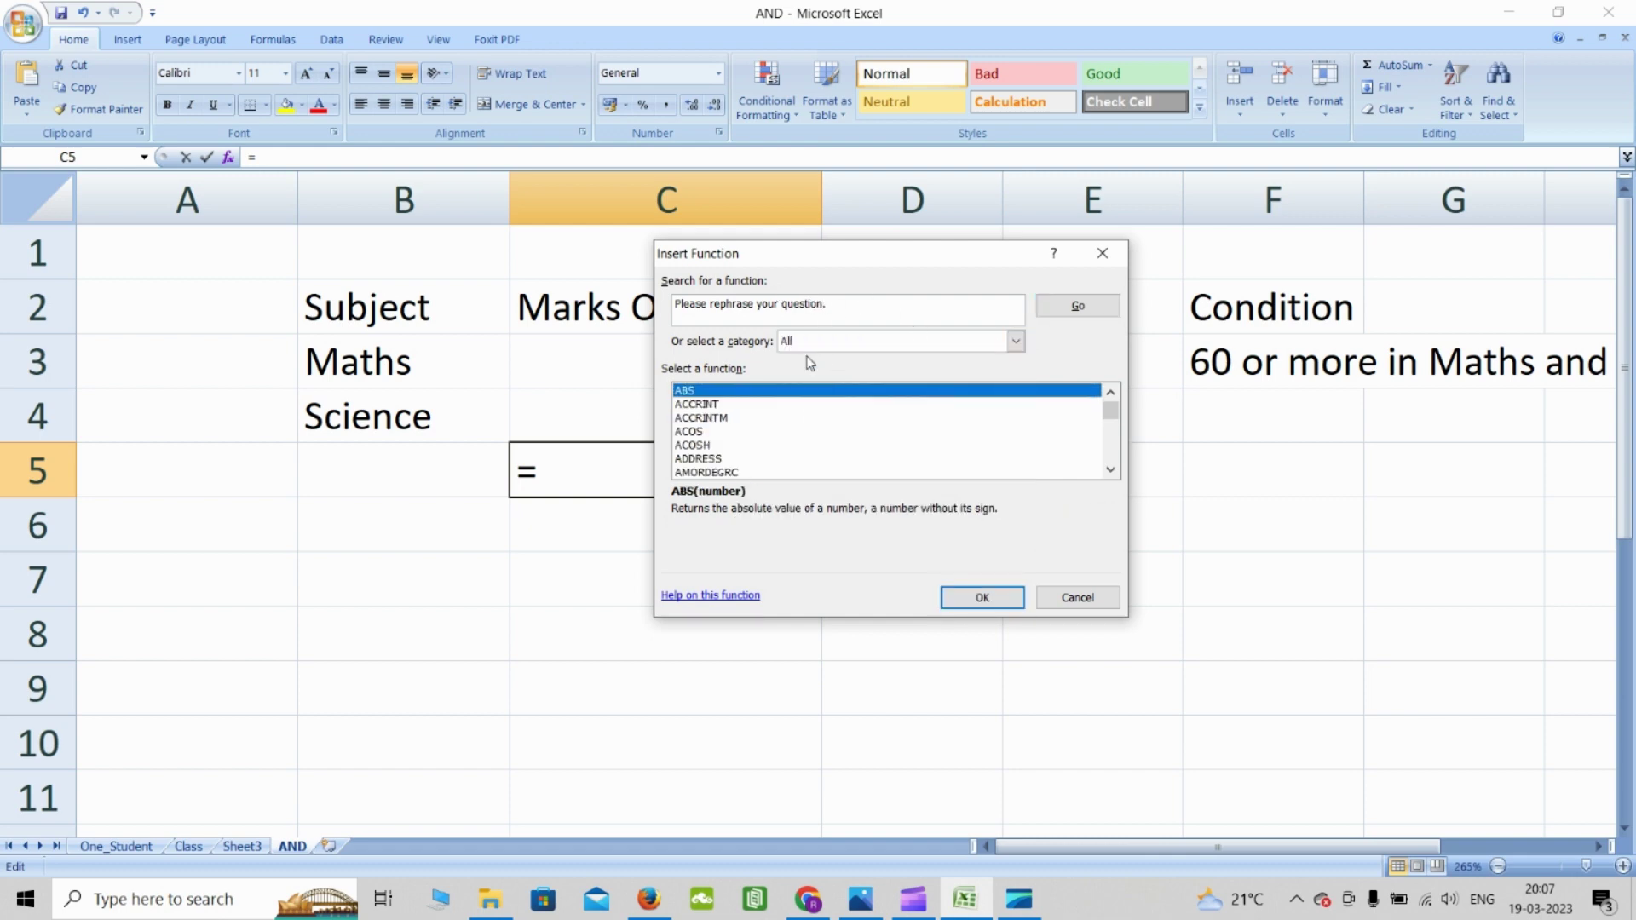
Search the function list for AND, open its arguments for cell C5, and move the dialog clear of the marks
left_click(776, 303)
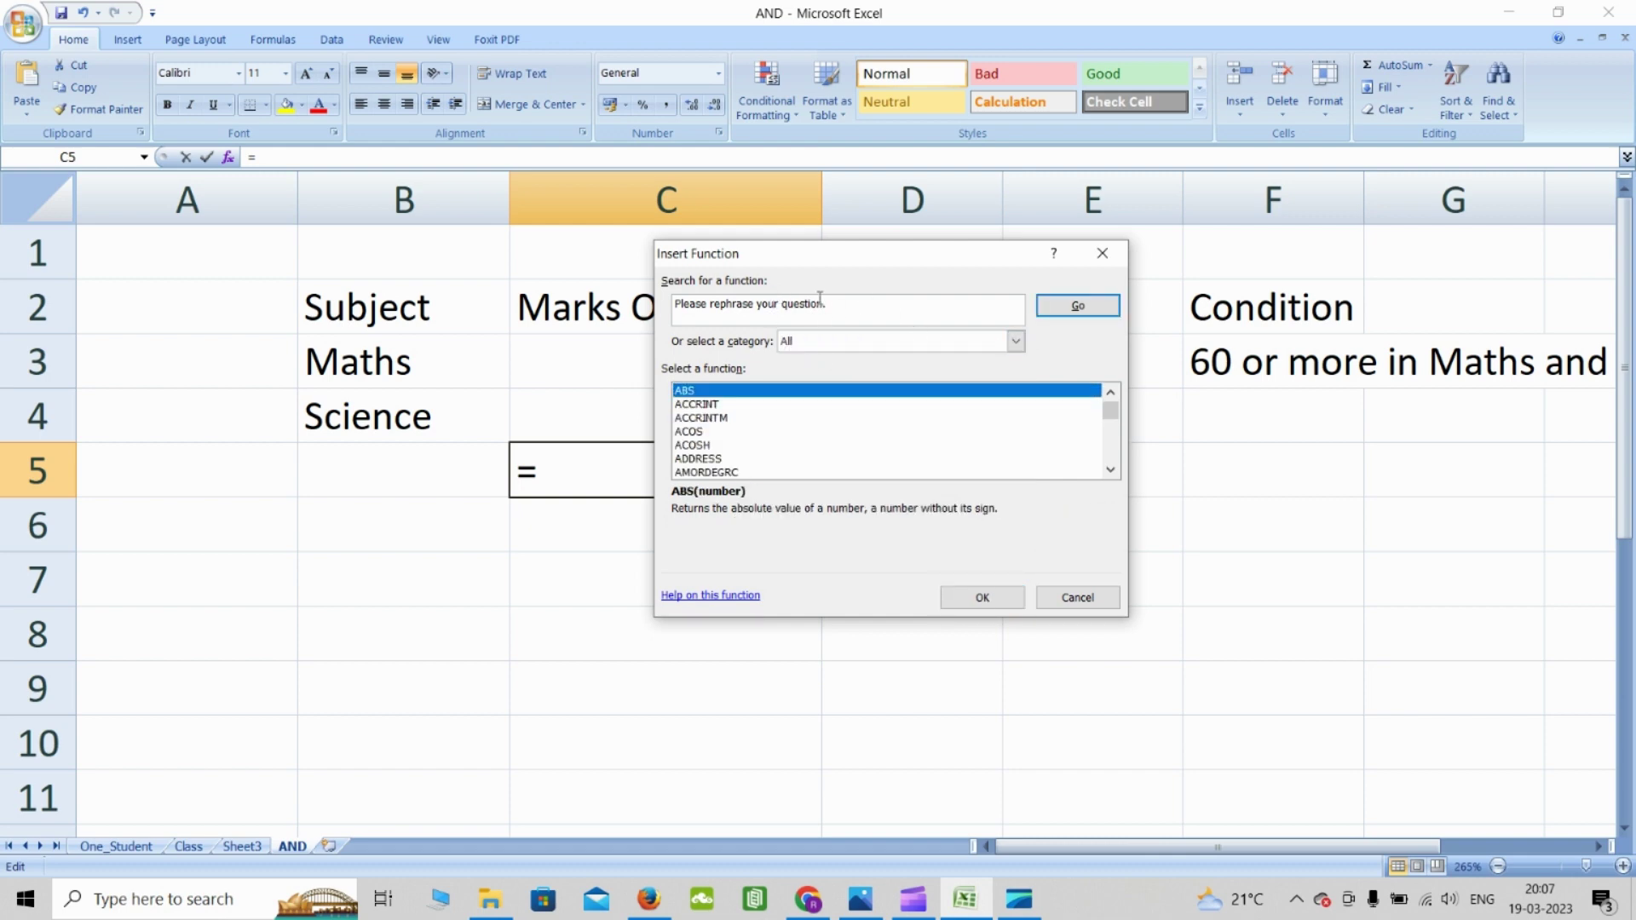
left_click_drag(840, 303, 563, 311)
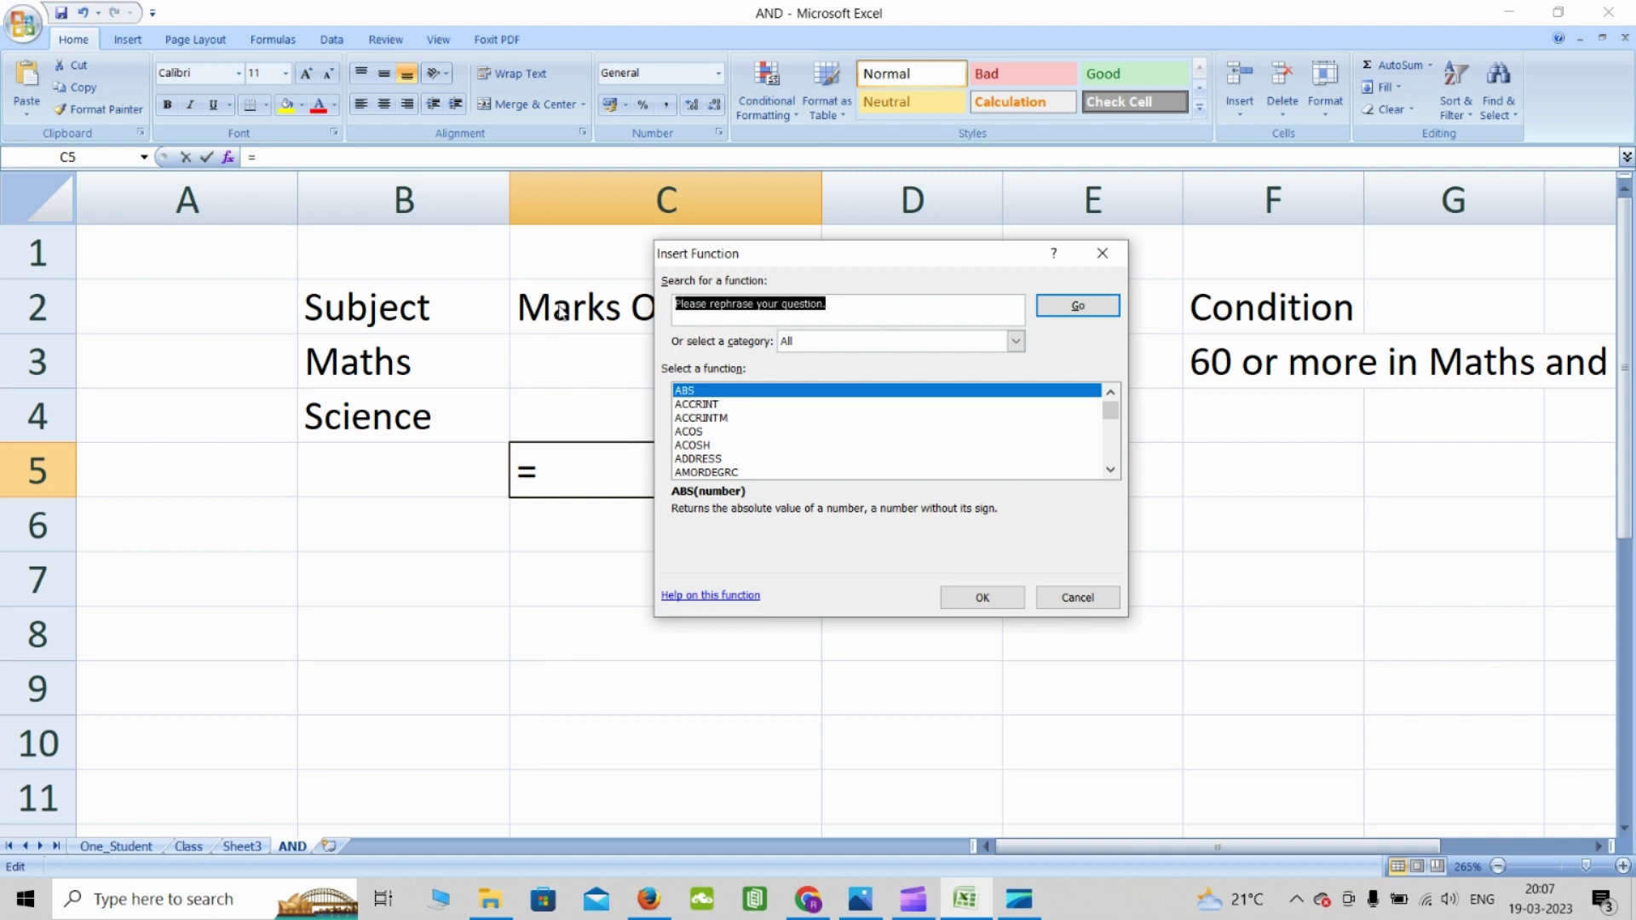
type("AnD")
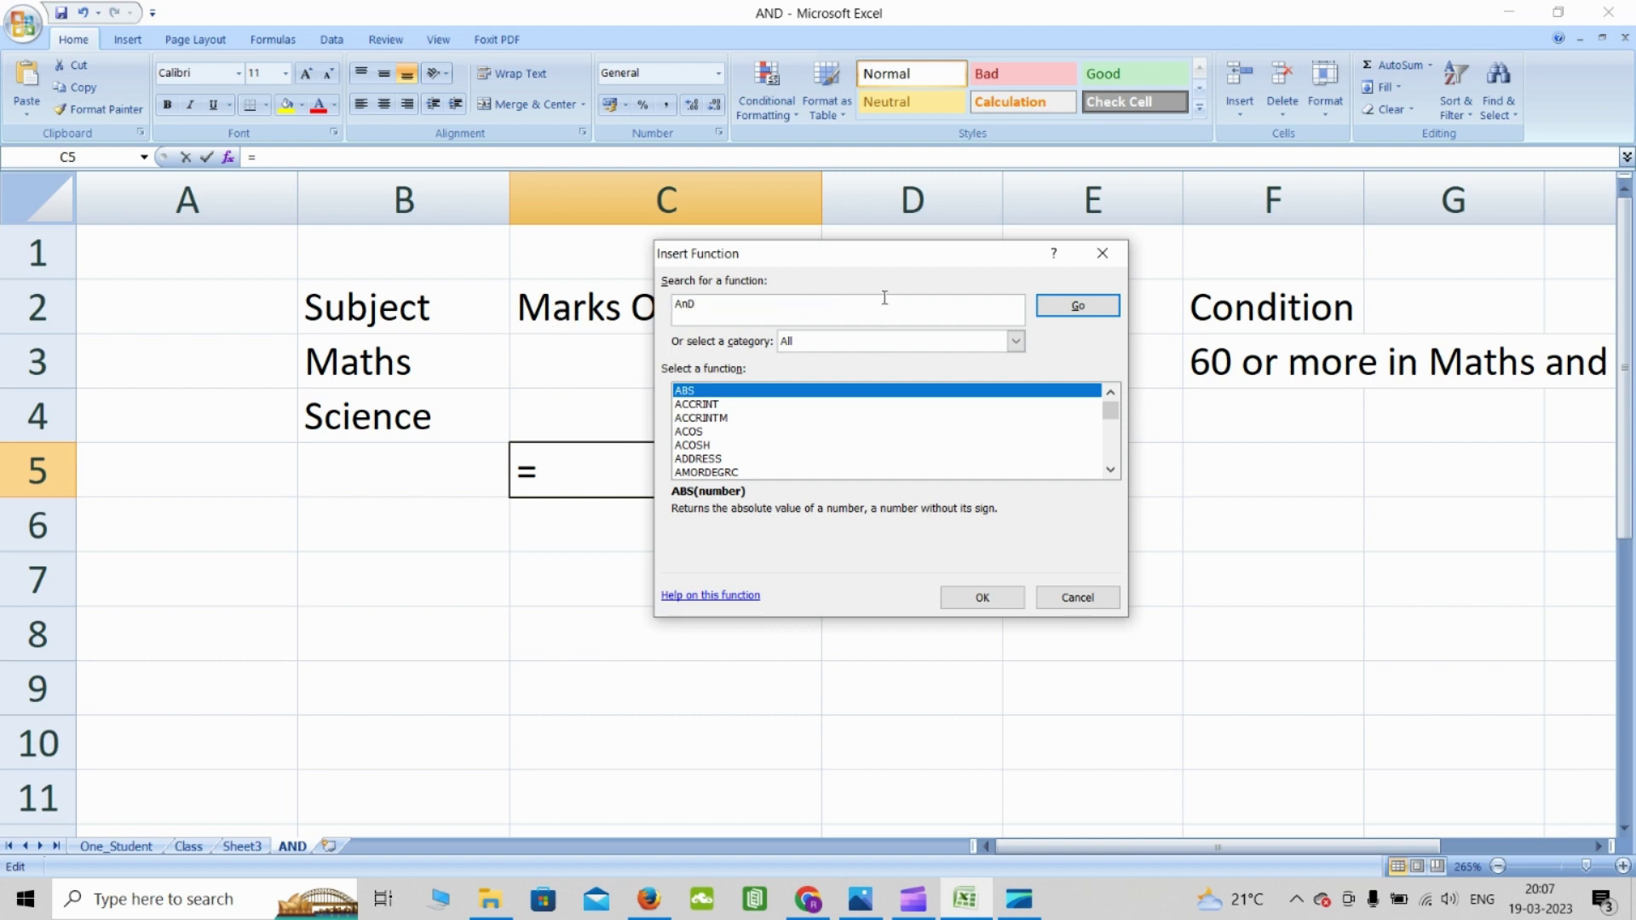
left_click(1078, 309)
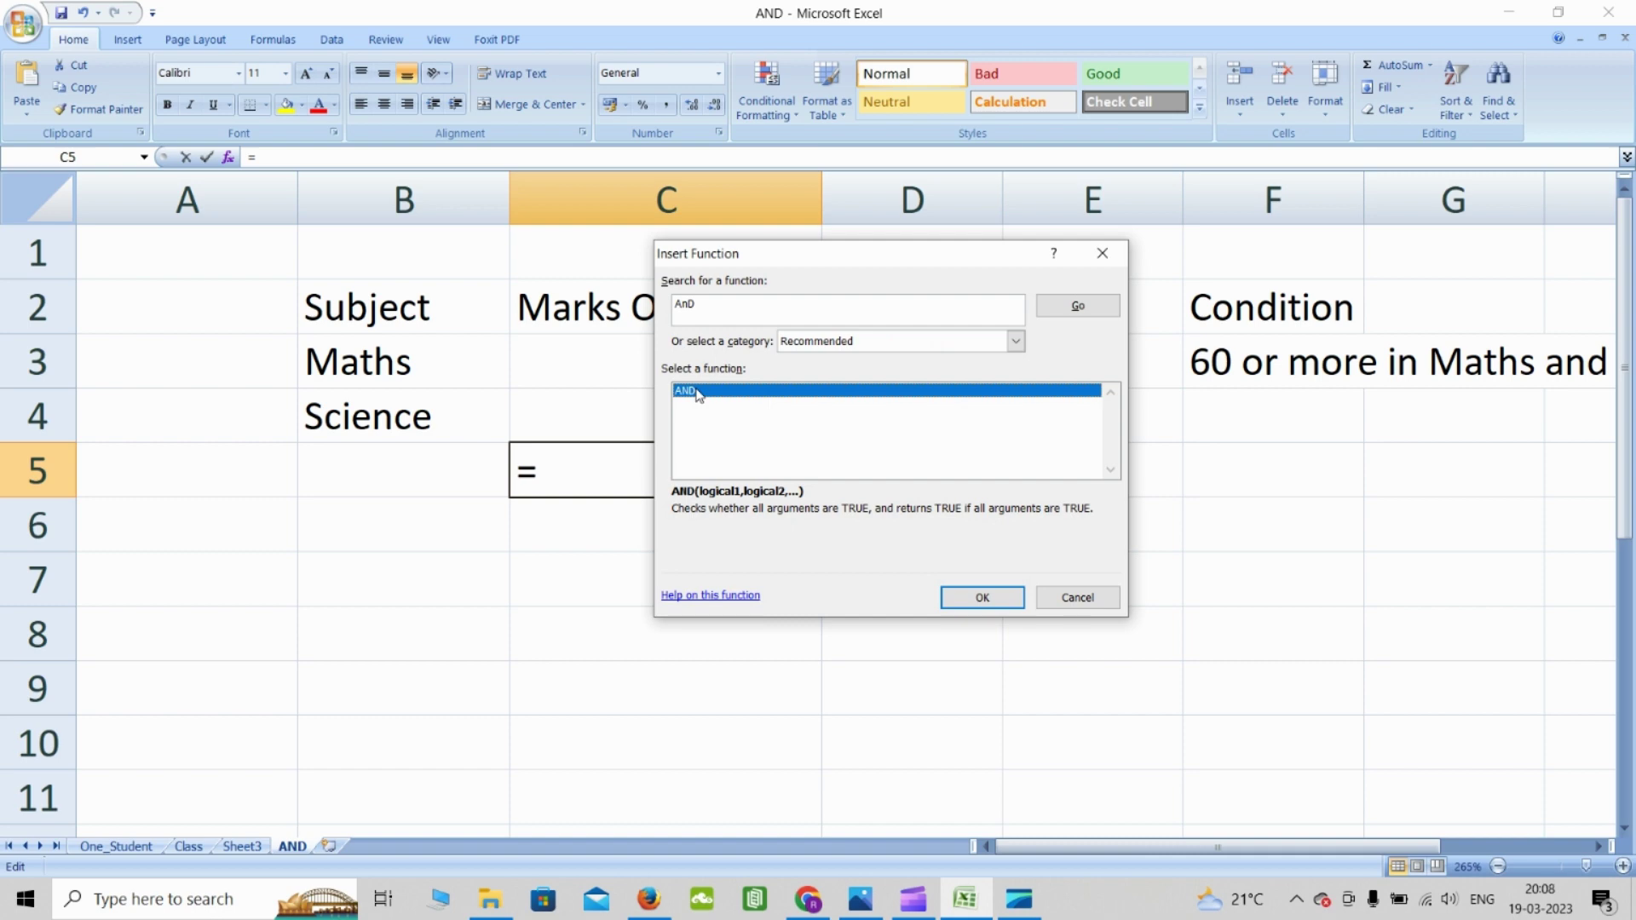
double_click(697, 392)
left_click_drag(772, 269, 1109, 371)
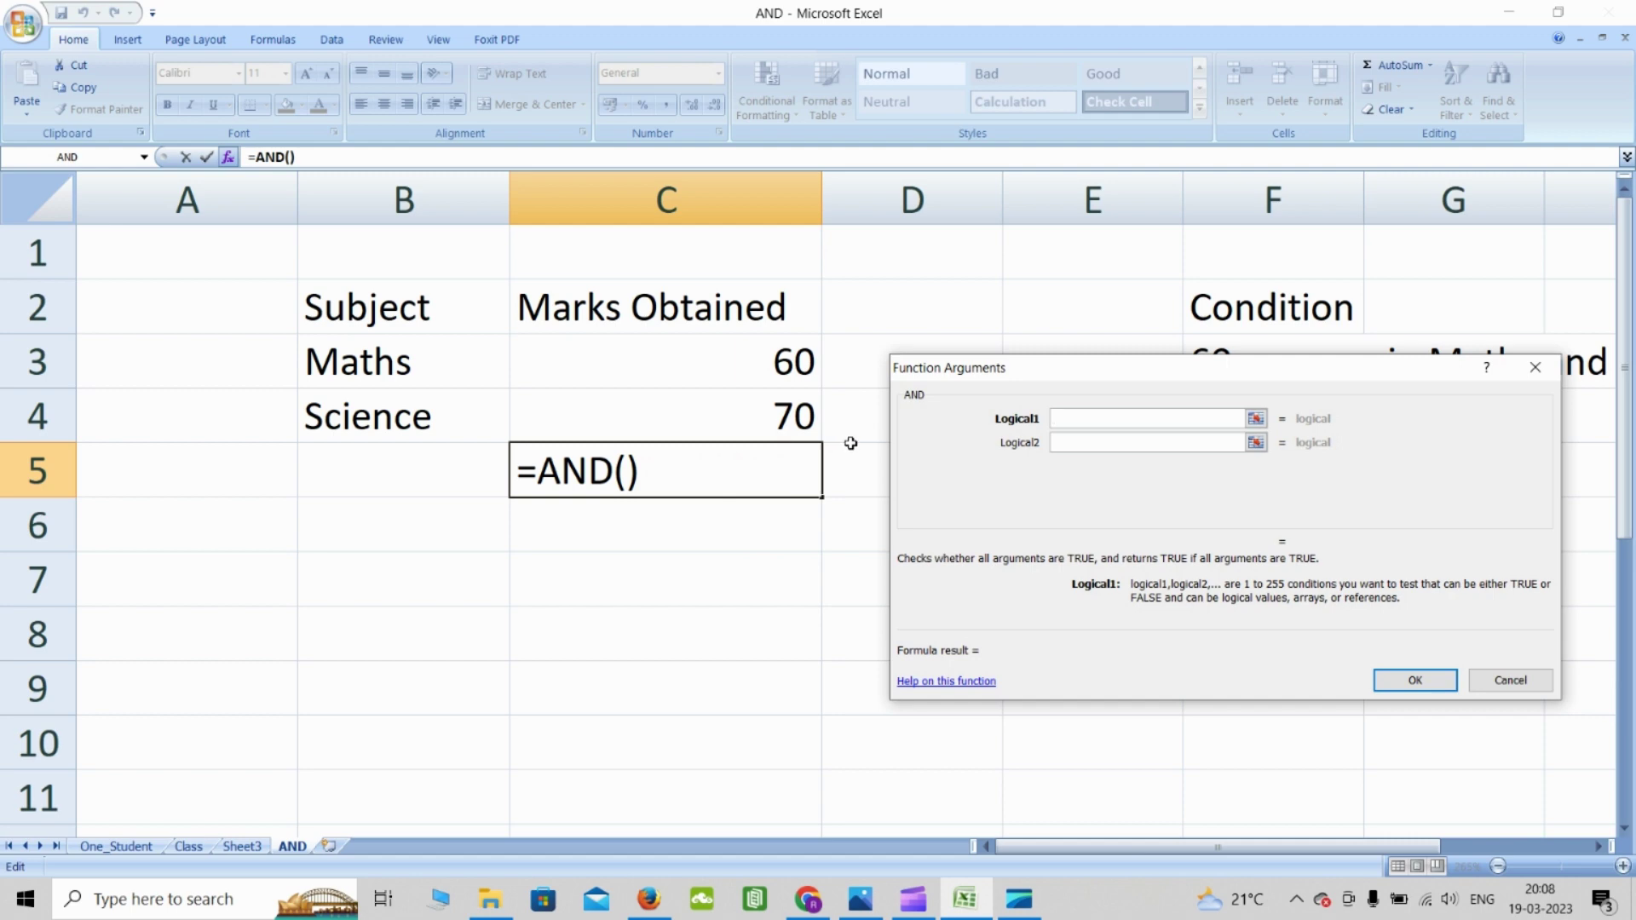
left_click_drag(1060, 366, 1056, 354)
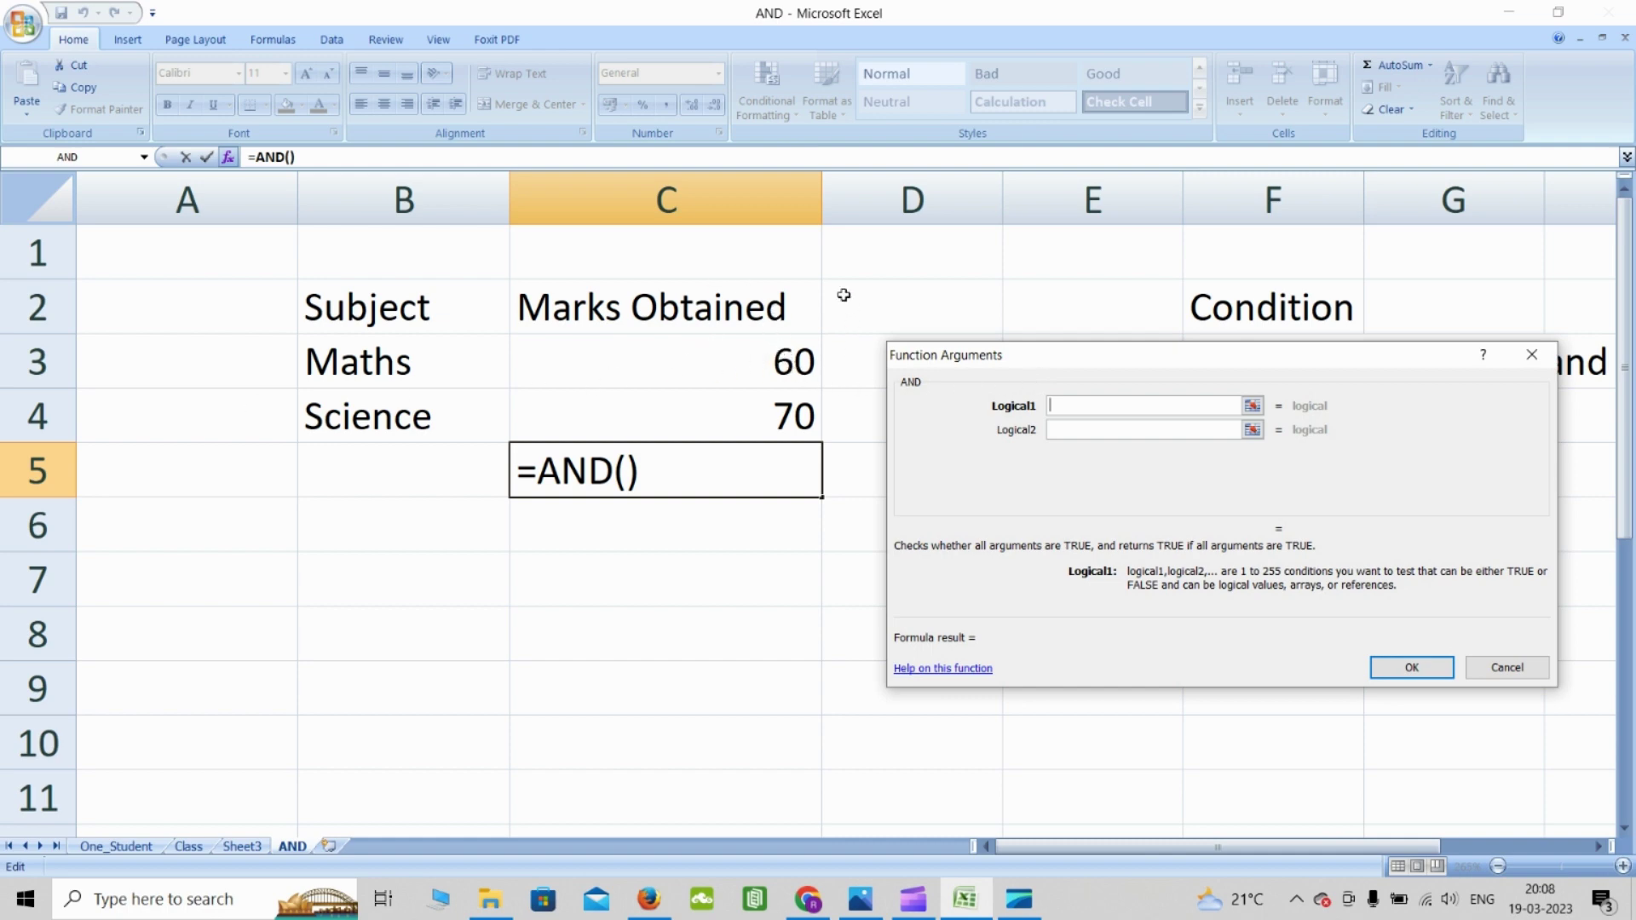
Set the first AND condition to C3>=60 for the Maths mark
left_click(777, 358)
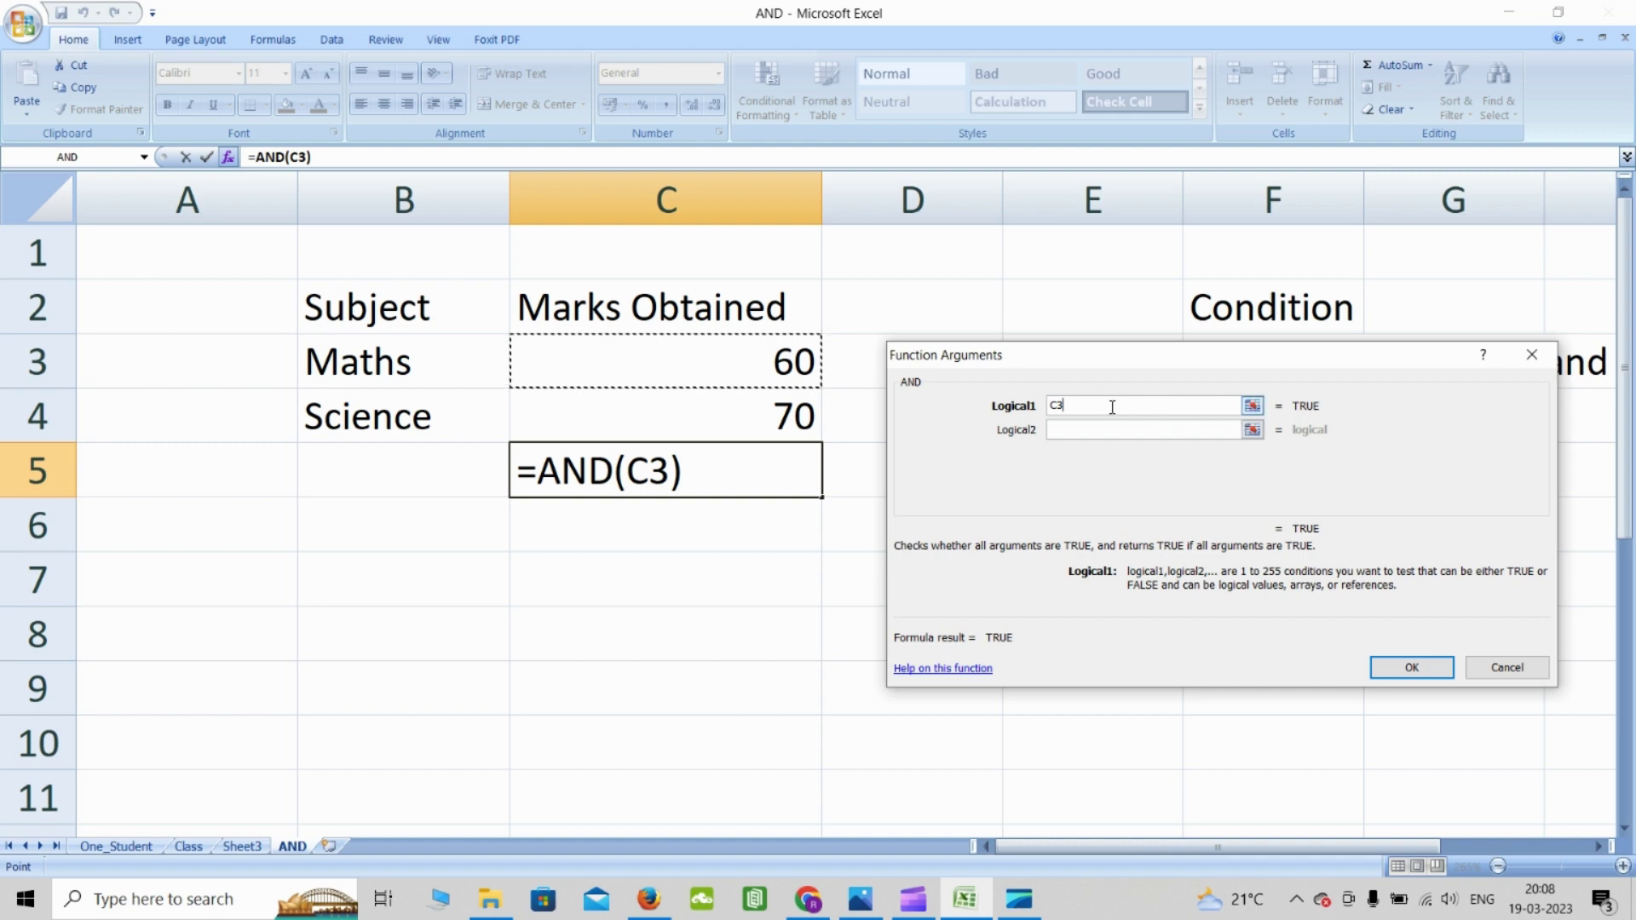
type(">")
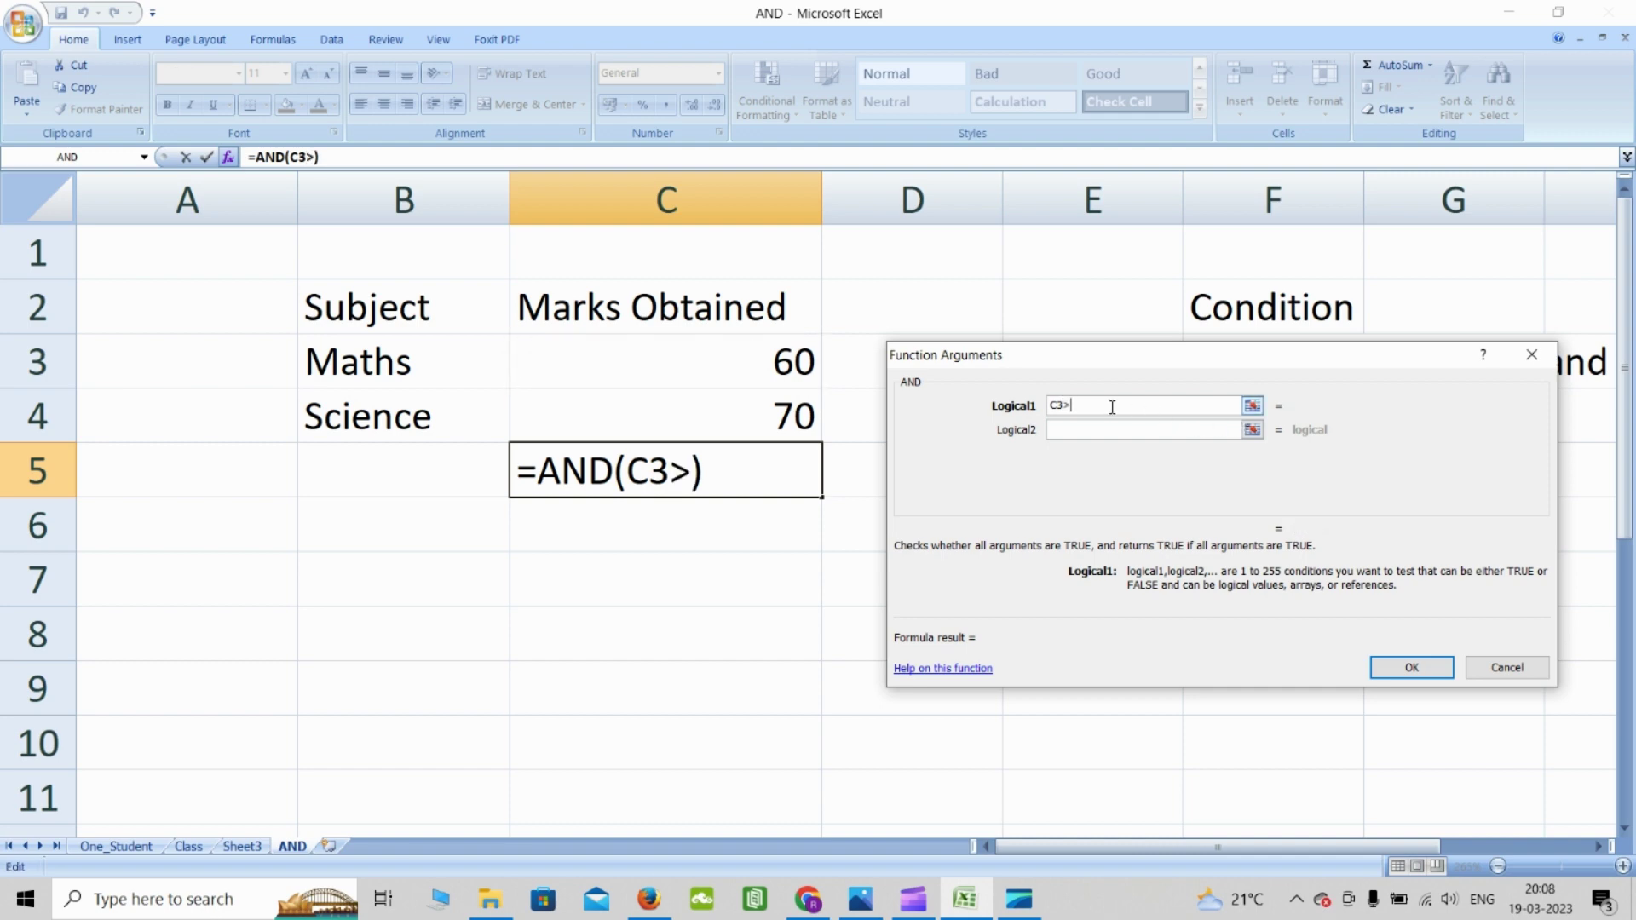
type("=6")
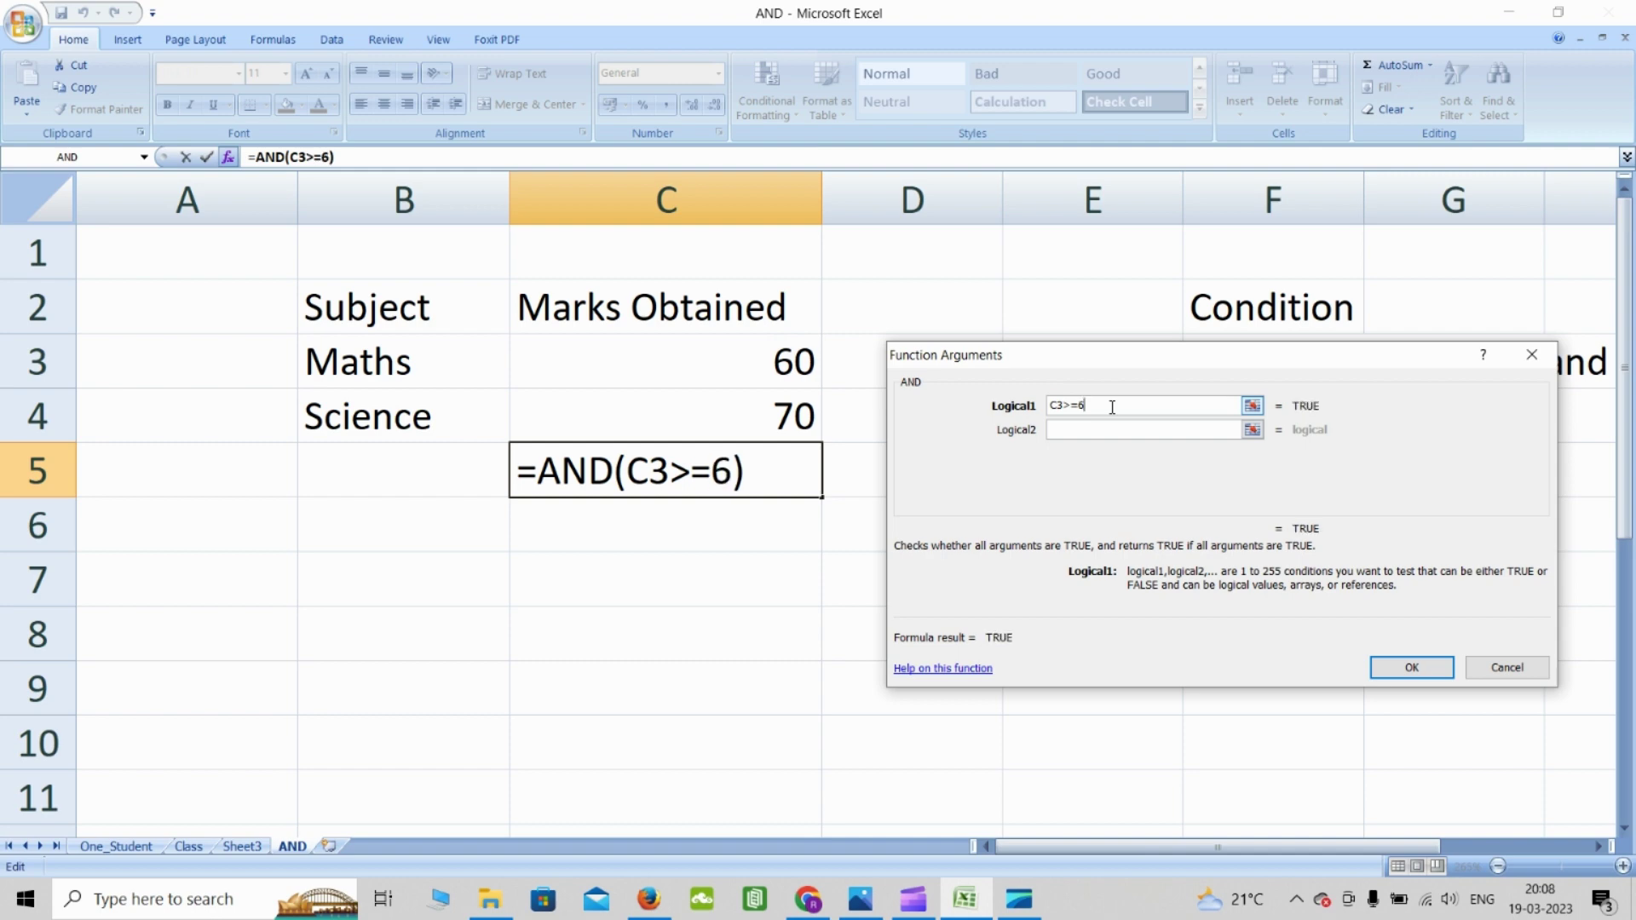
type("0")
Set the second AND condition to C4>=60 for the Science mark and insert the function in C5
left_click(1110, 431)
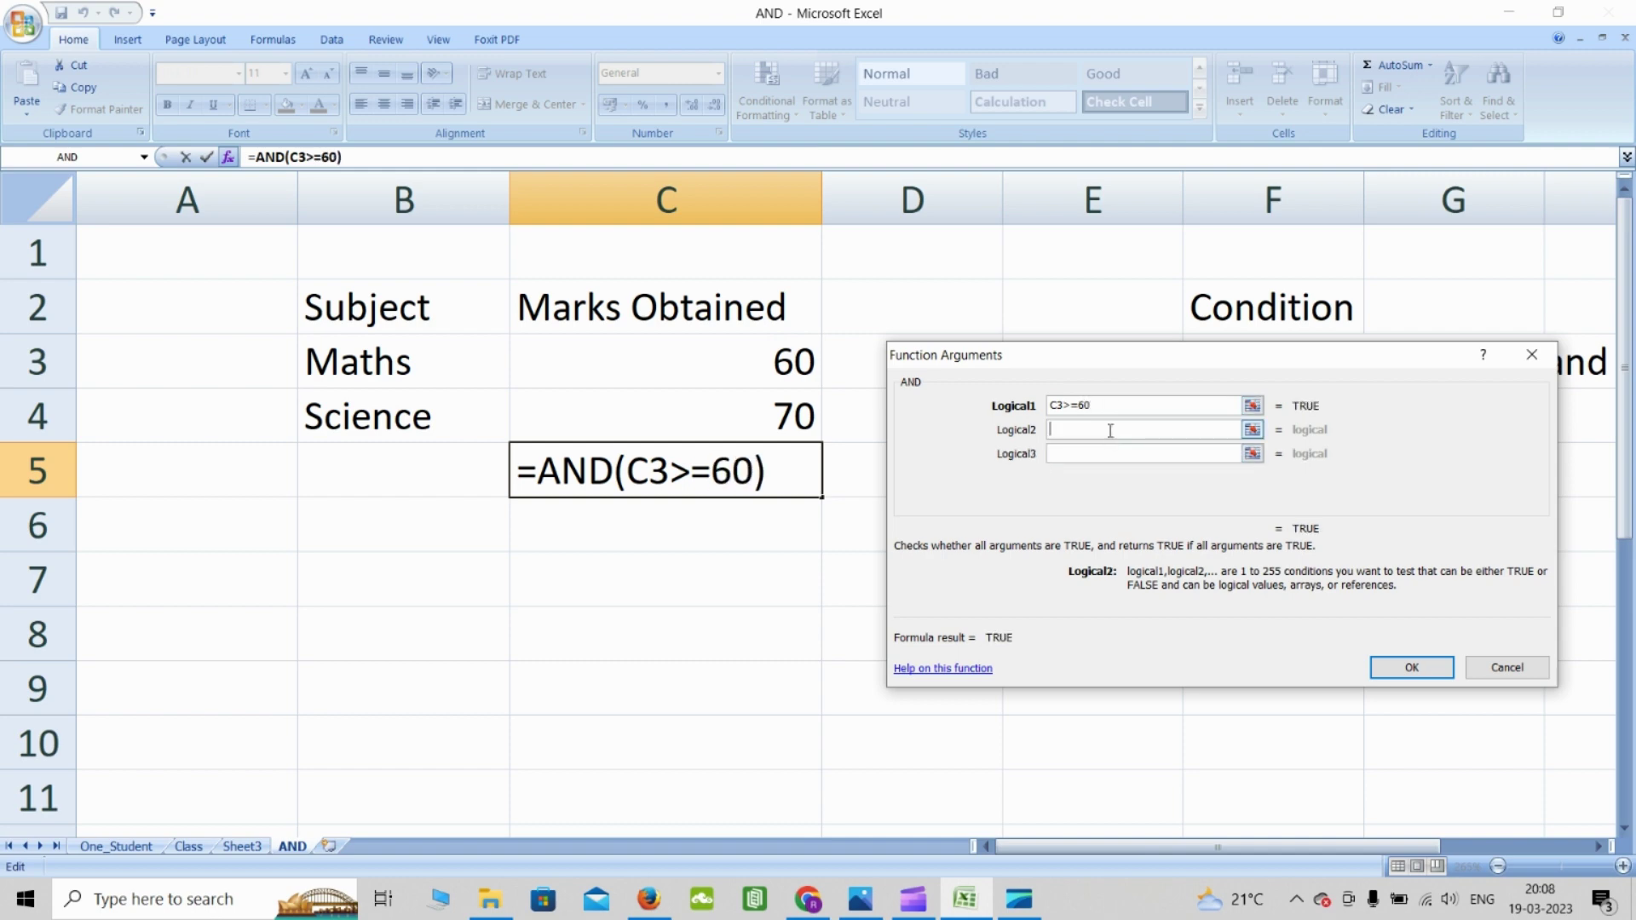
left_click(795, 415)
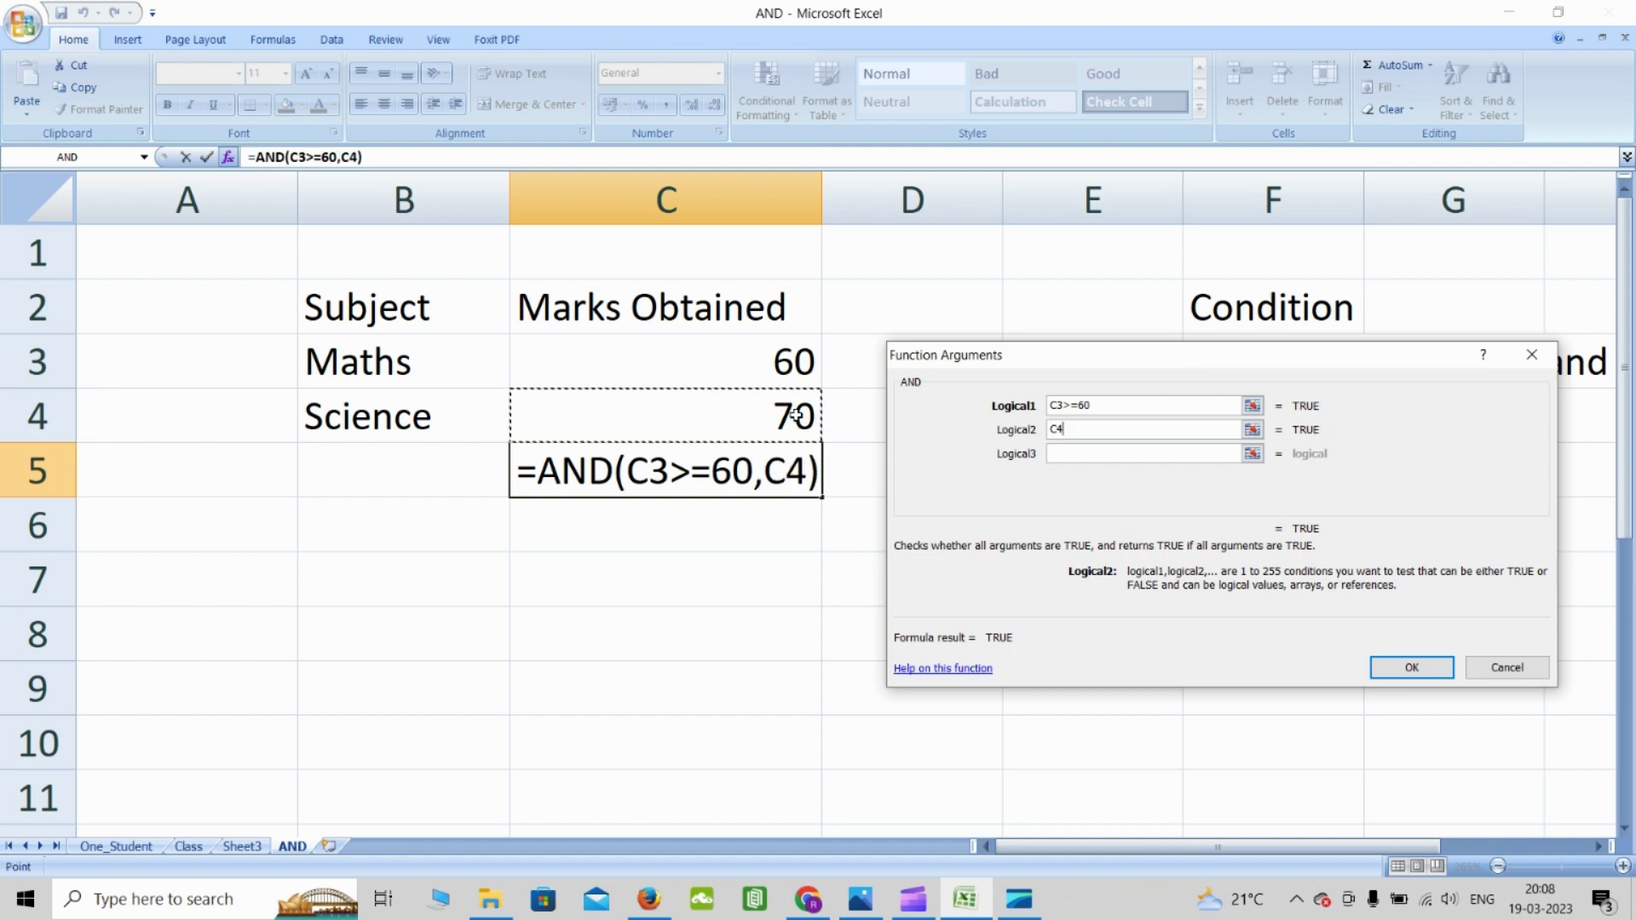
type(">=")
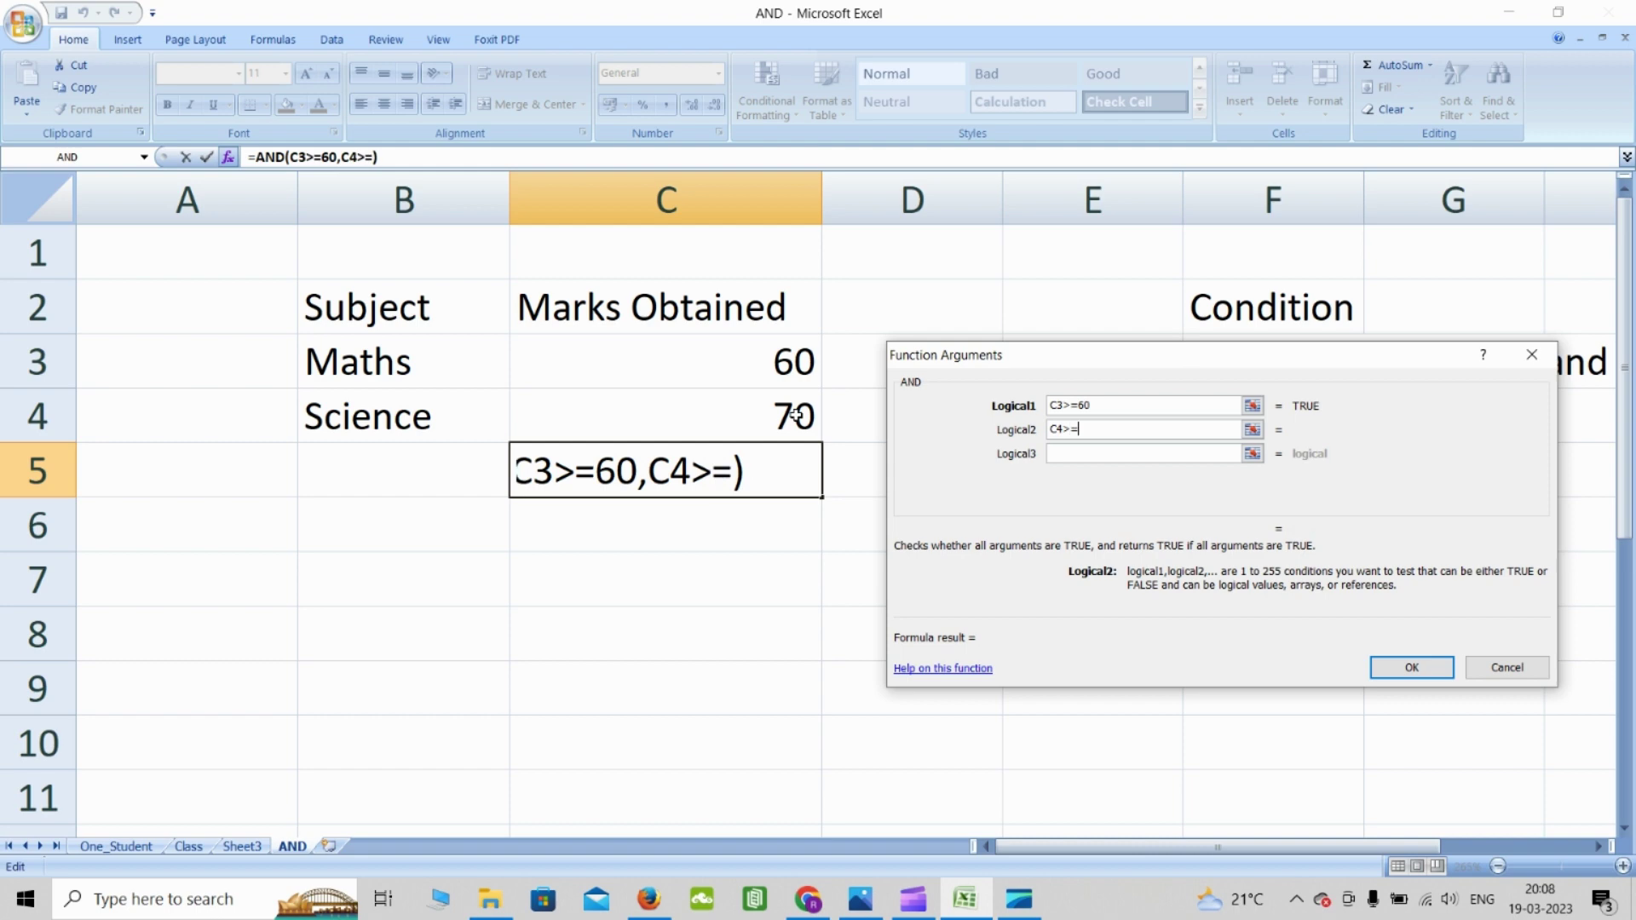
type("60")
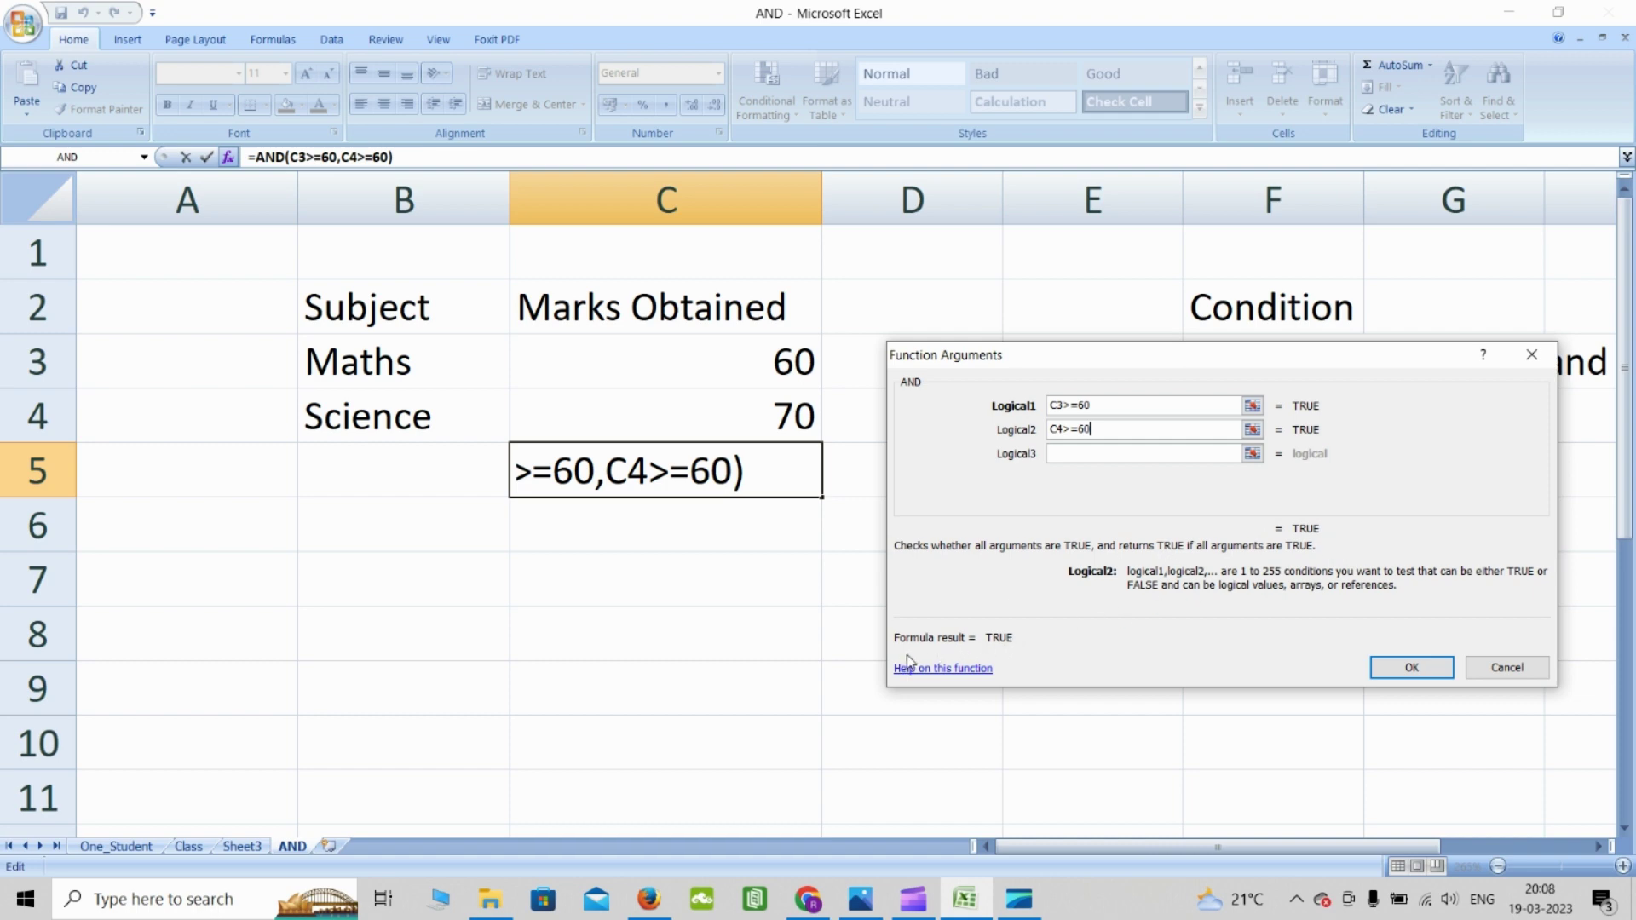
left_click(1387, 666)
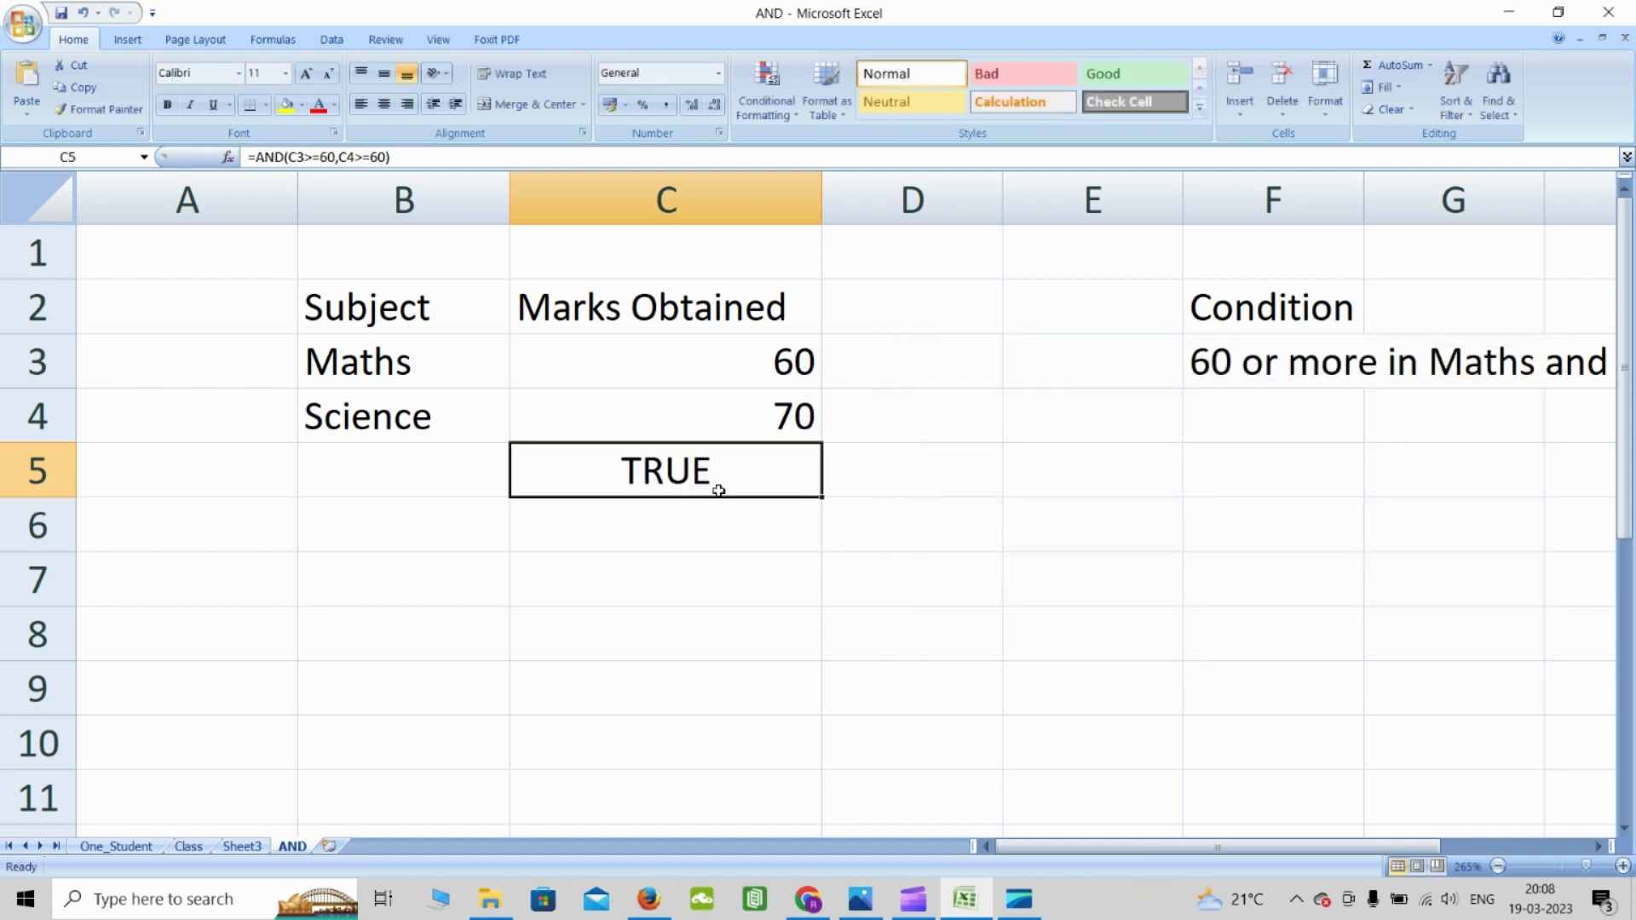
left_click(861, 466)
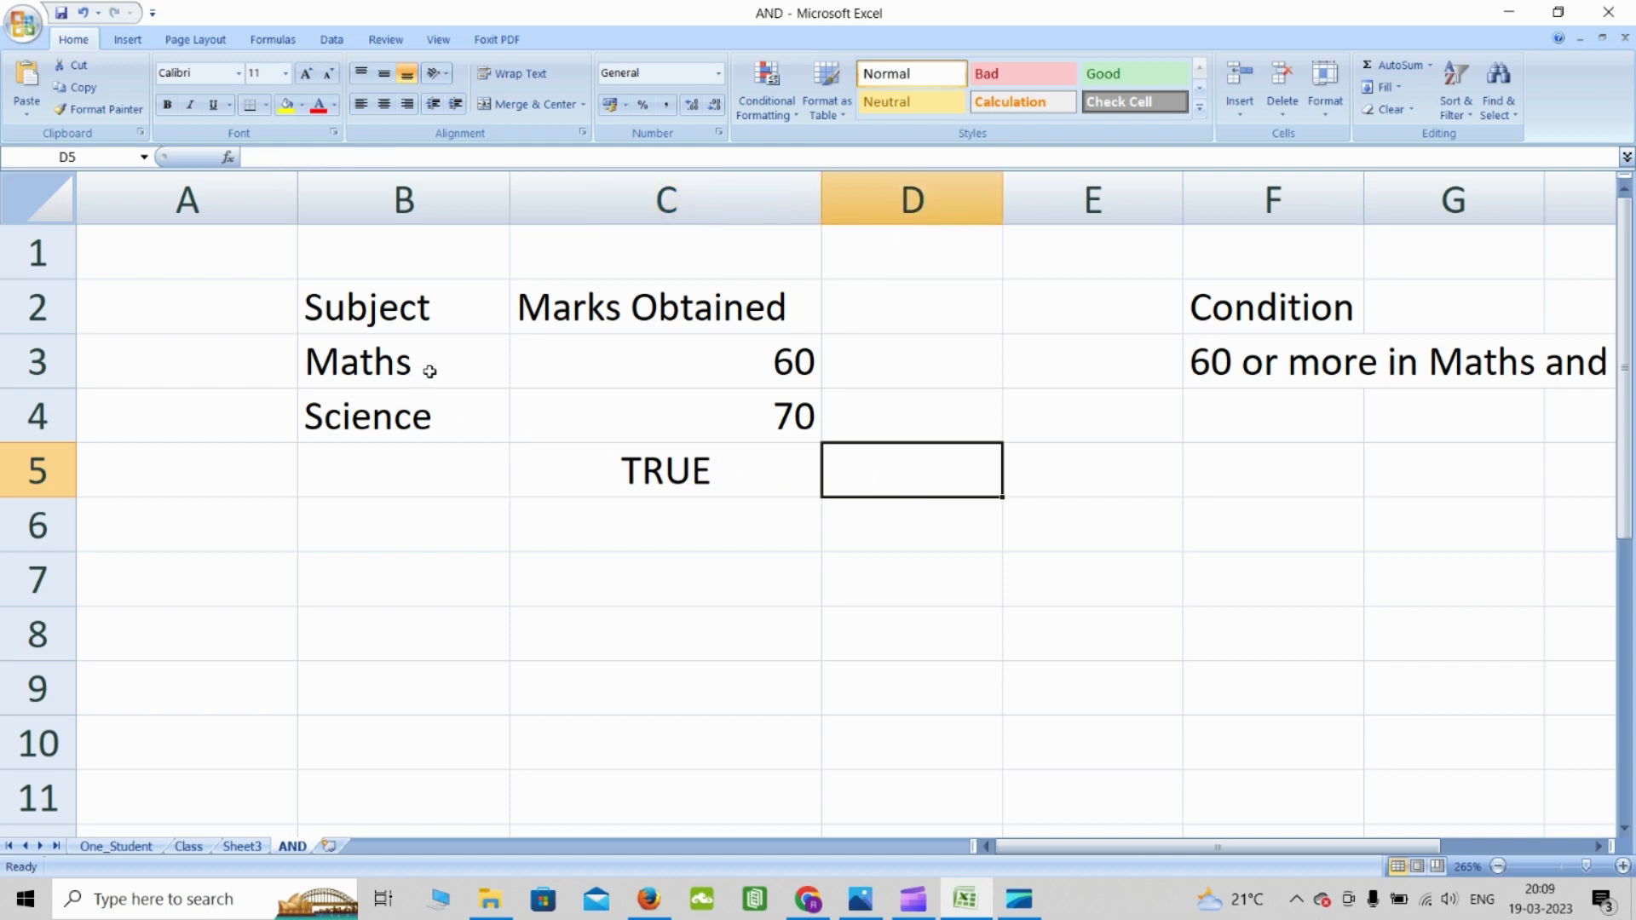
Insert a new row 5 above the AND result and label it English in cell B5
right_click(46, 475)
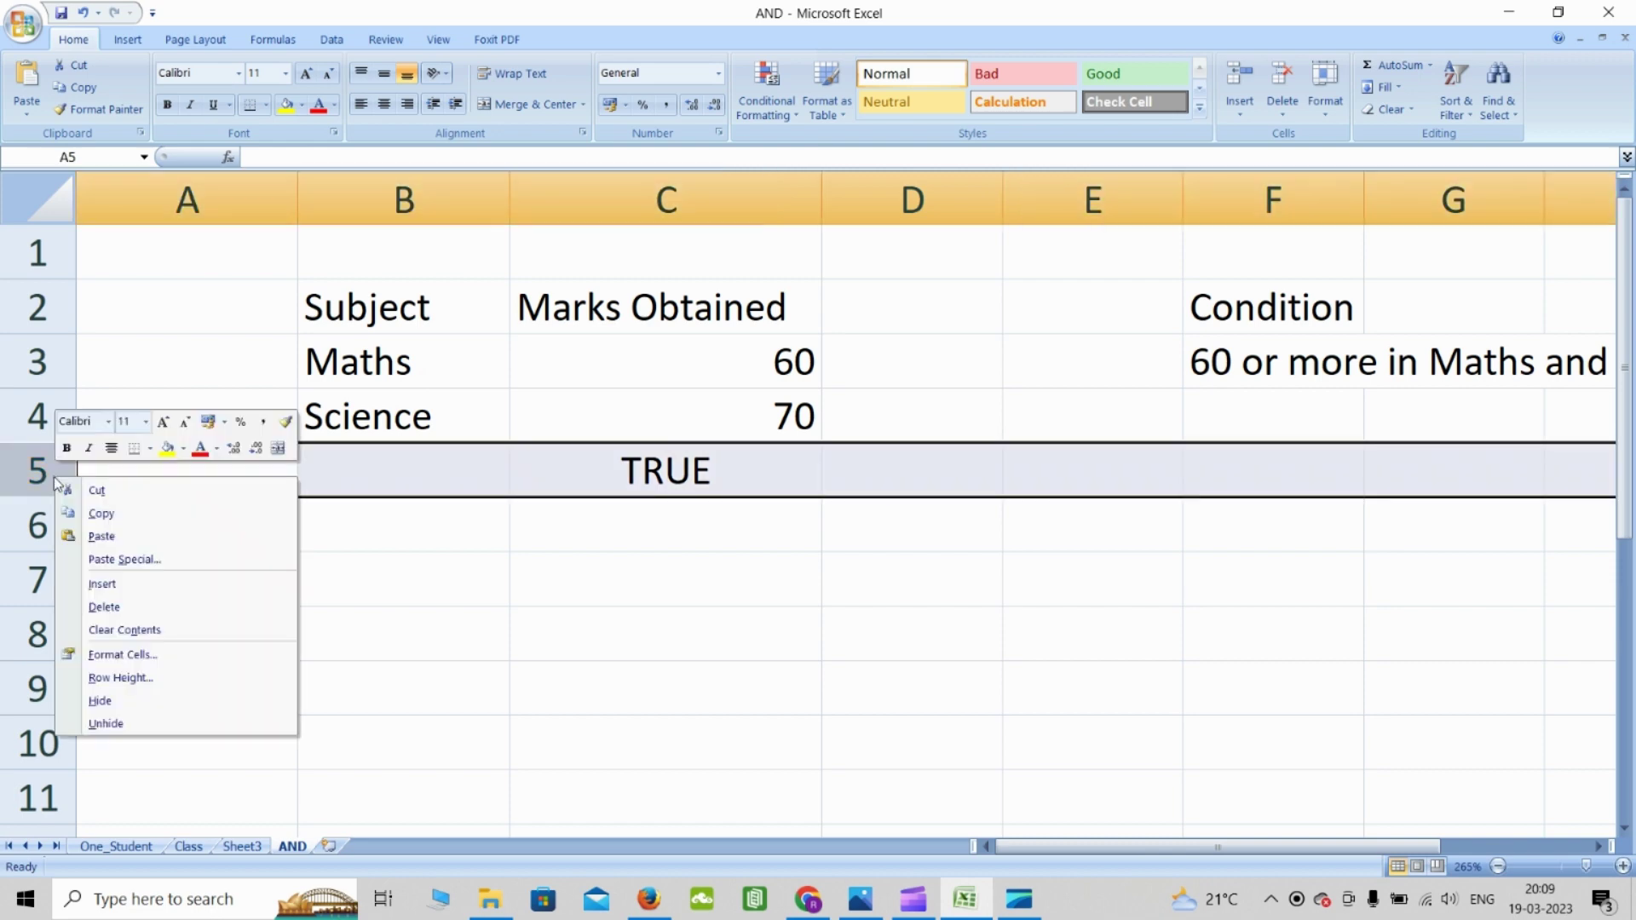
left_click(143, 582)
left_click(467, 472)
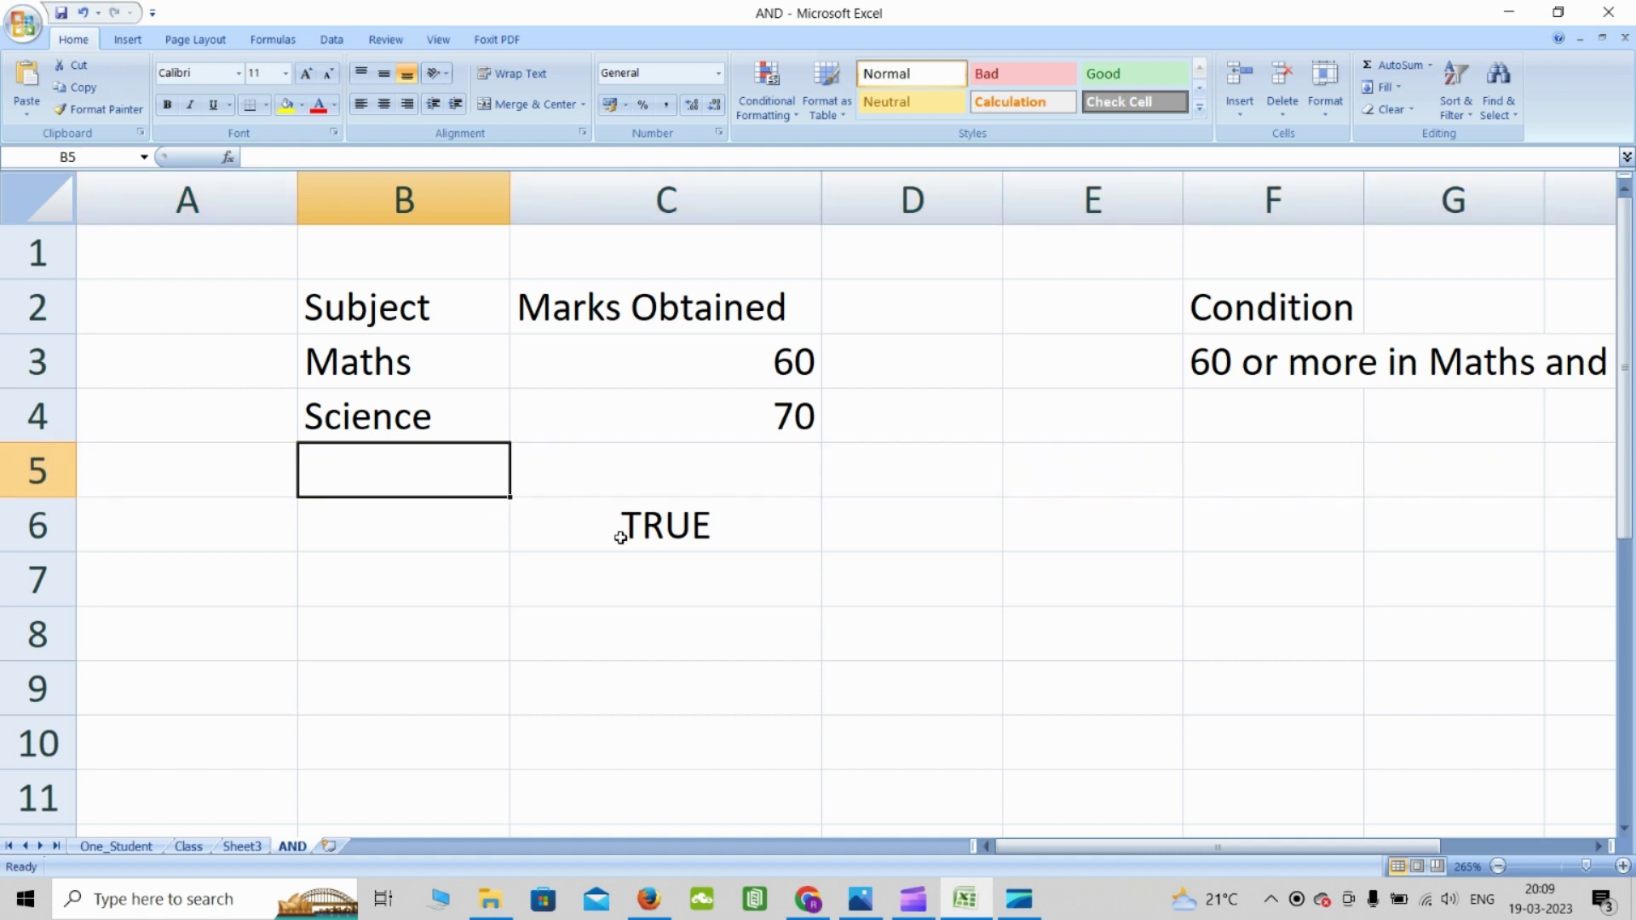
type("hs")
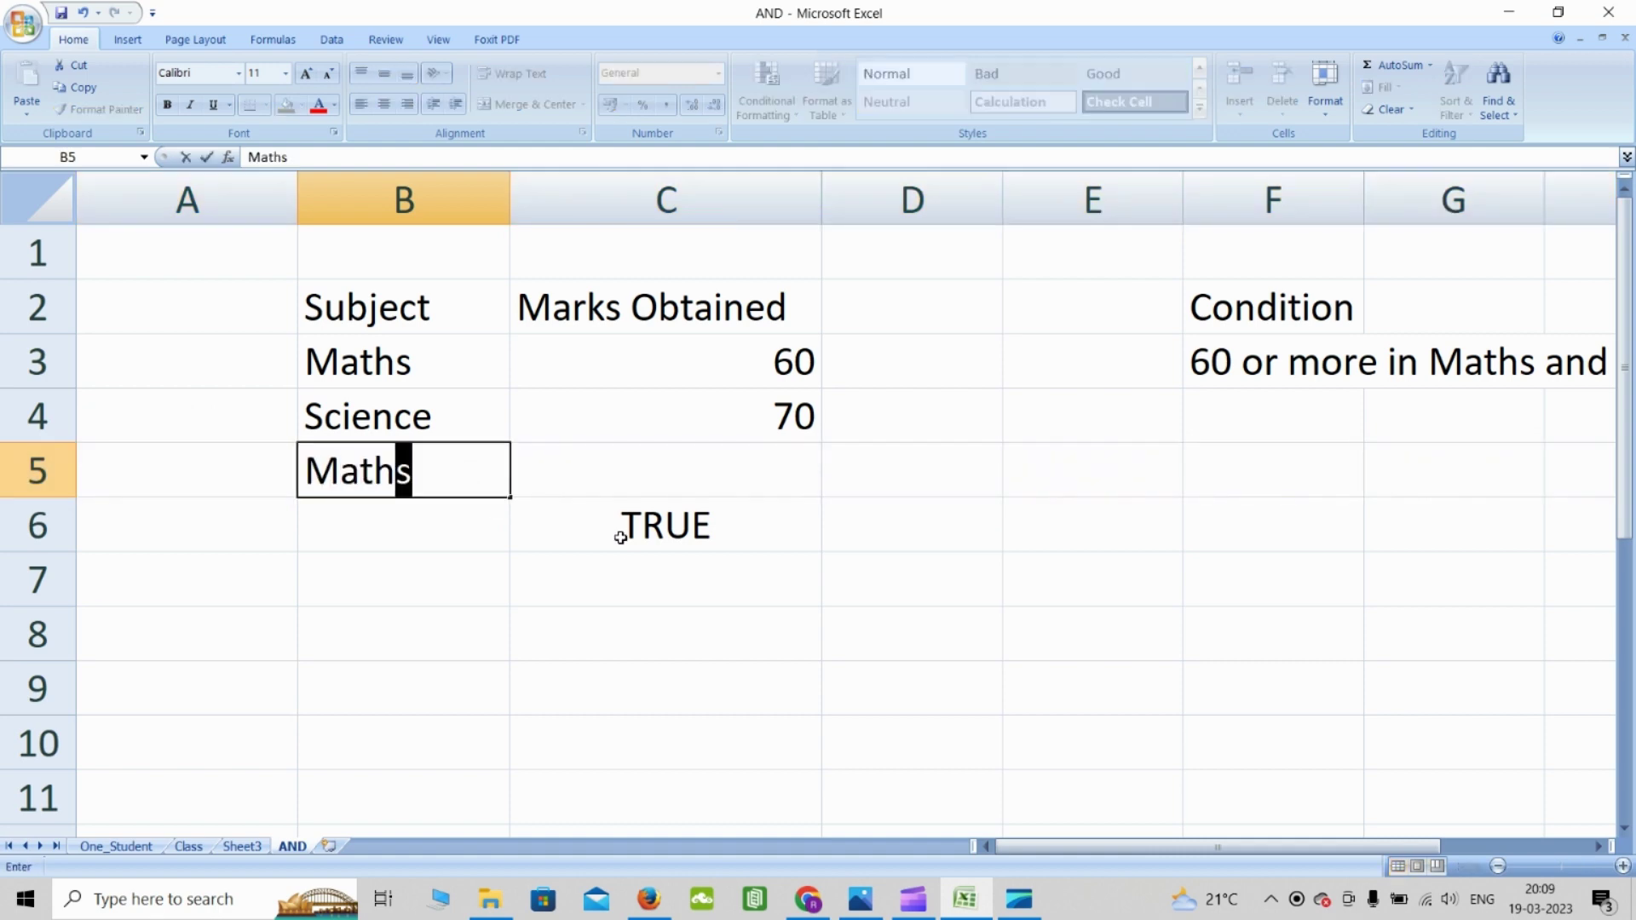
key("BackSpace")
key("BackSpace")
key("BackSpace")
key("BackSpace")
key("BackSpace")
type("Engii")
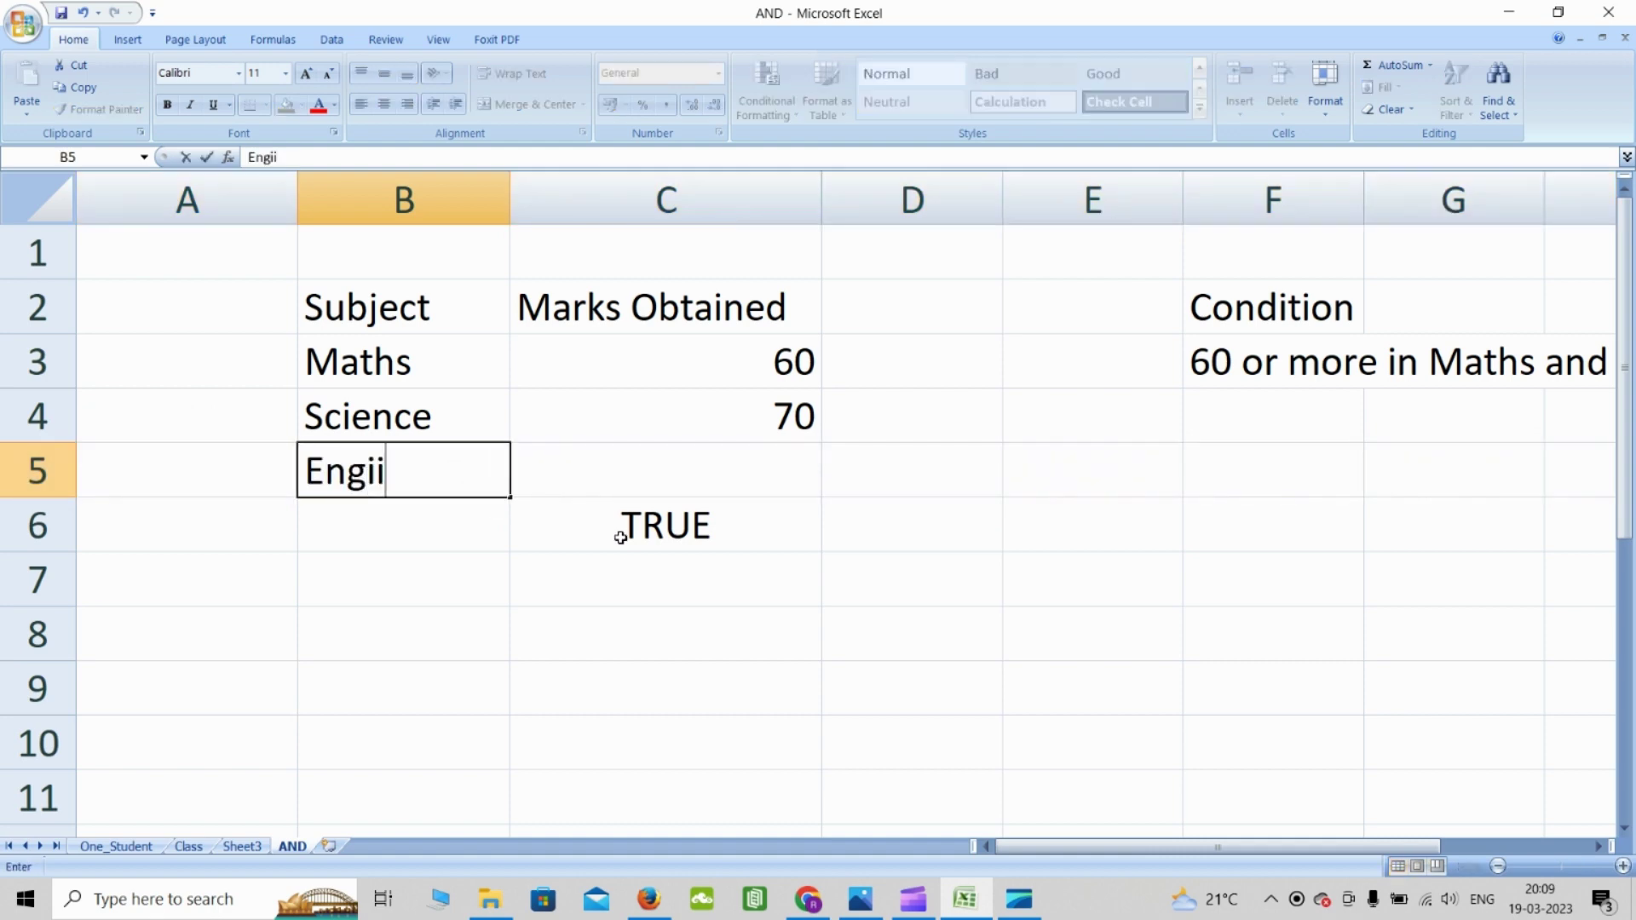
key("BackSpace")
key("BackSpace")
type("lish")
Enter 60 as the English mark in cell C5
key("Tab")
key("Tab")
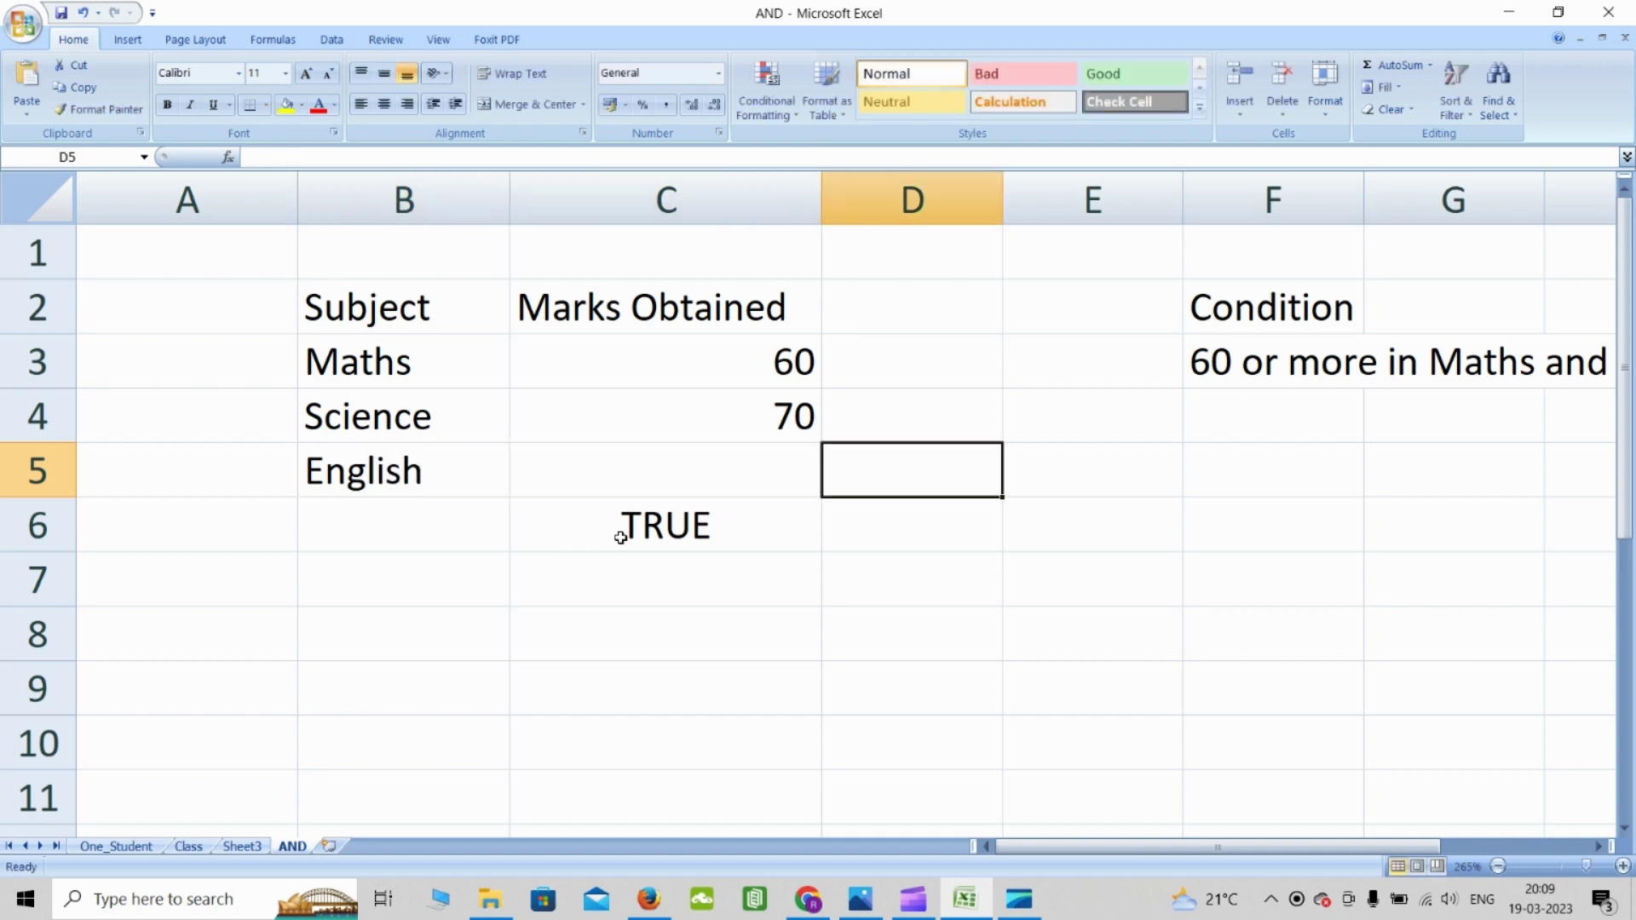
key("Left")
type("60")
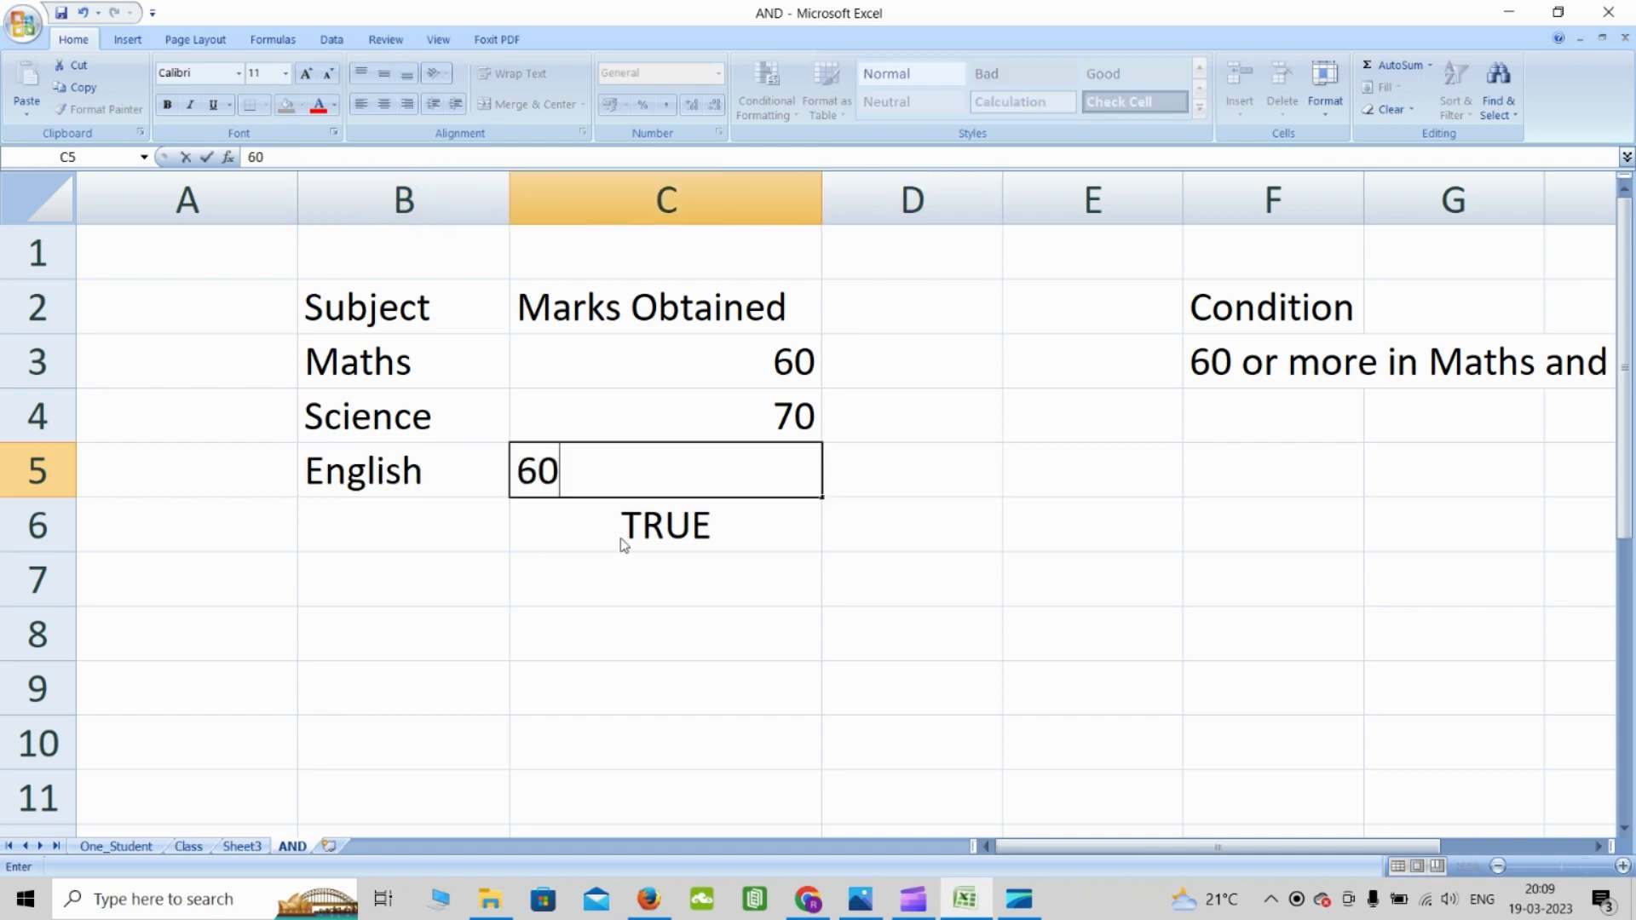
left_click(978, 505)
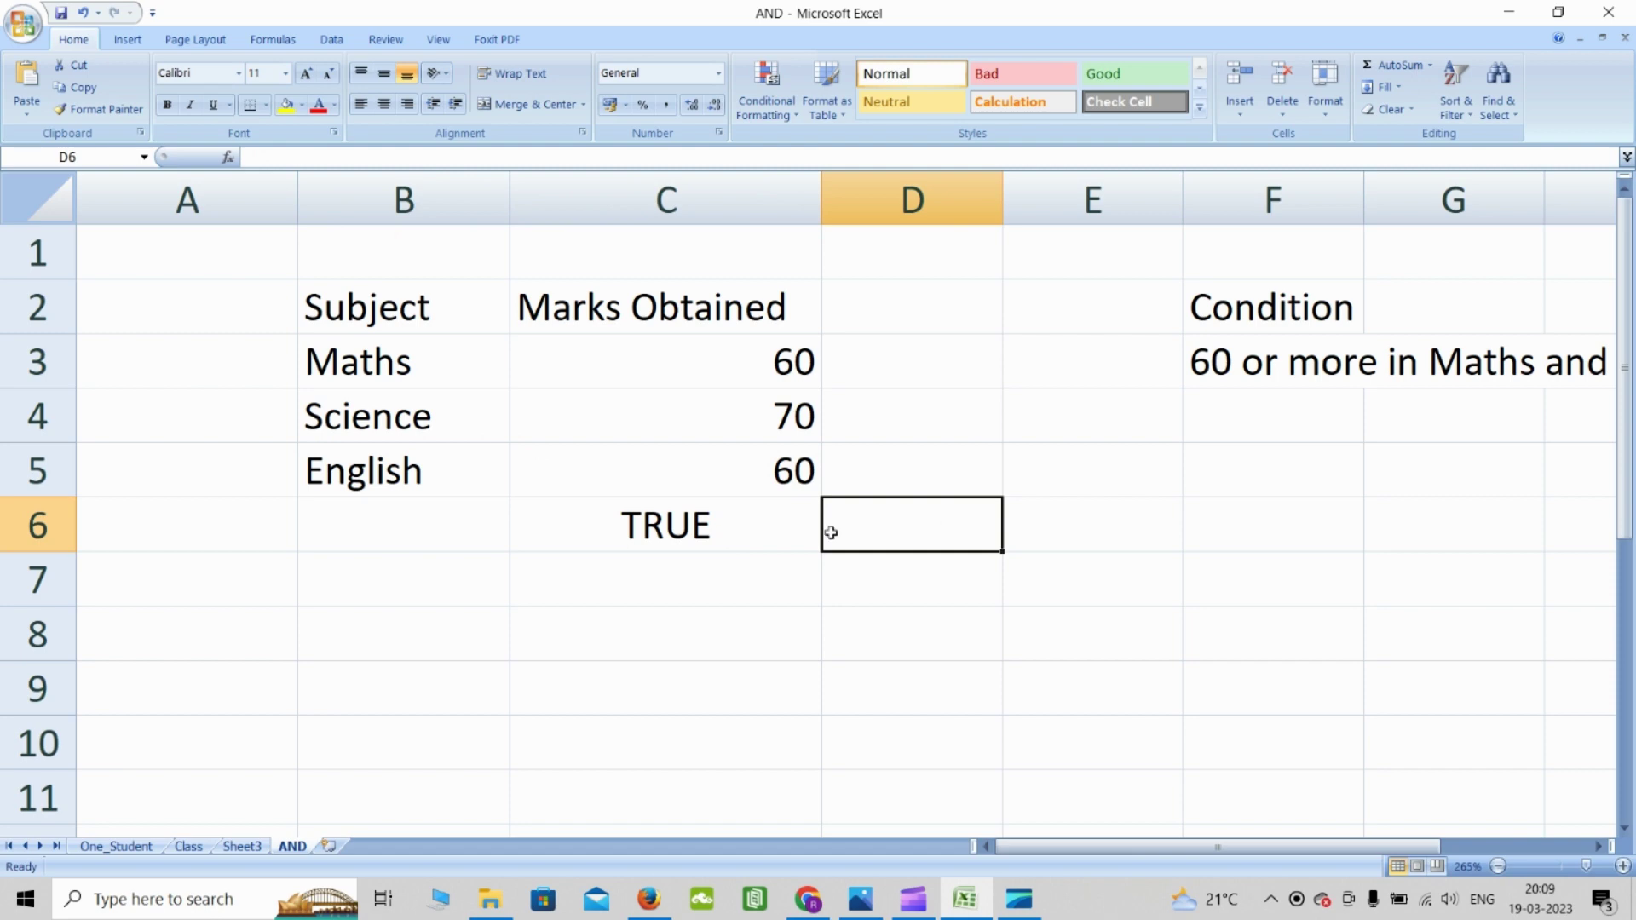
Add a third condition, C5>=60, to the AND formula in C6 so that it also tests the English mark
double_click(741, 525)
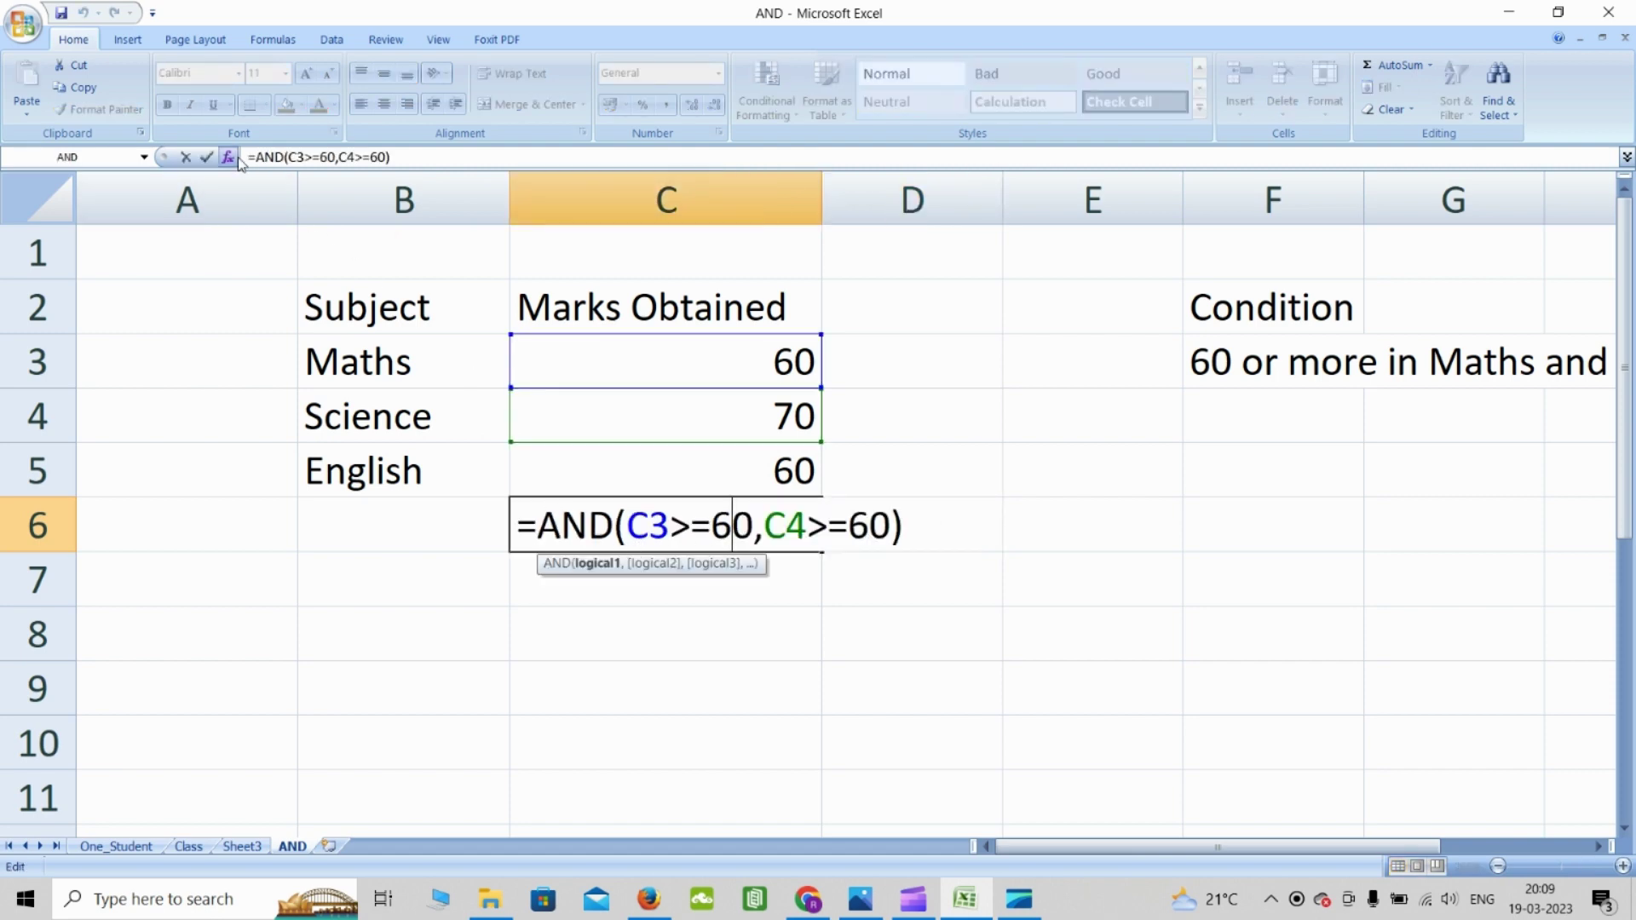
left_click(895, 524)
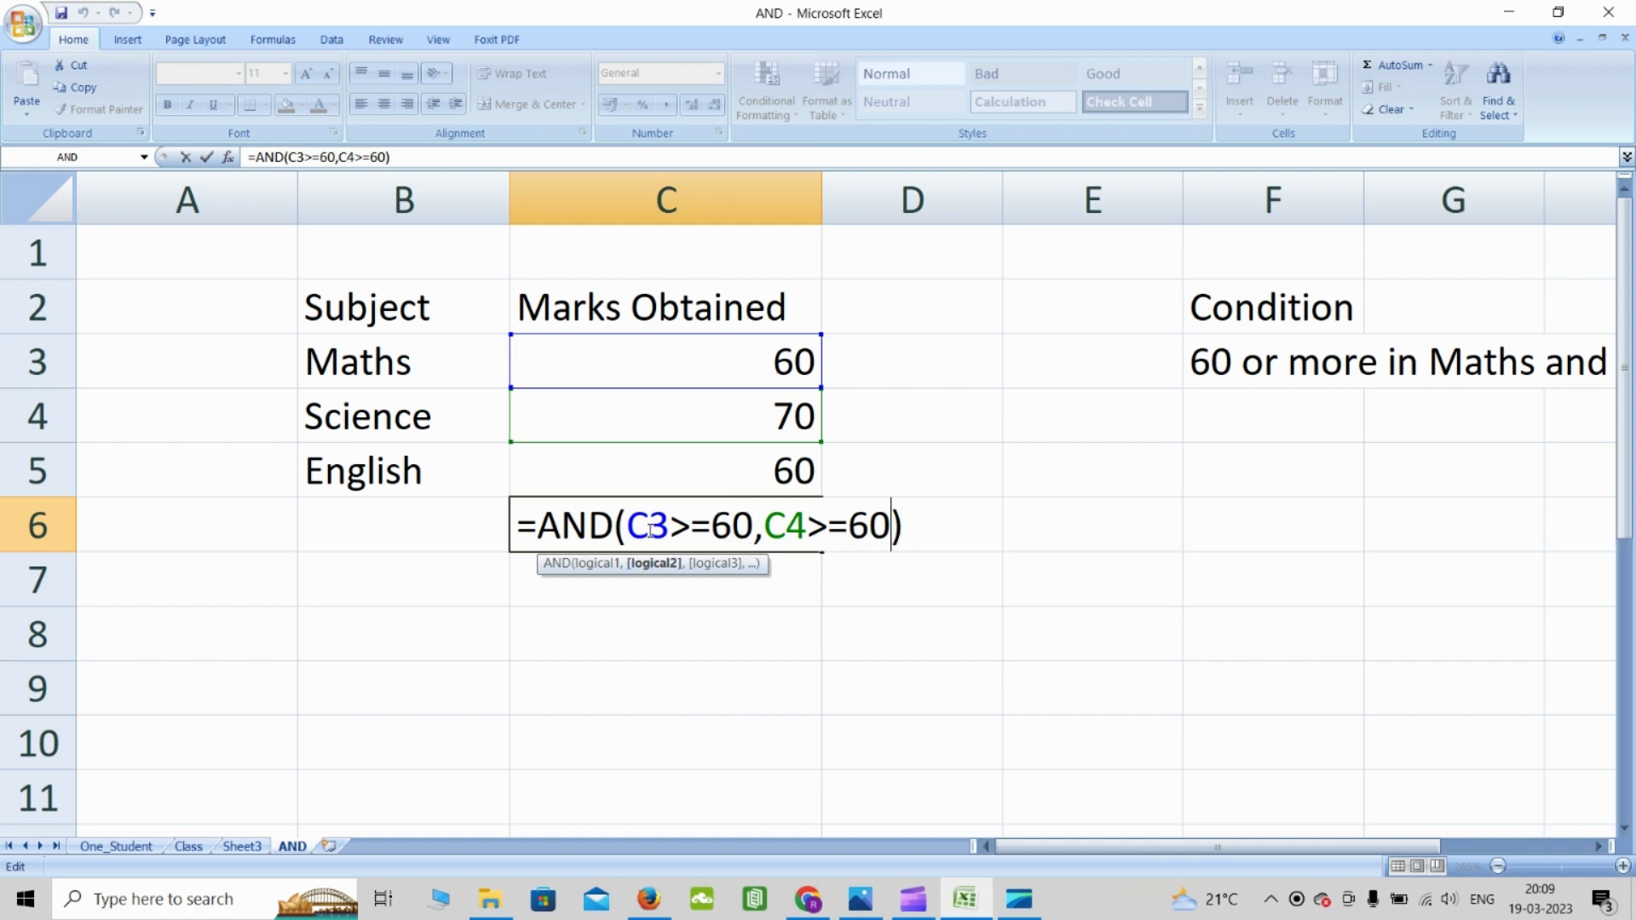
left_click_drag(632, 527, 868, 528)
left_click(891, 529)
type(",")
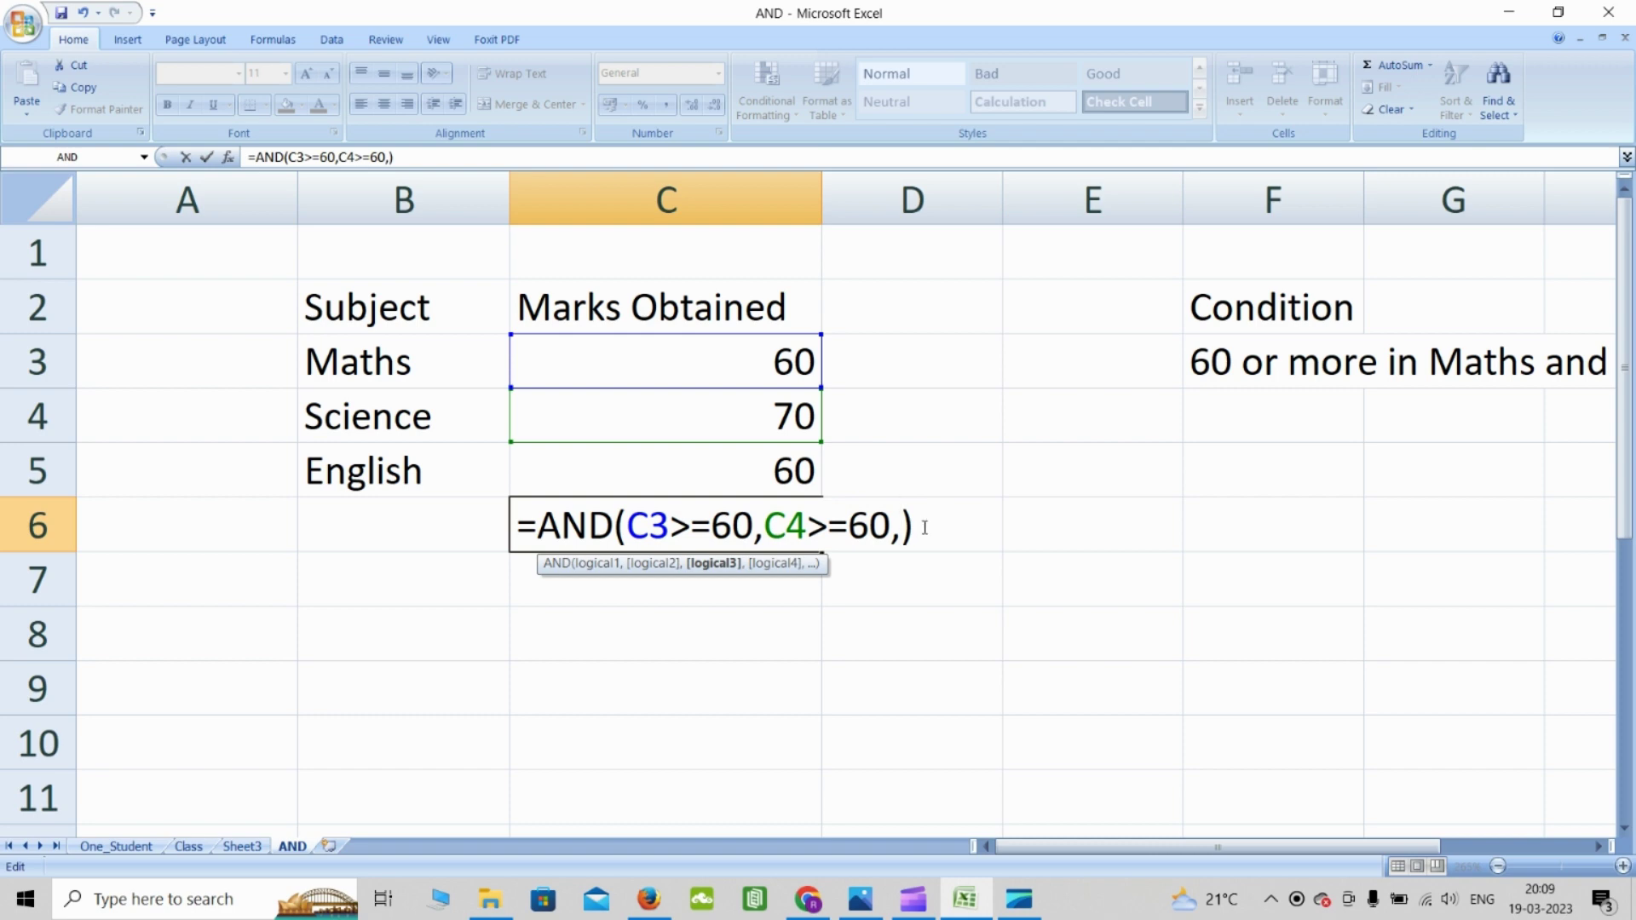
left_click(714, 473)
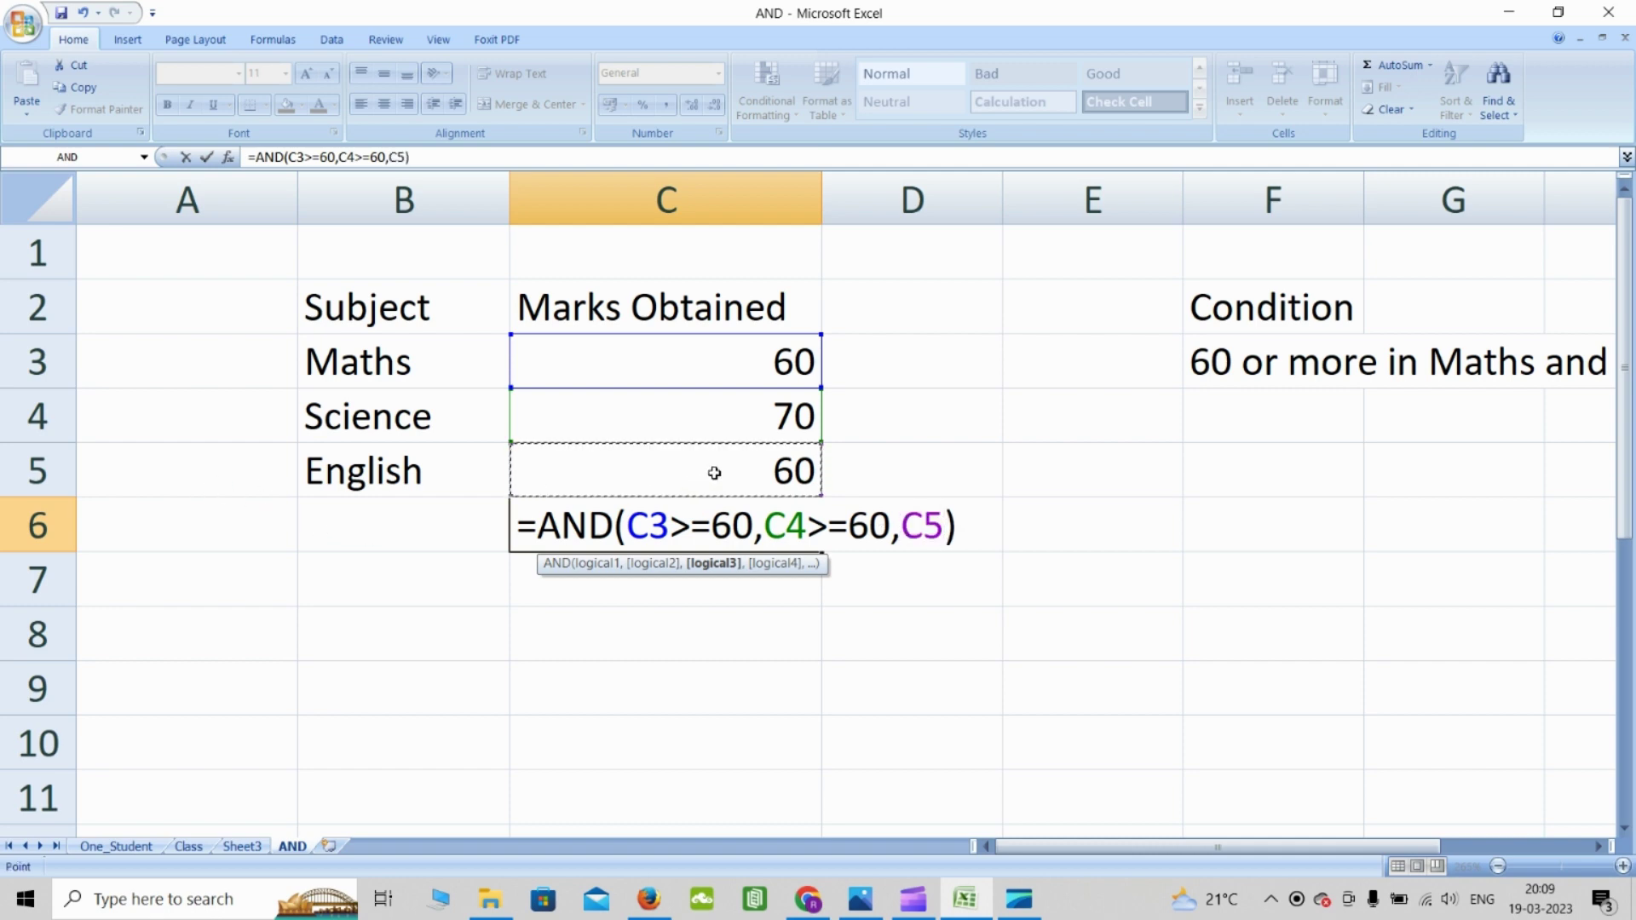
type(">=60")
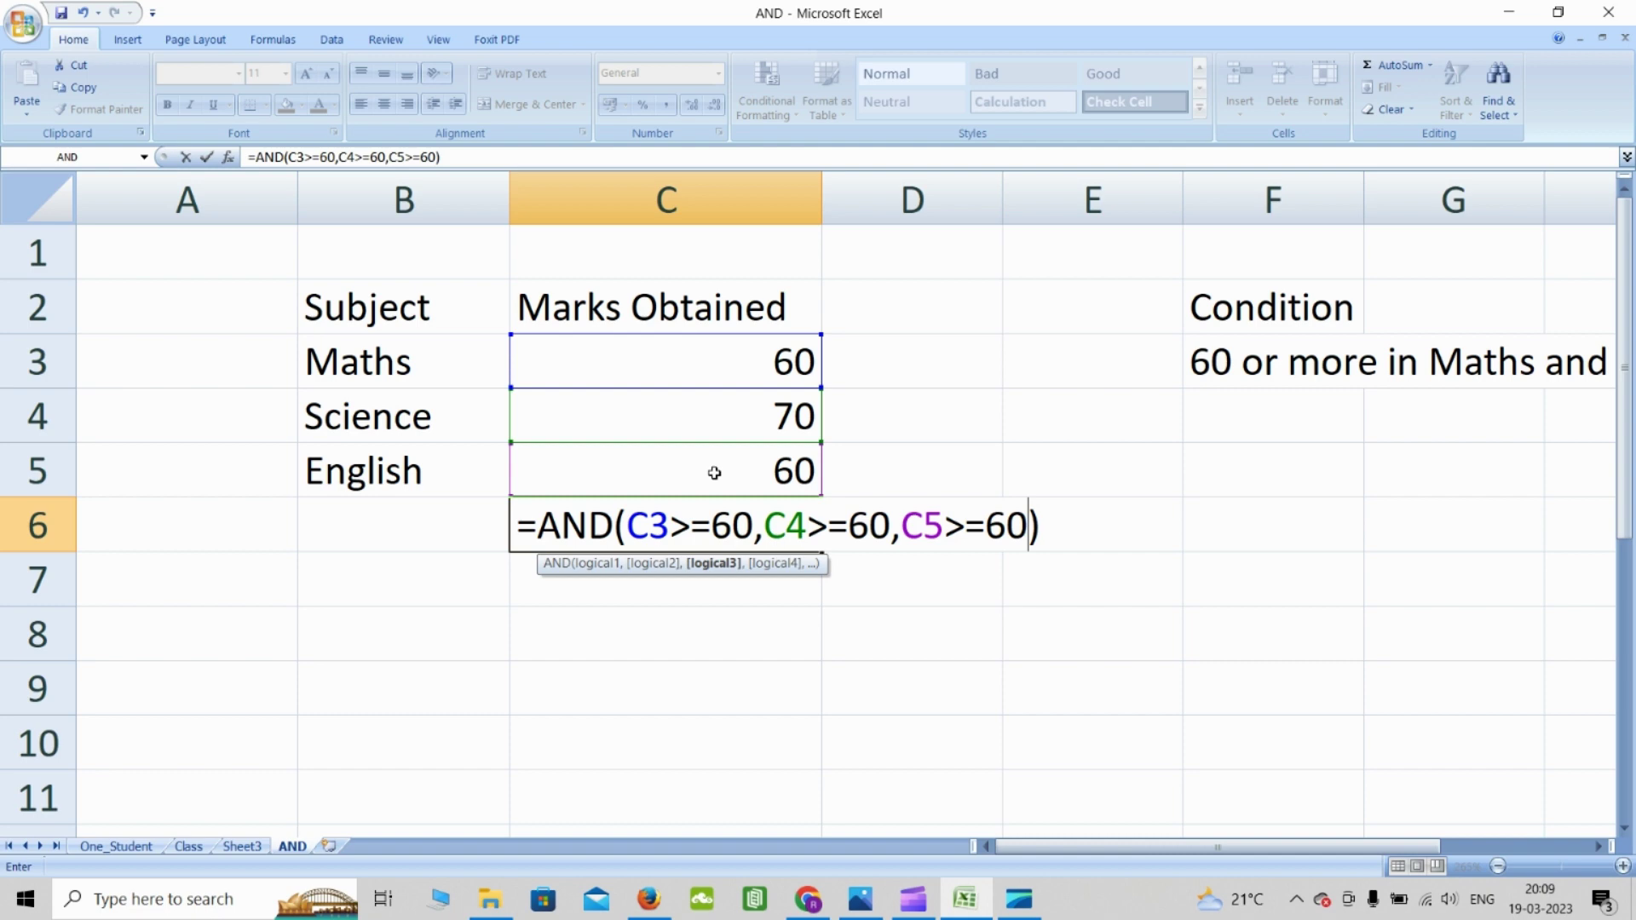
key("Return")
left_click(745, 523)
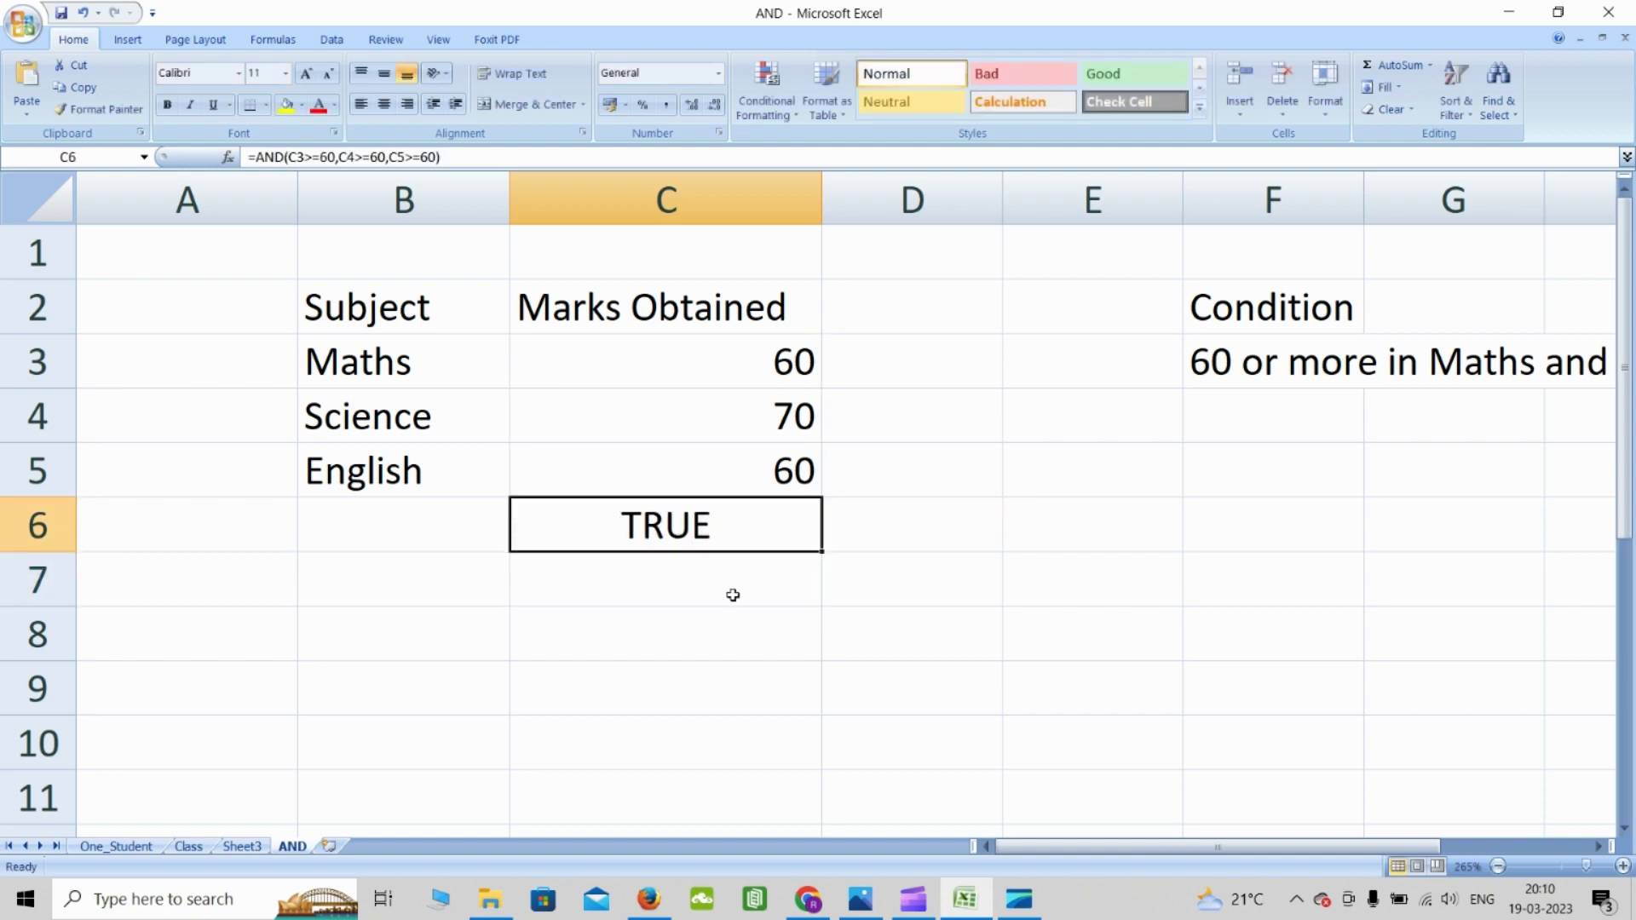
left_click(774, 600)
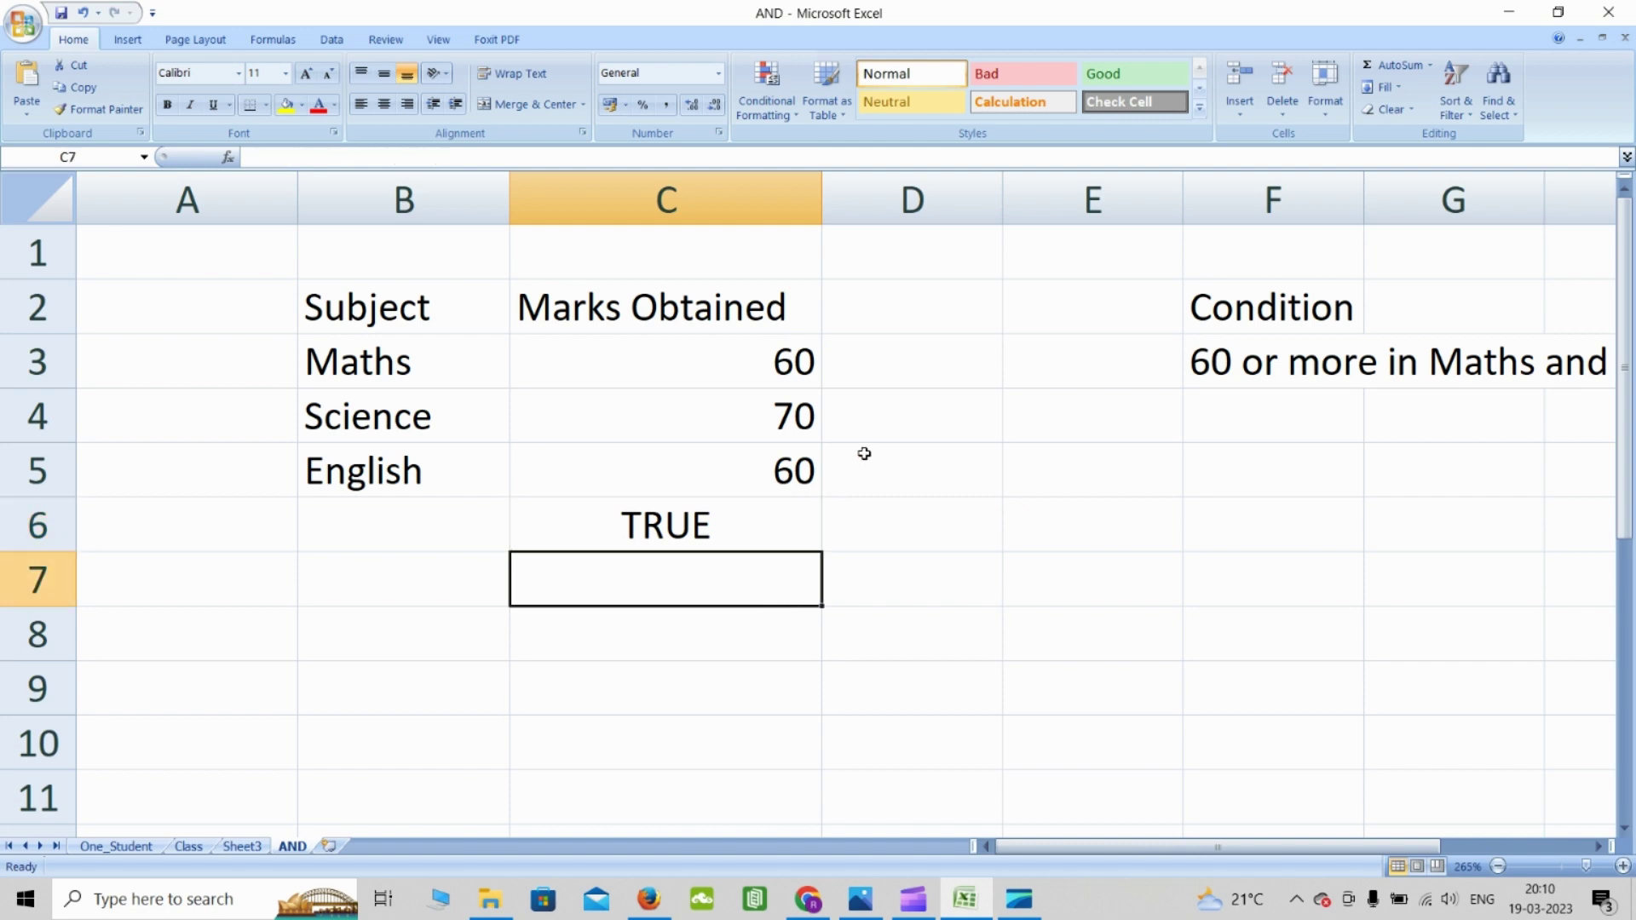
Set the Science mark in C4 to 59 and check the AND result in C6
left_click(776, 420)
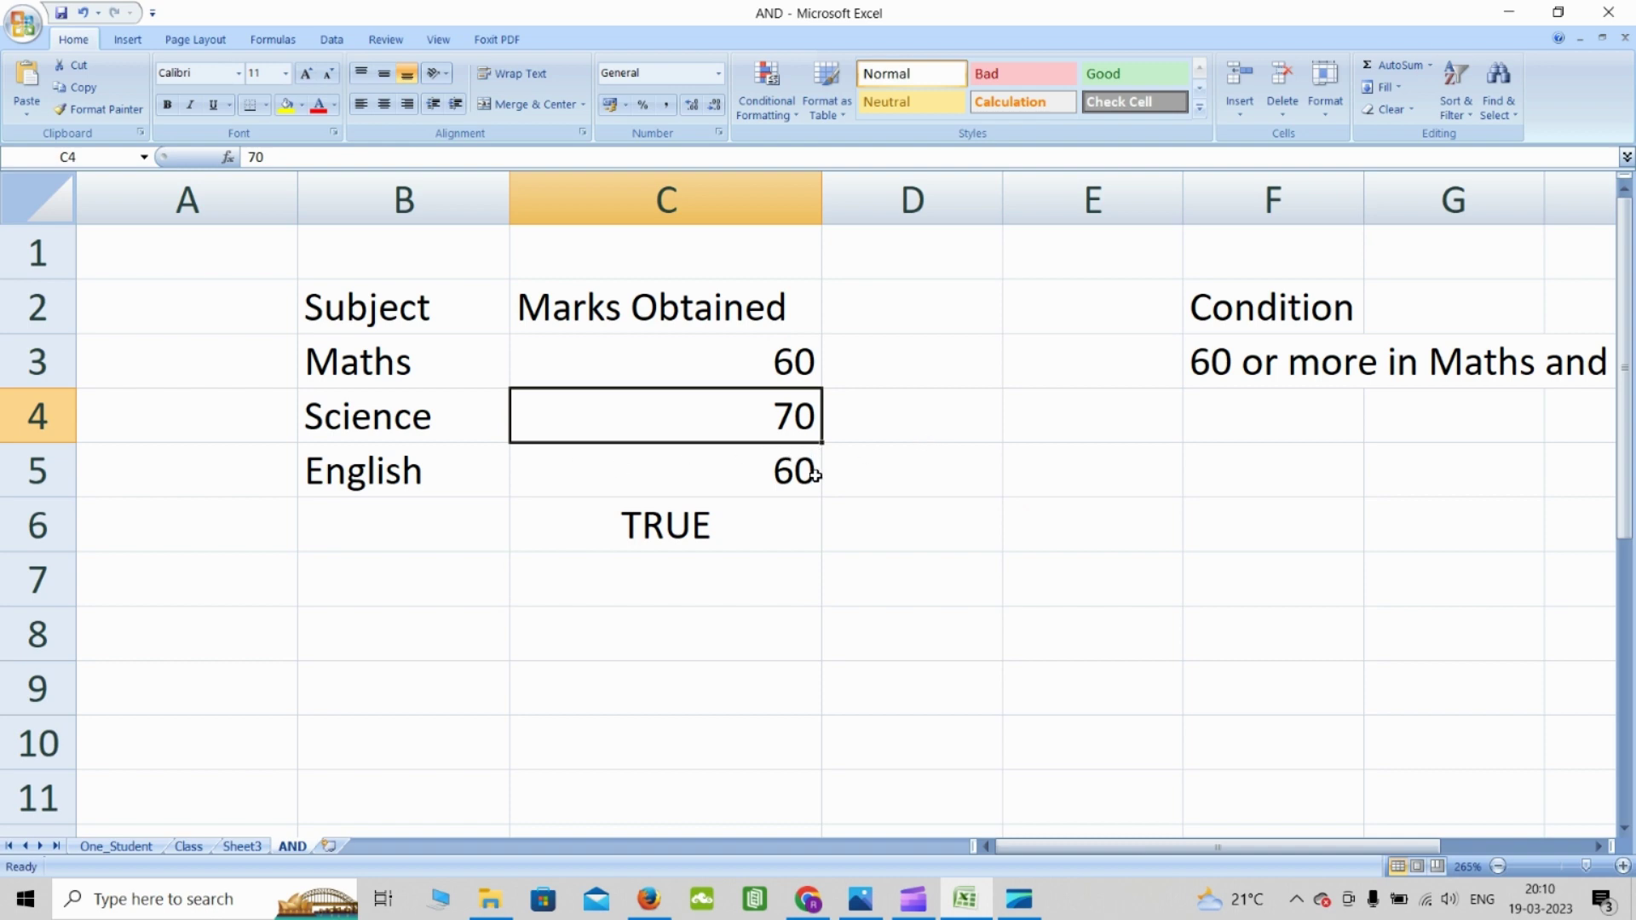
type("59")
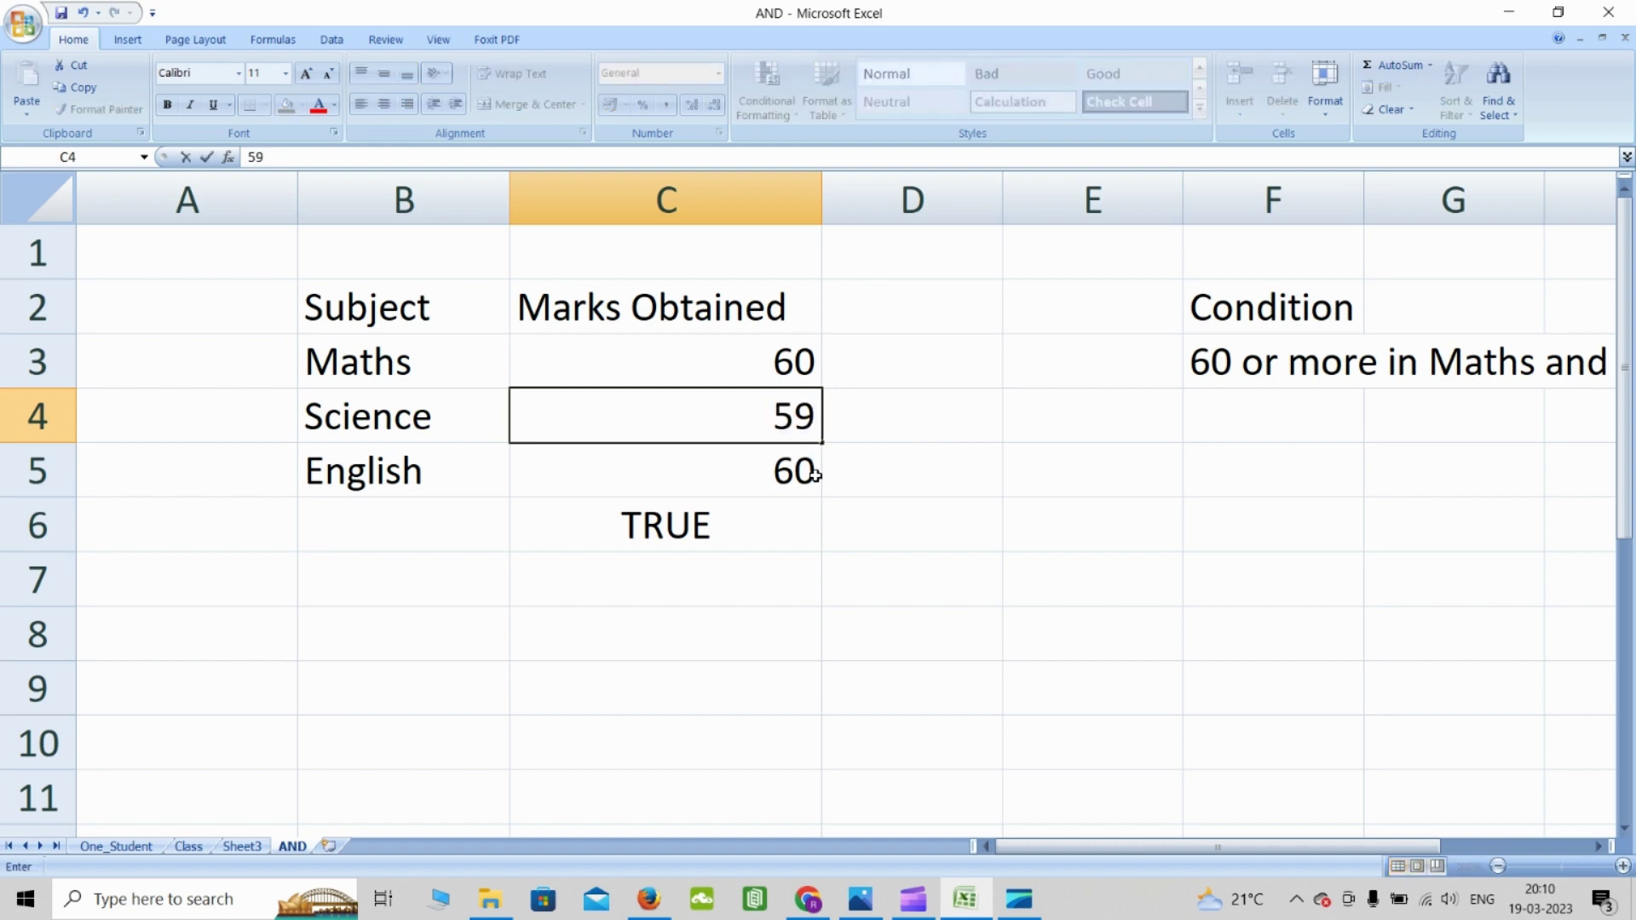
key("Return")
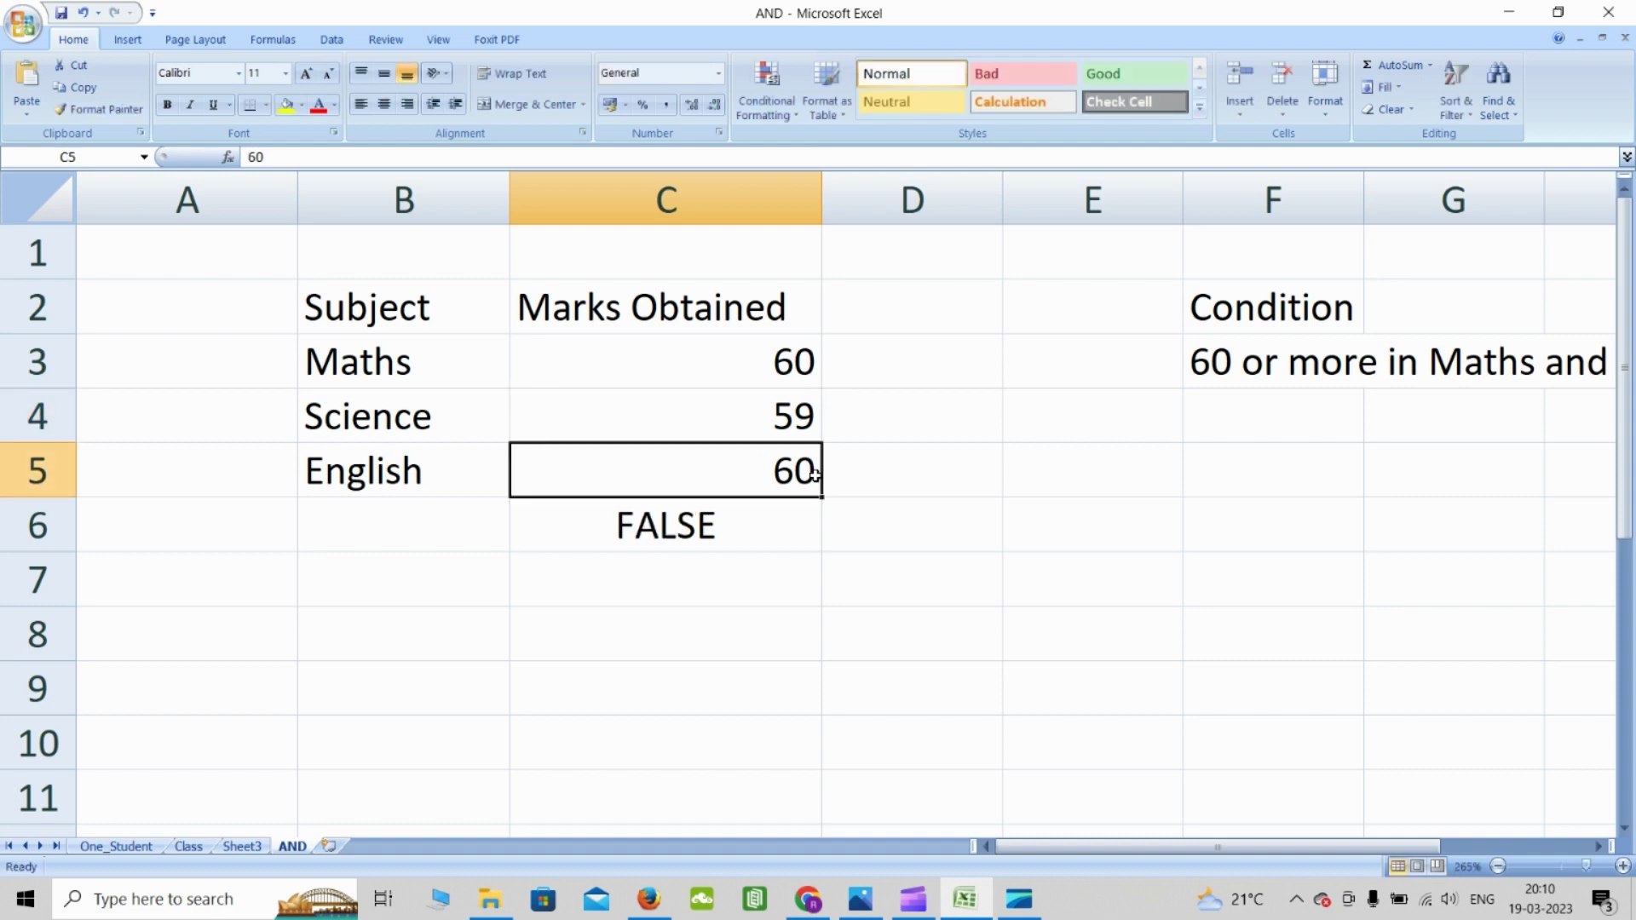
left_click(742, 524)
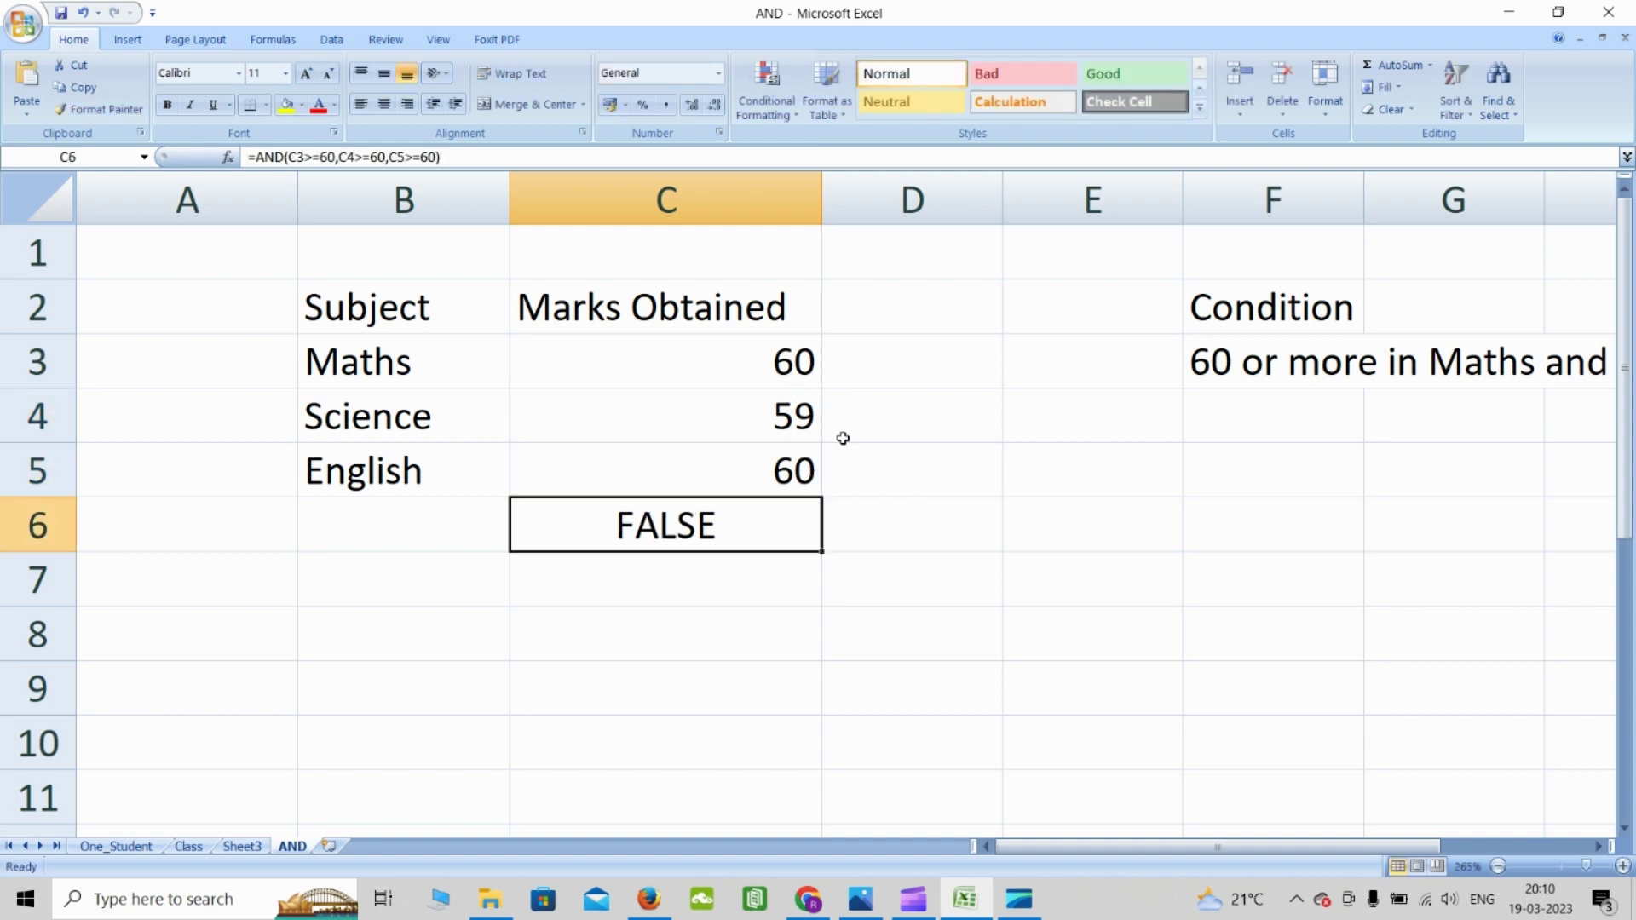
Set the Maths mark in C3 to 59 and review the AND formula in C6
left_click(774, 370)
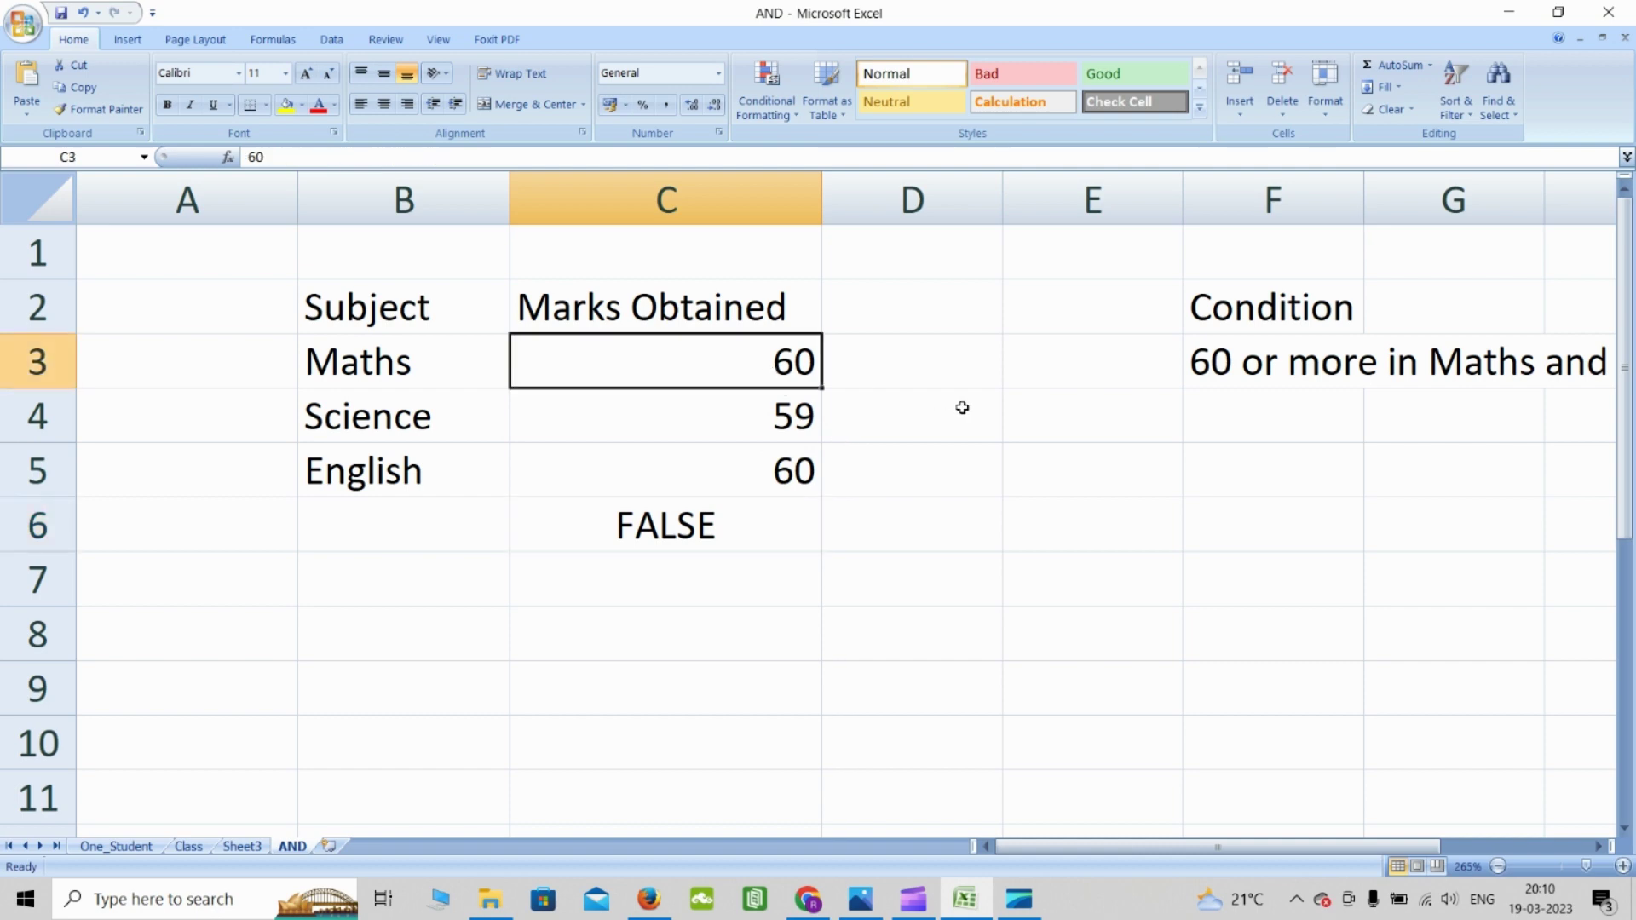
type("59")
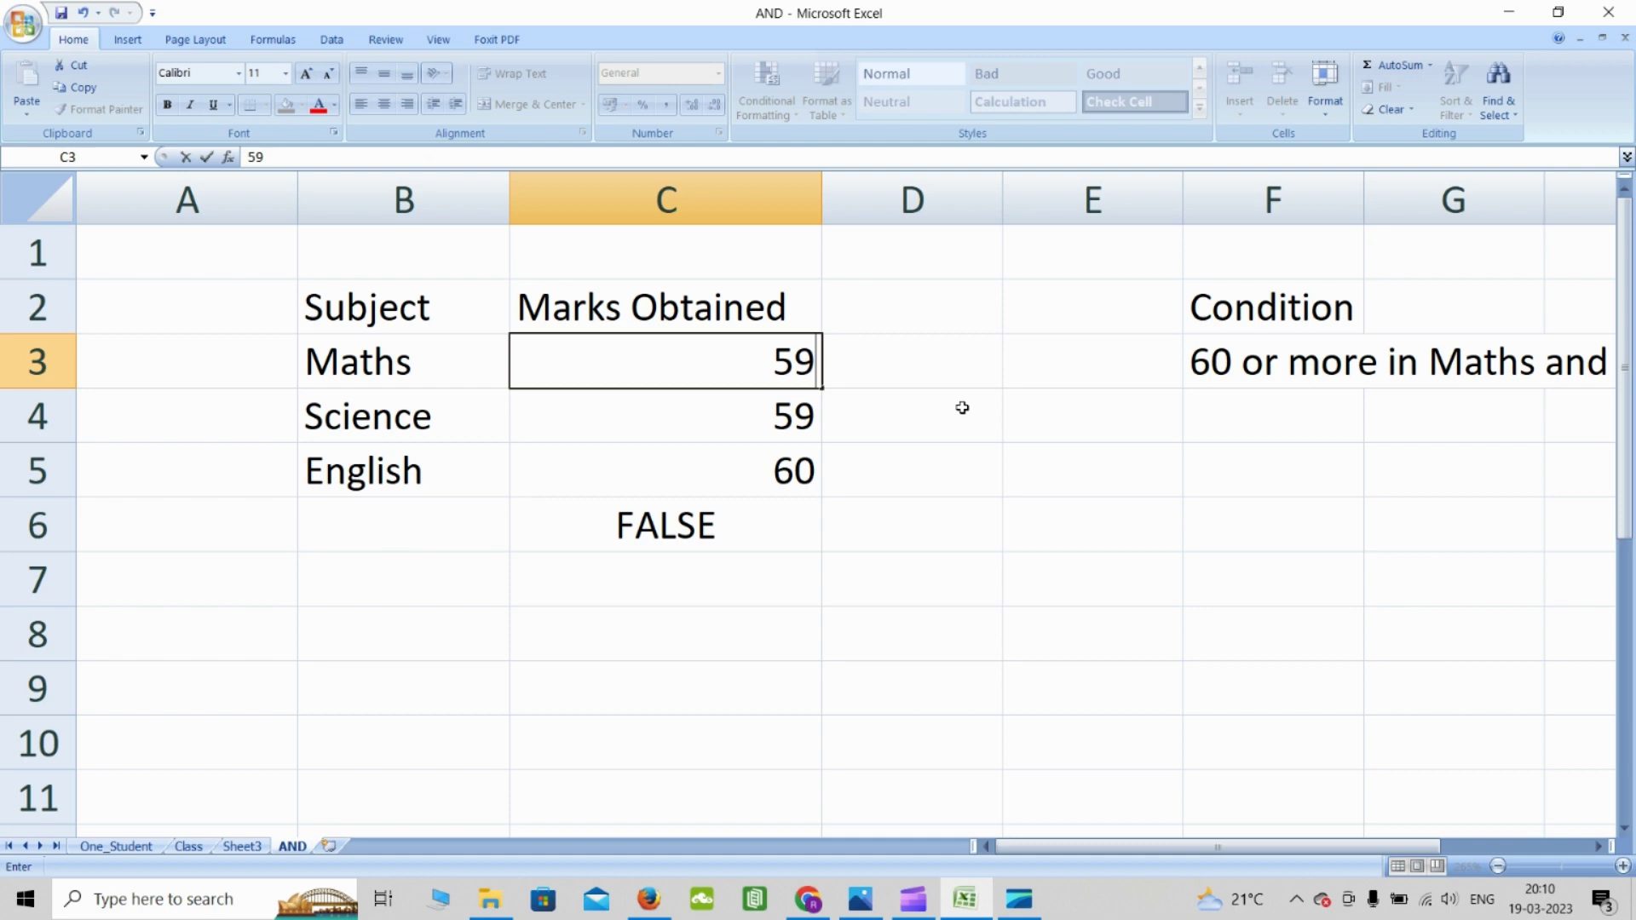
key("Return")
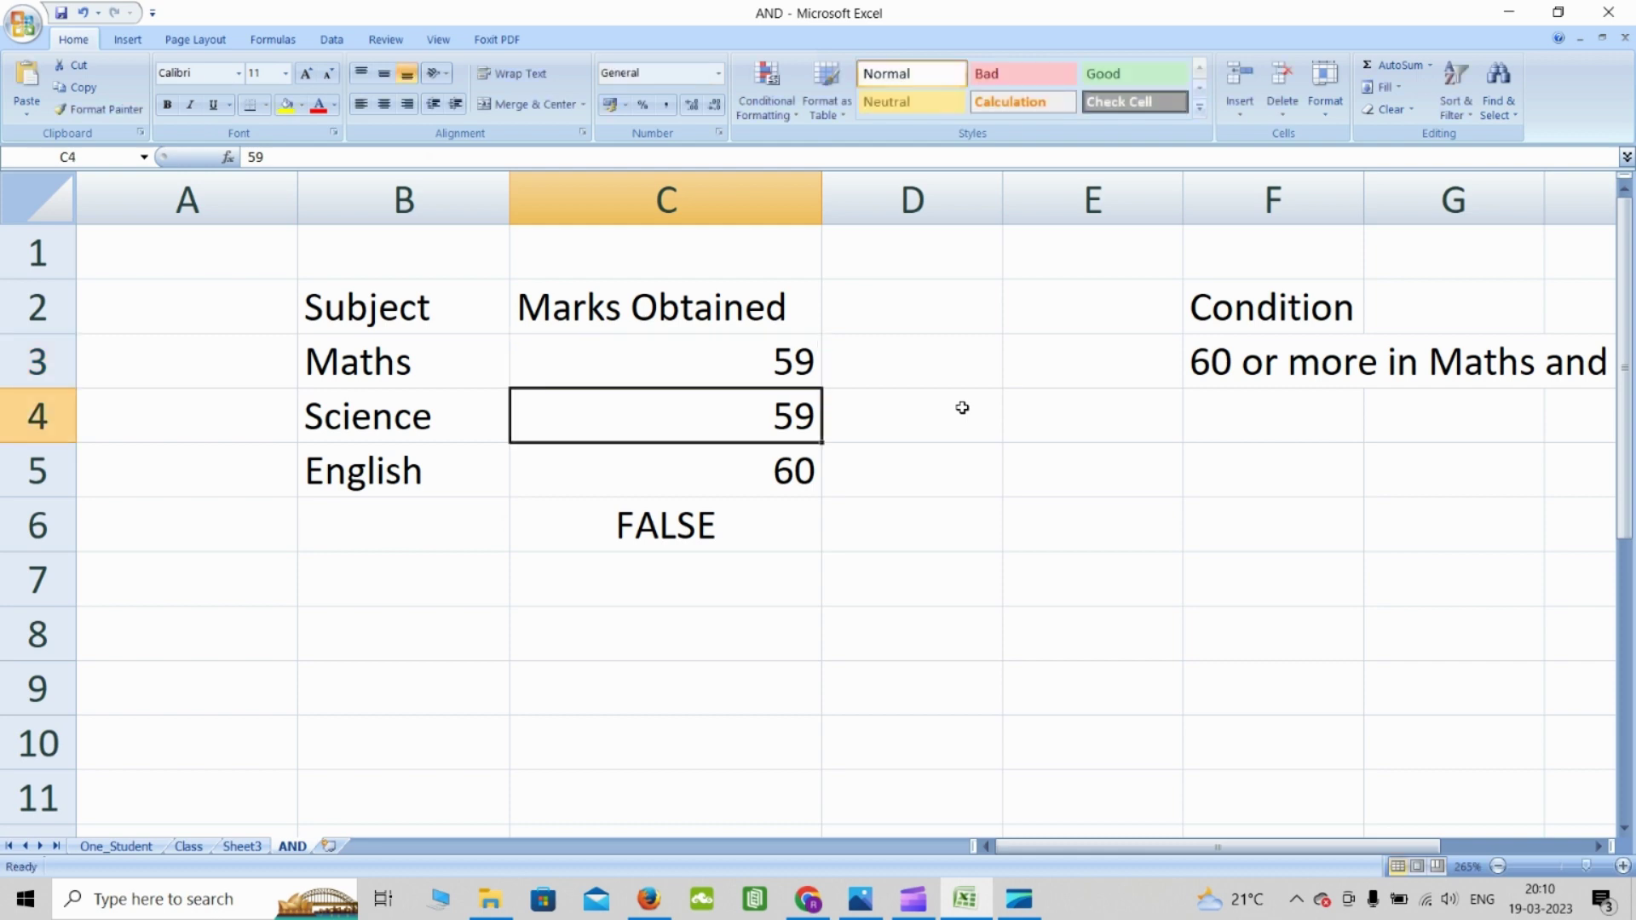
double_click(720, 536)
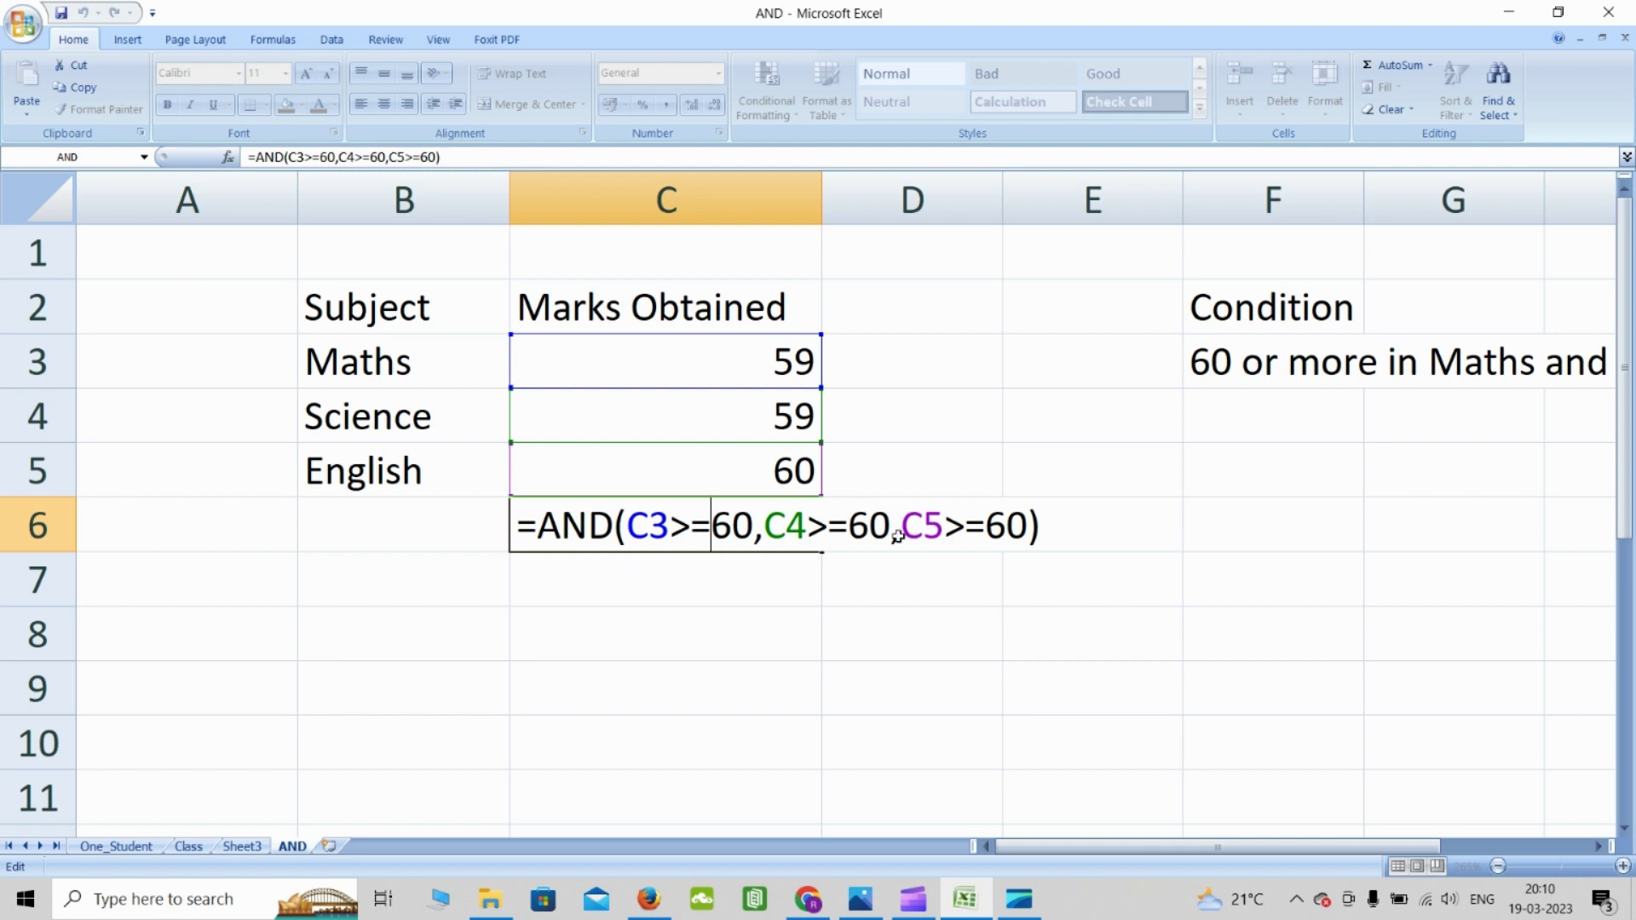
key("ctrl+Return")
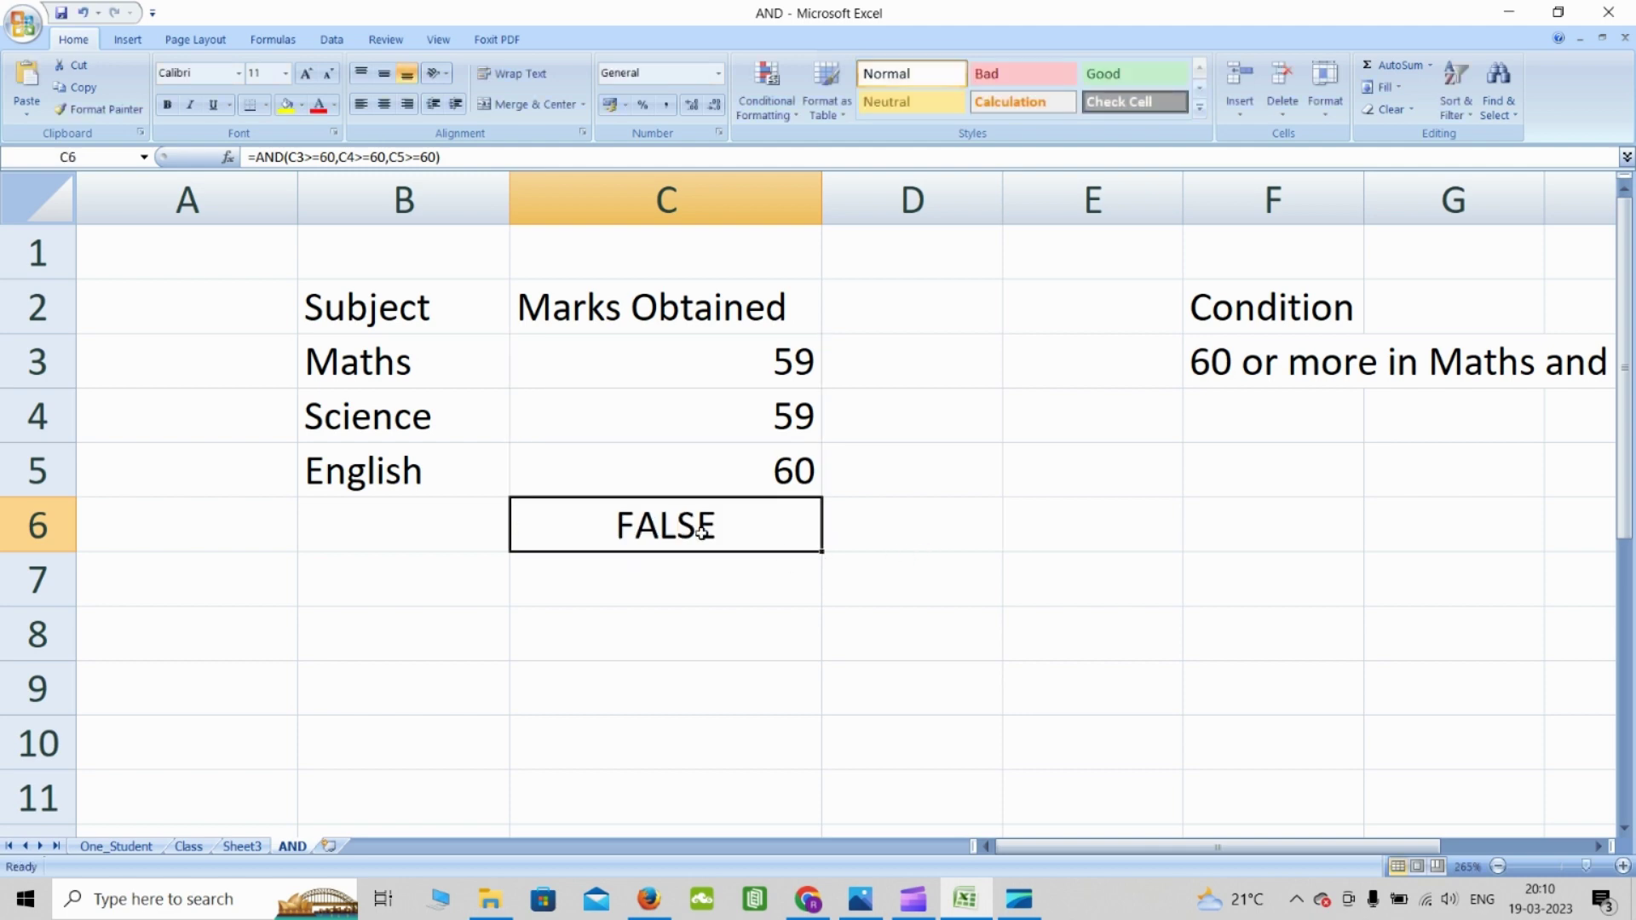
left_click(439, 368)
left_click_drag(439, 368, 665, 449)
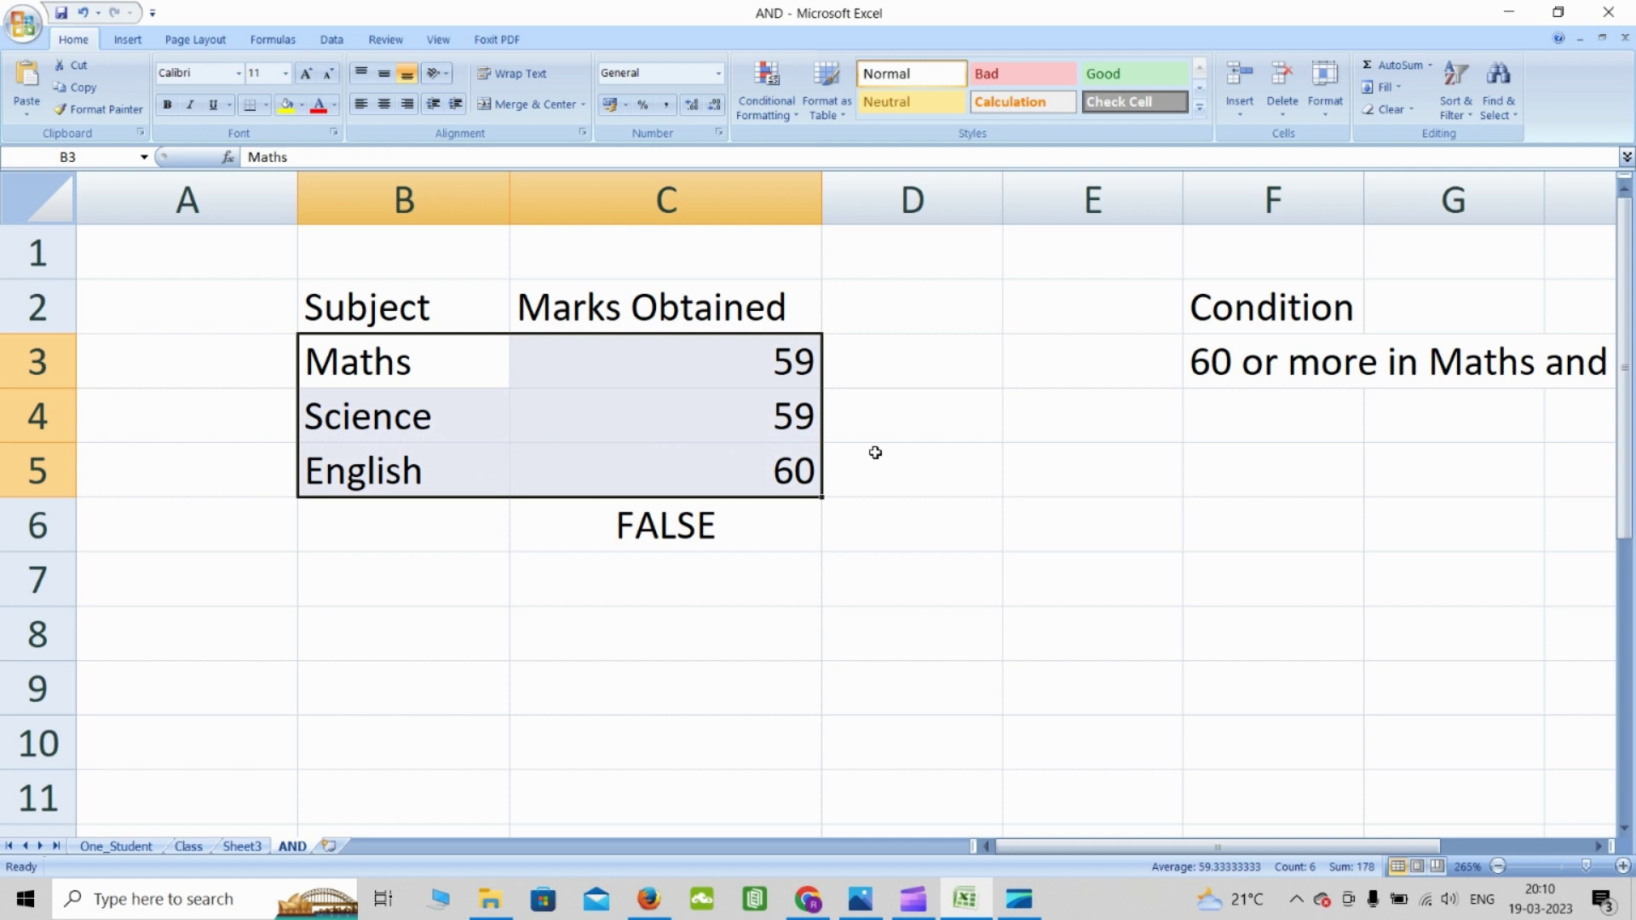
left_click_drag(449, 369, 787, 447)
Enter the formula =OR(C3>=60,C4>=60,C5>=60) in C7 to test whether any of the three marks is 60 or more
left_click(718, 573)
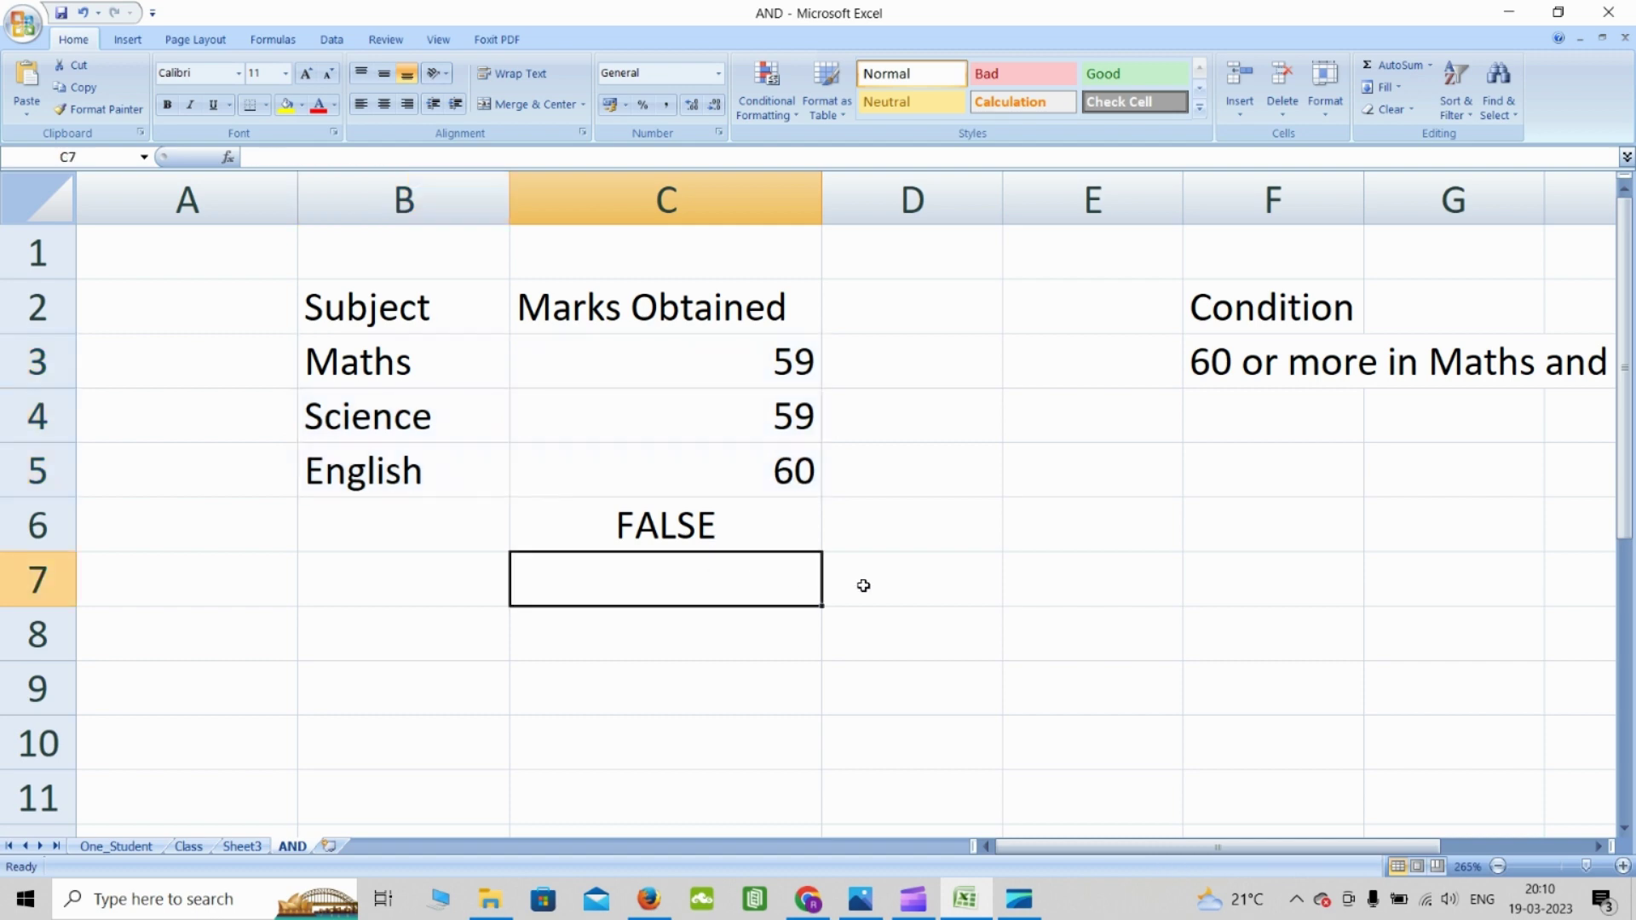
type("=")
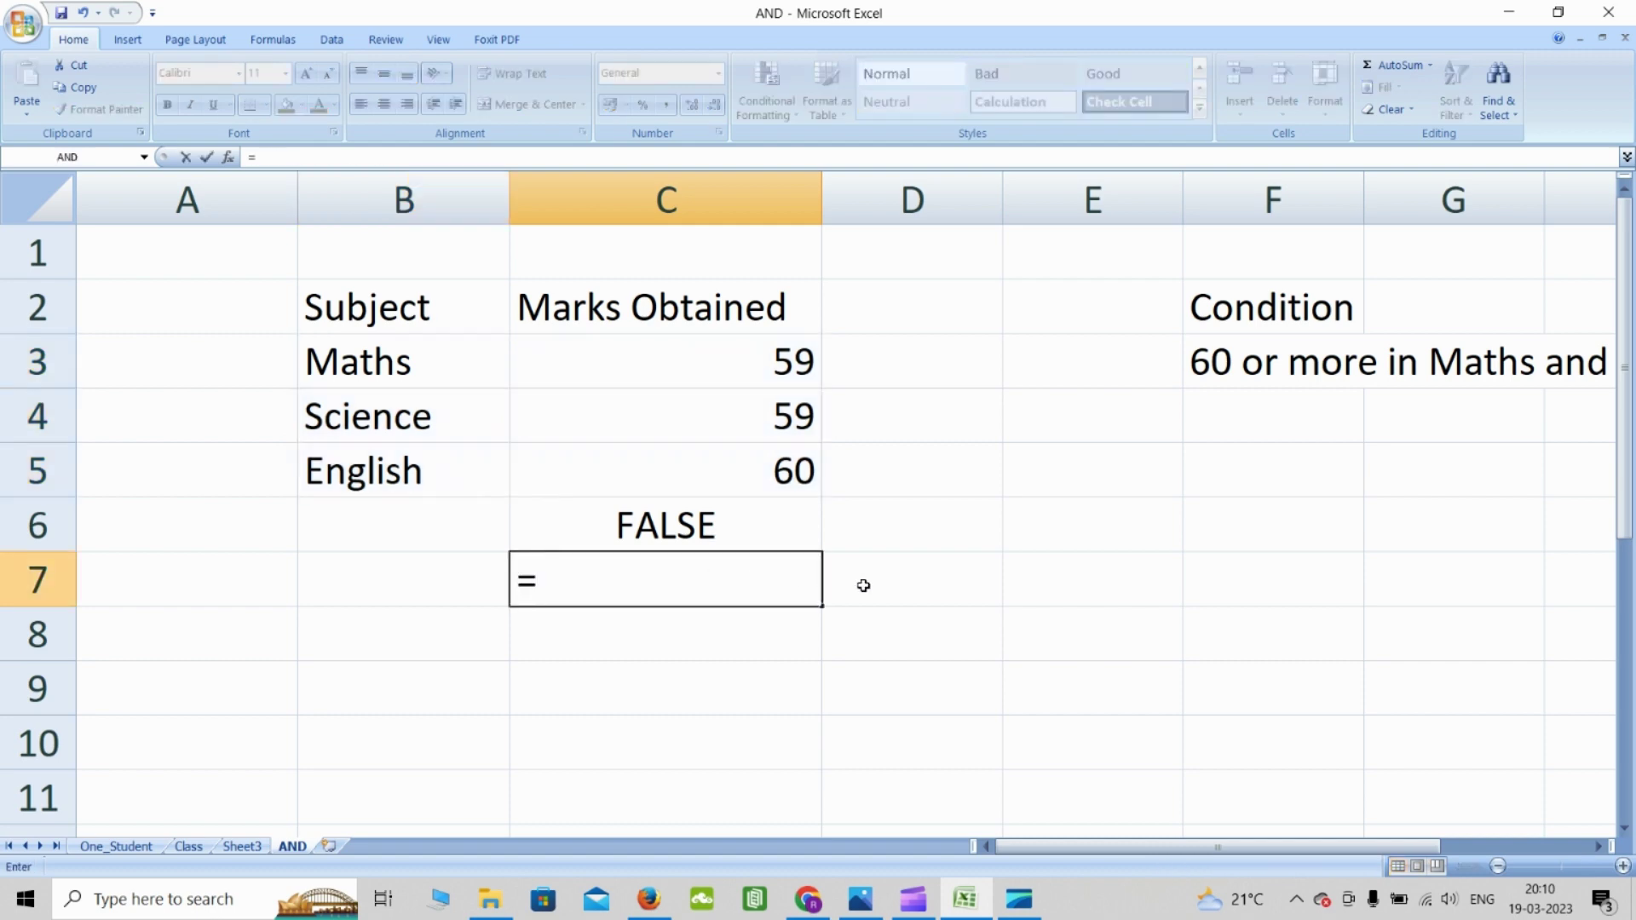
type("OR")
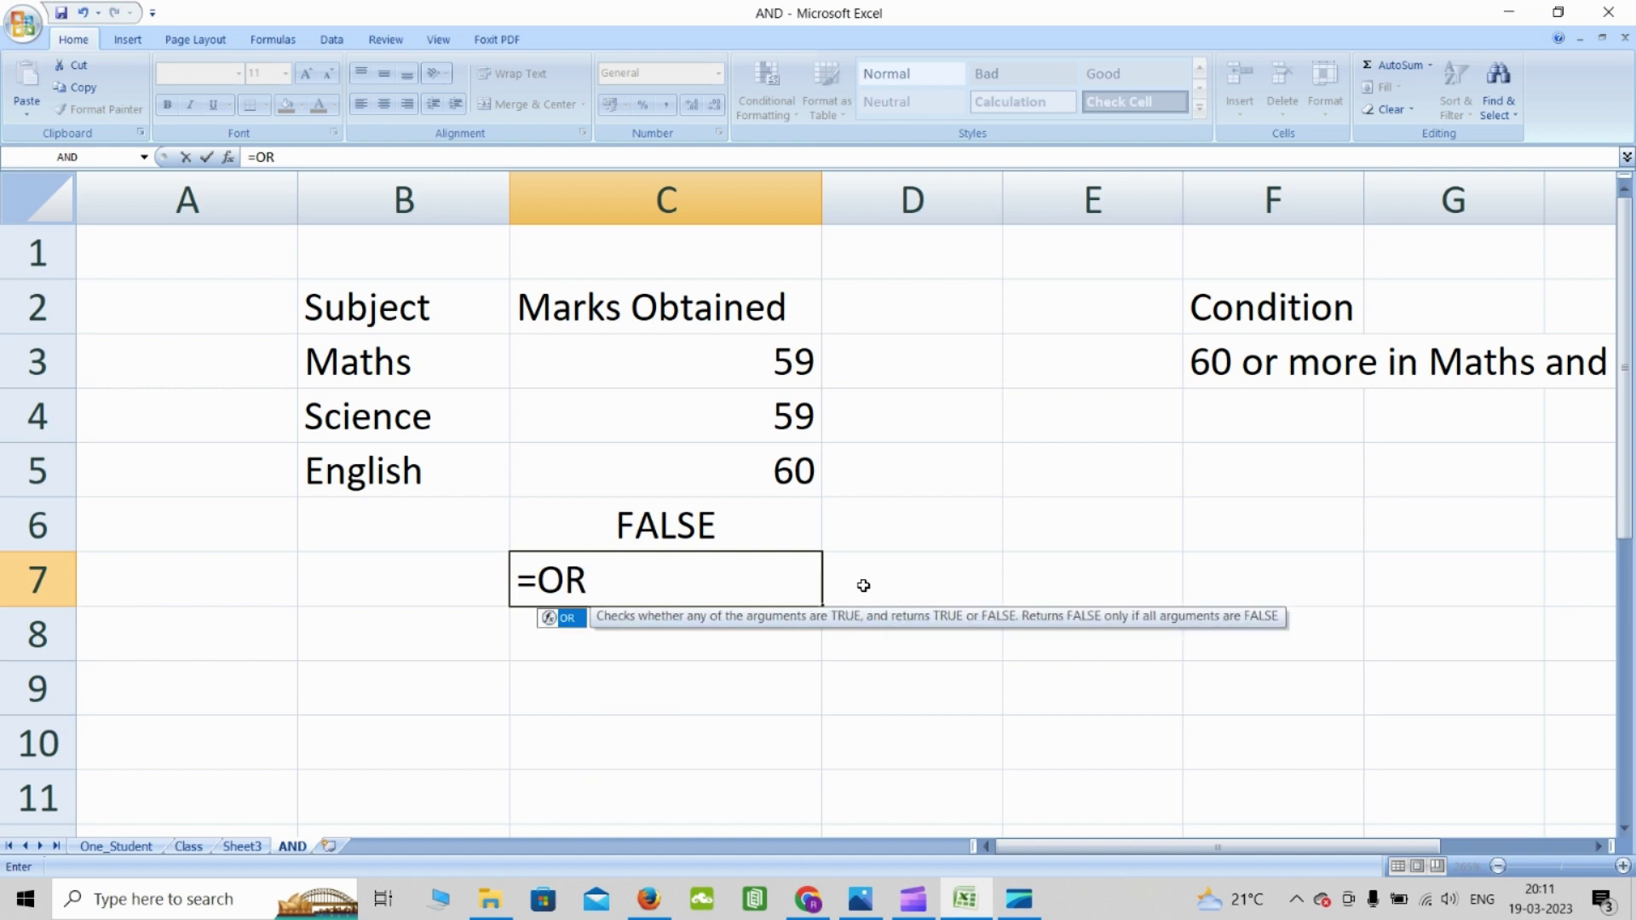
type("(")
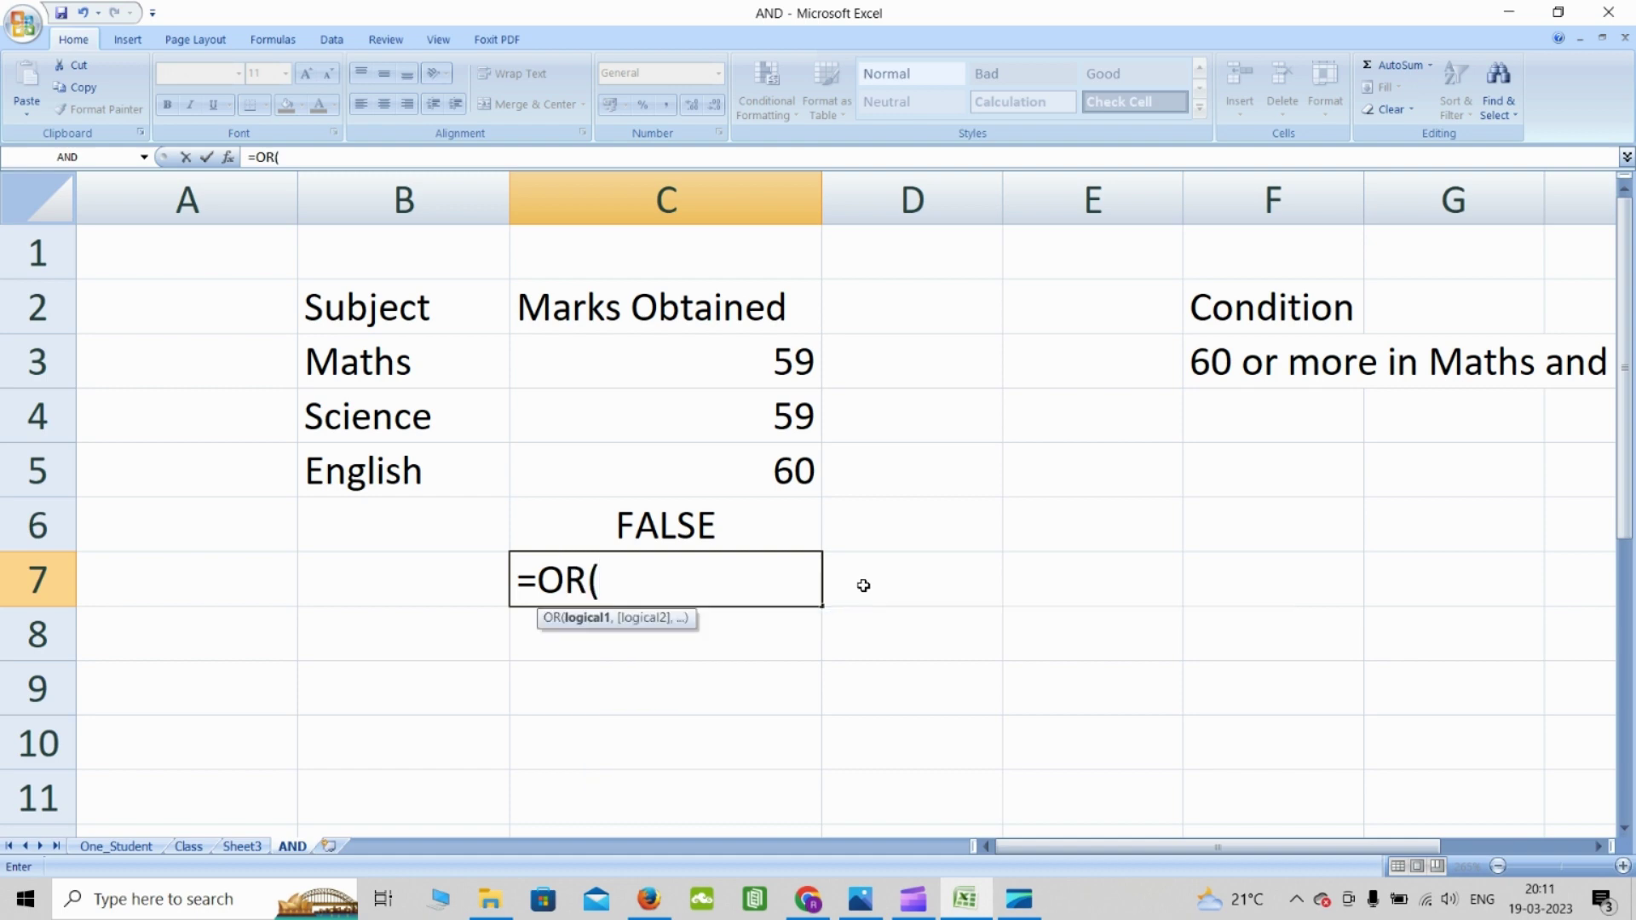
left_click(774, 365)
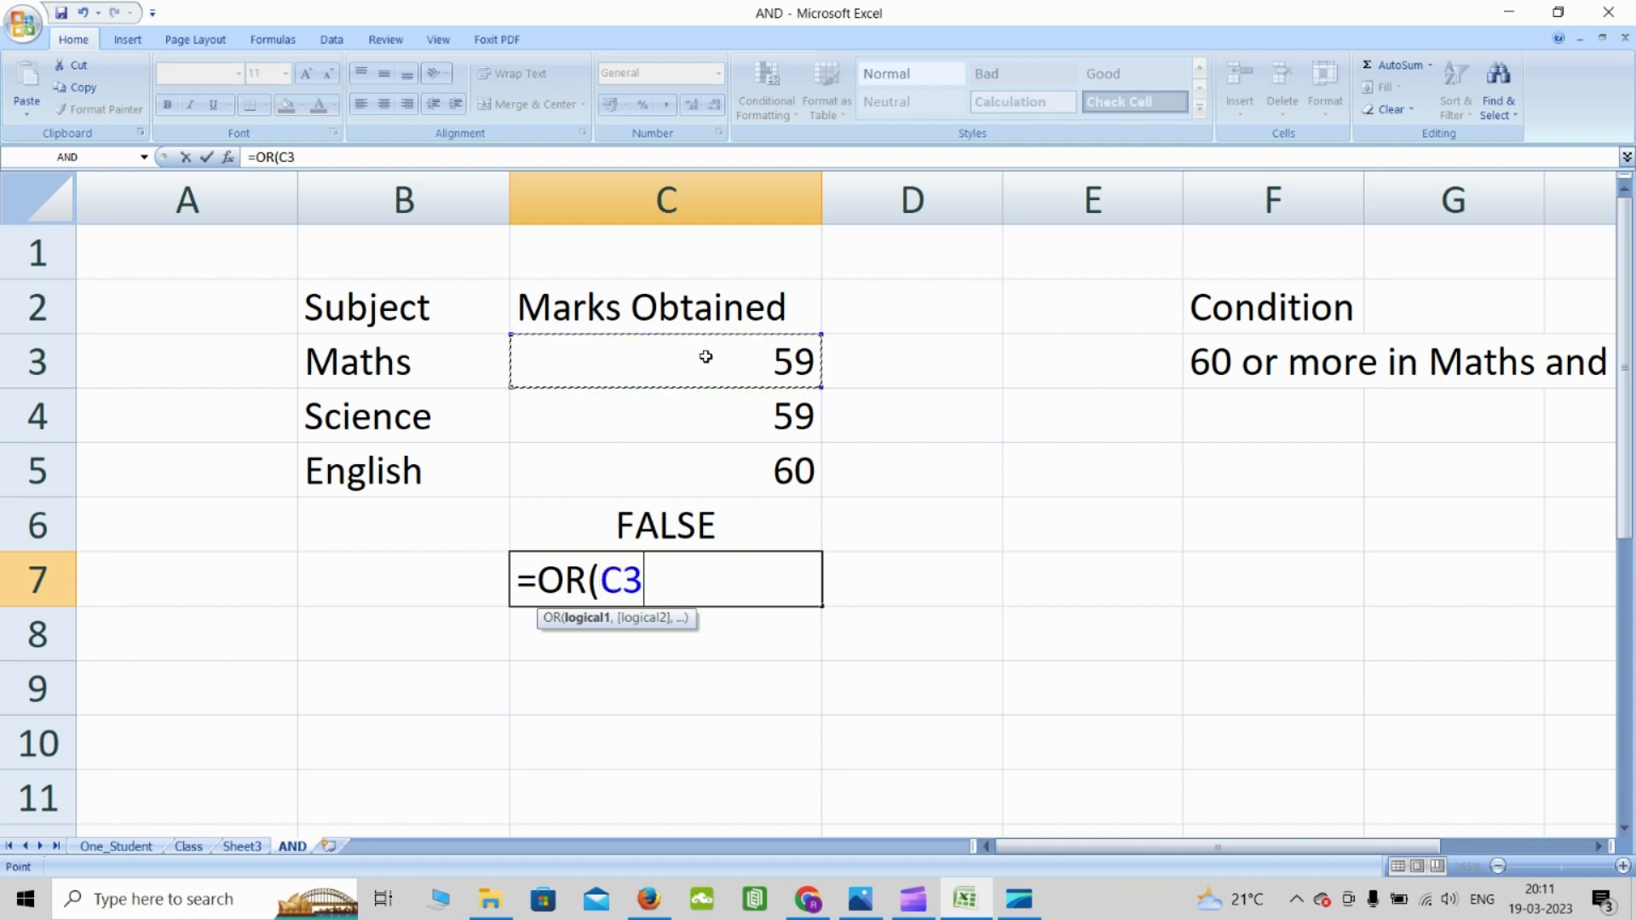
type(">=60,")
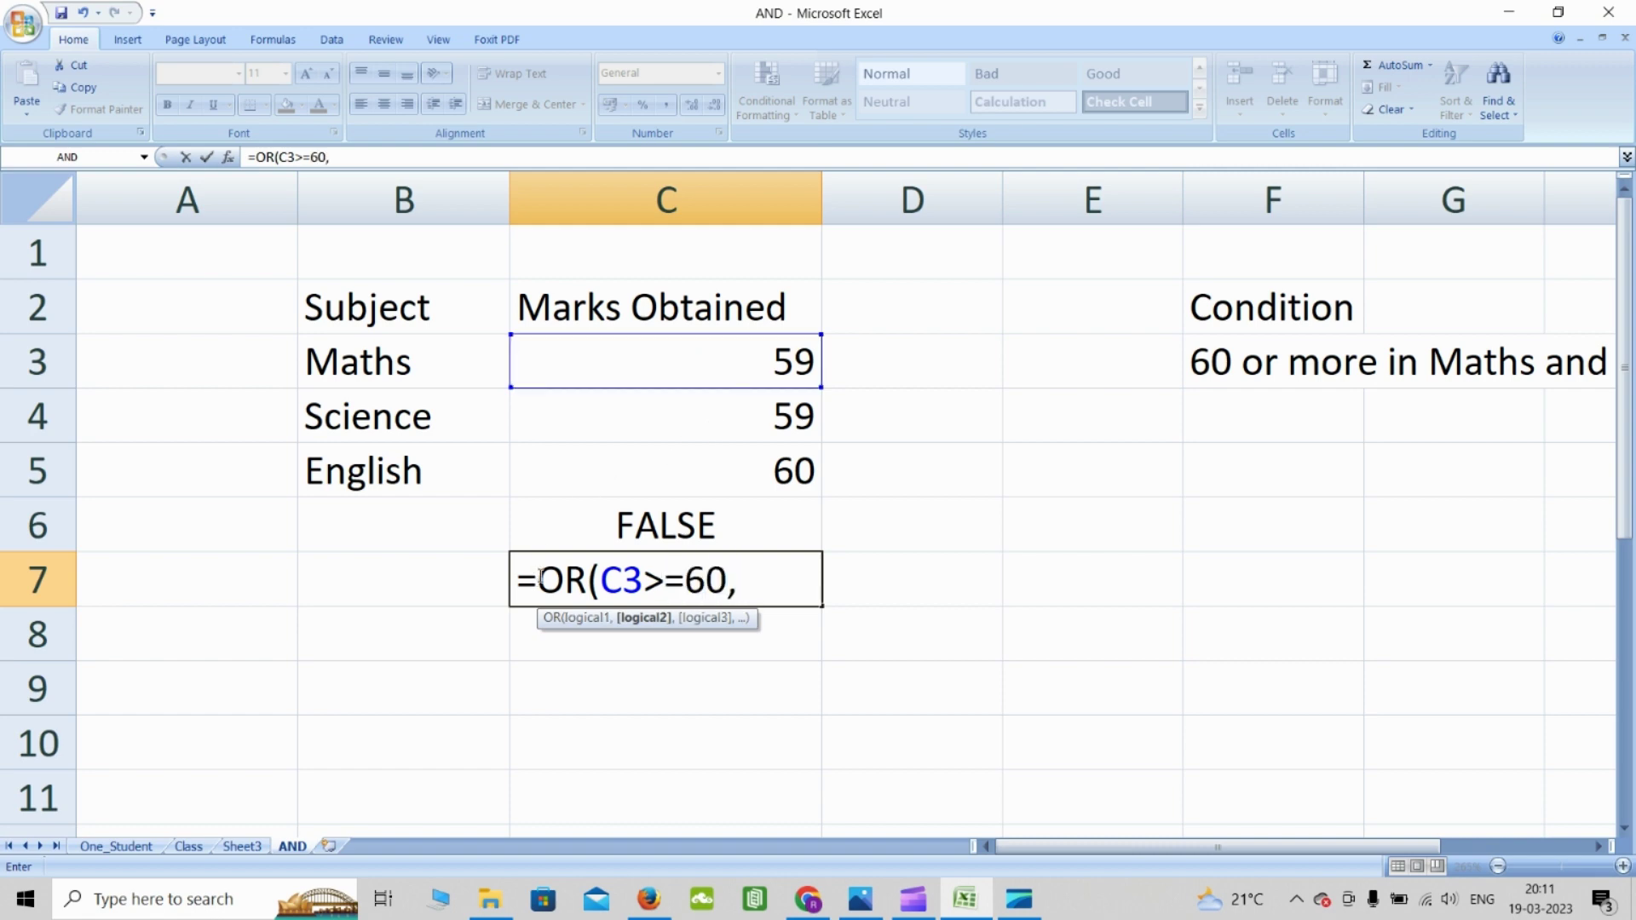
left_click(707, 419)
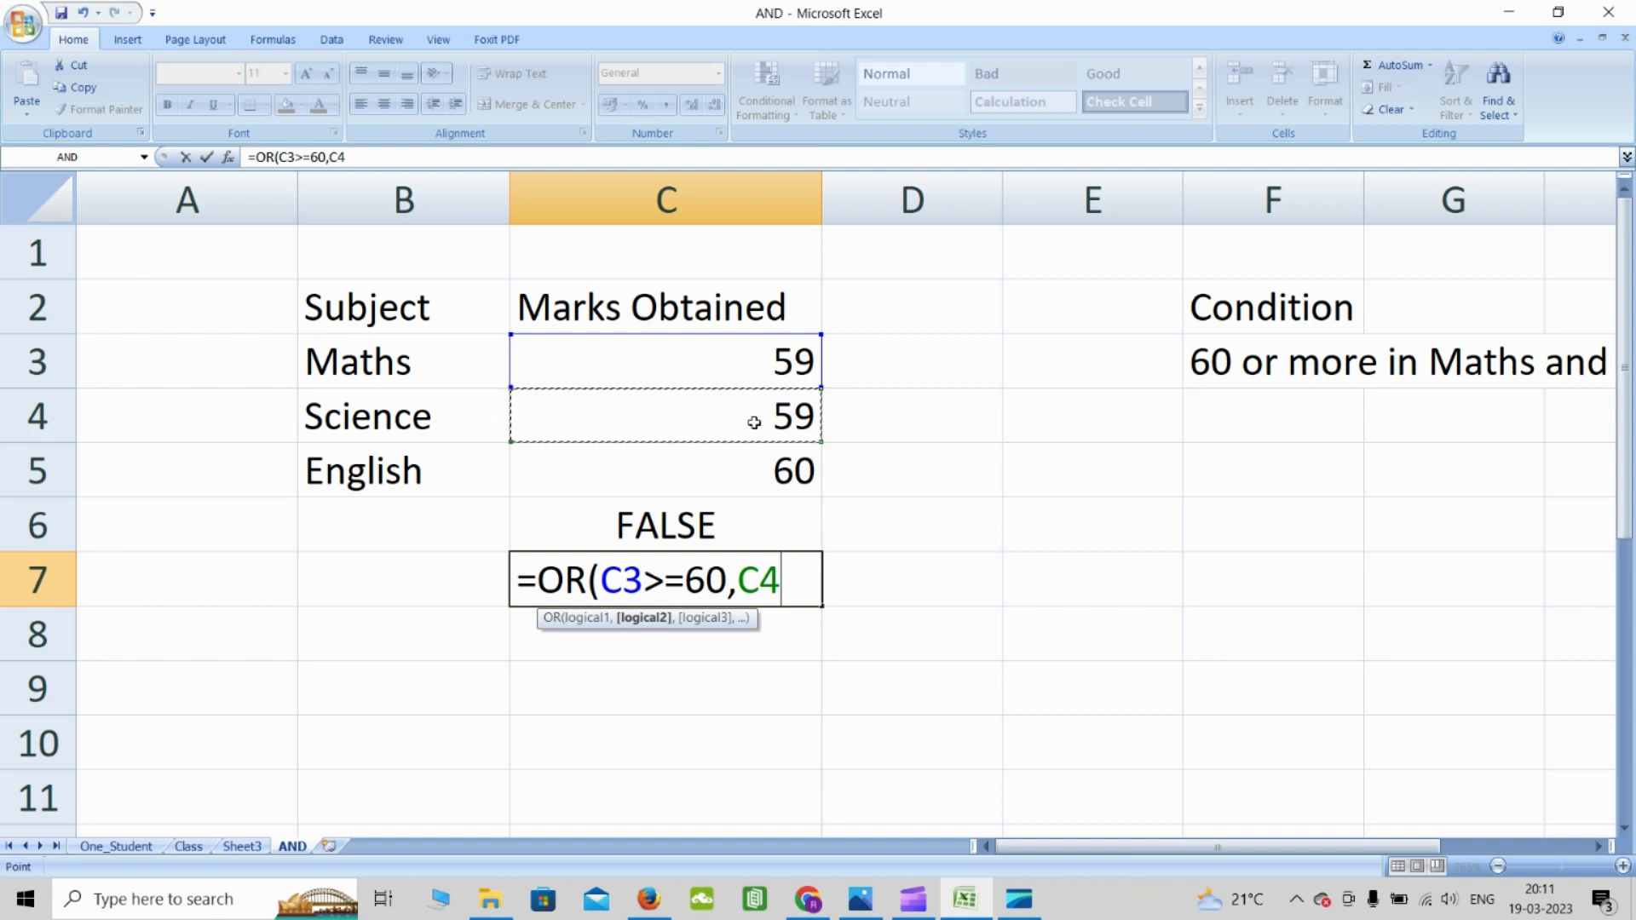
type(">=60,")
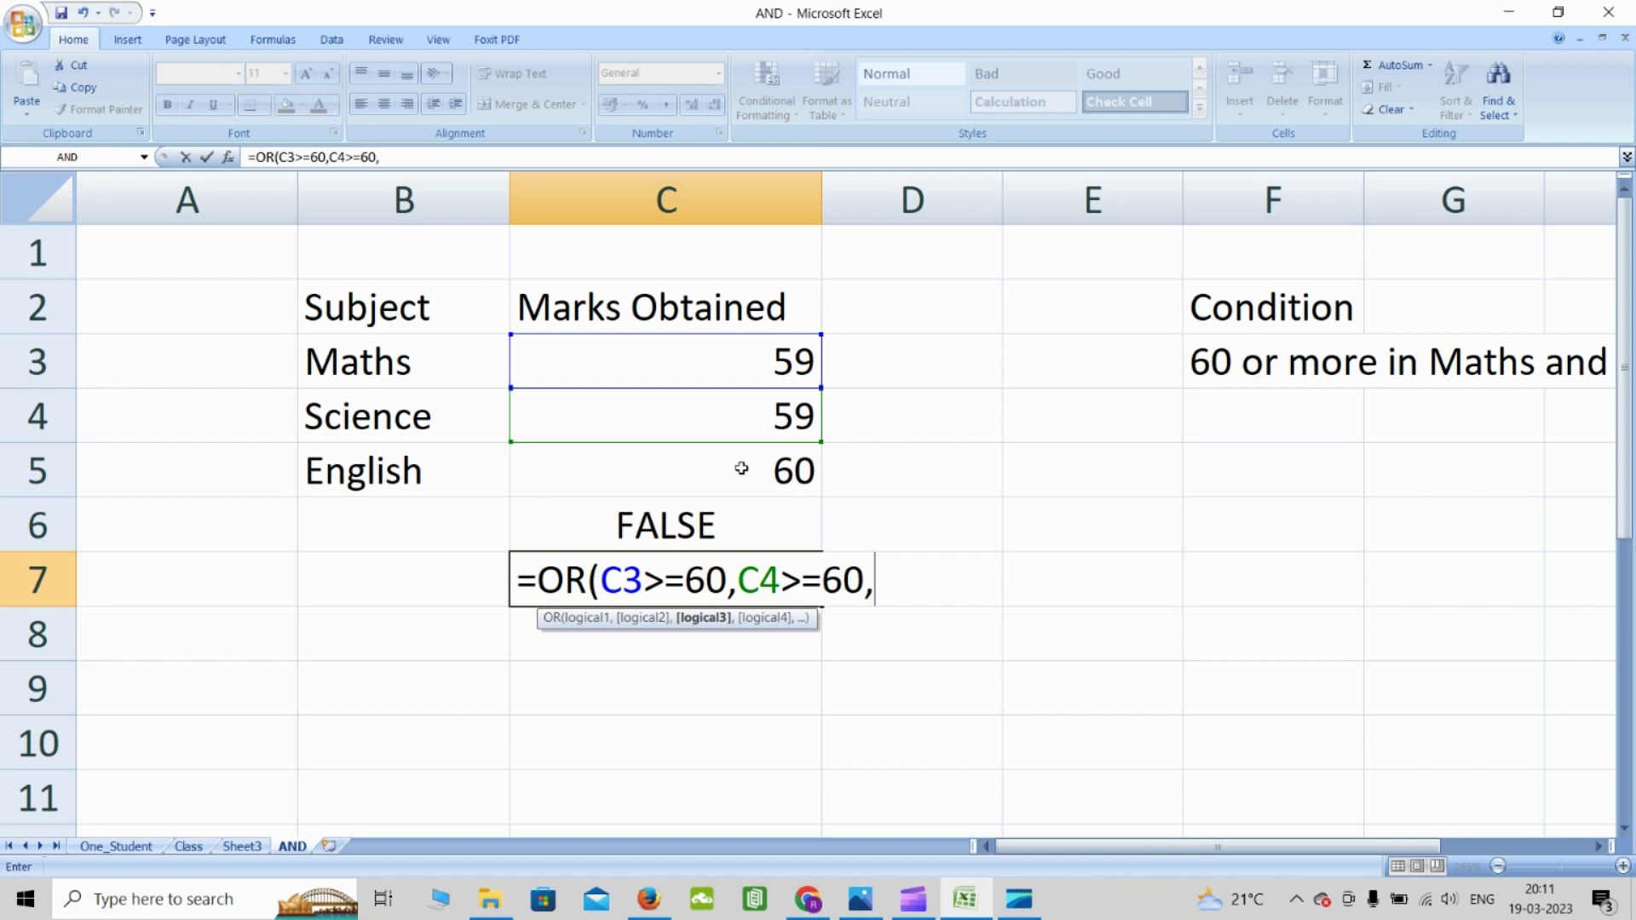
left_click(741, 467)
type(">=")
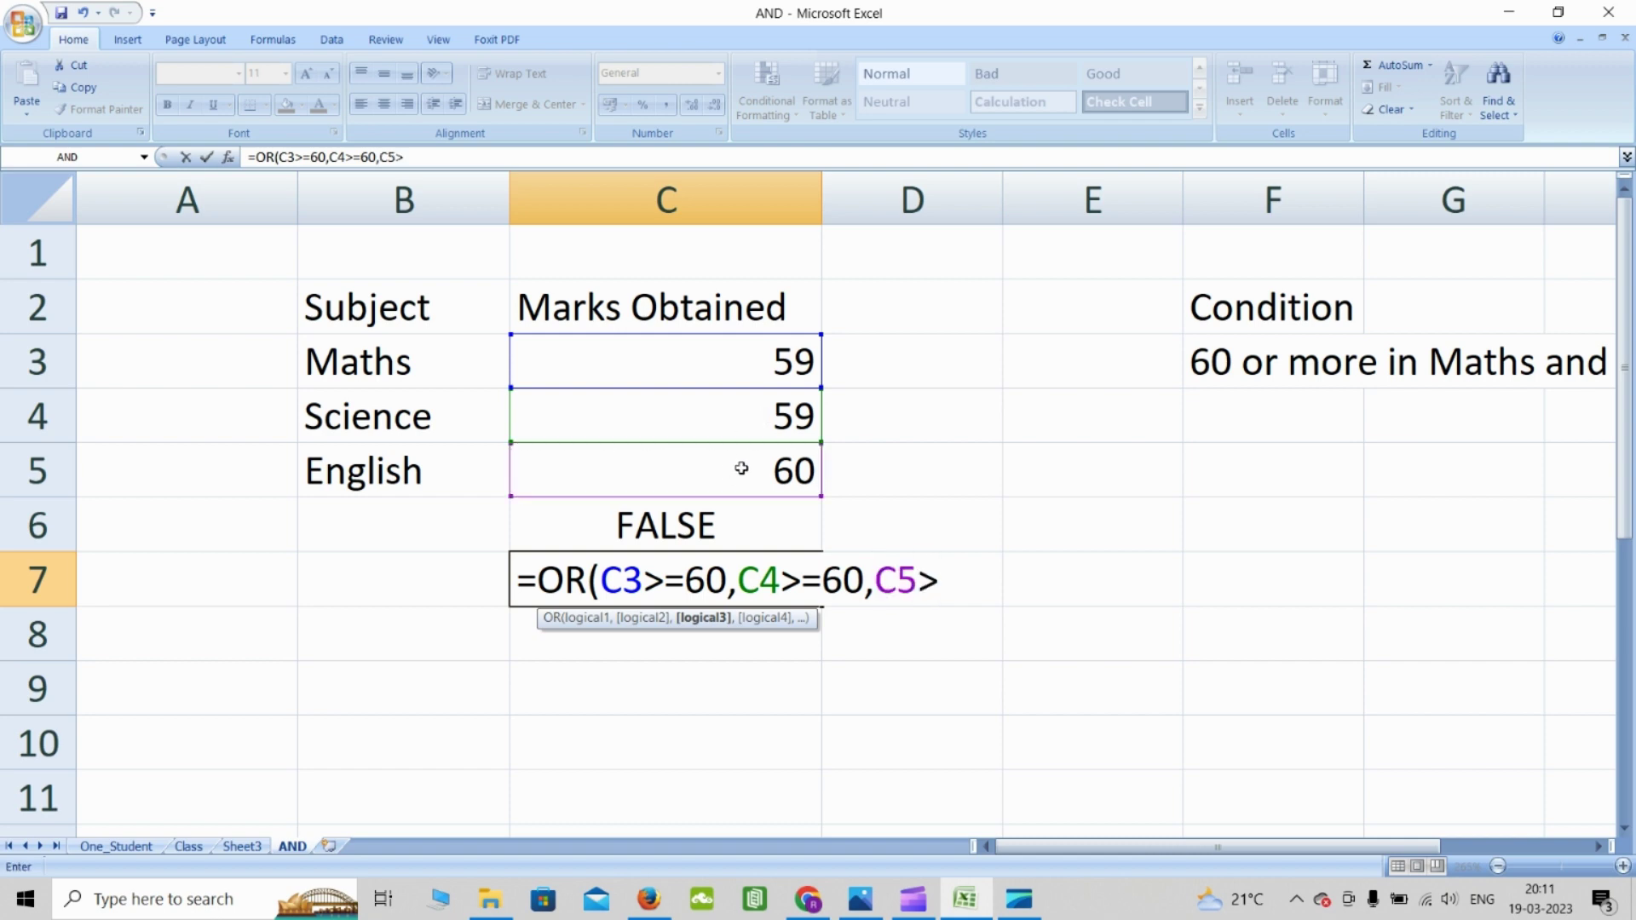
type("60)")
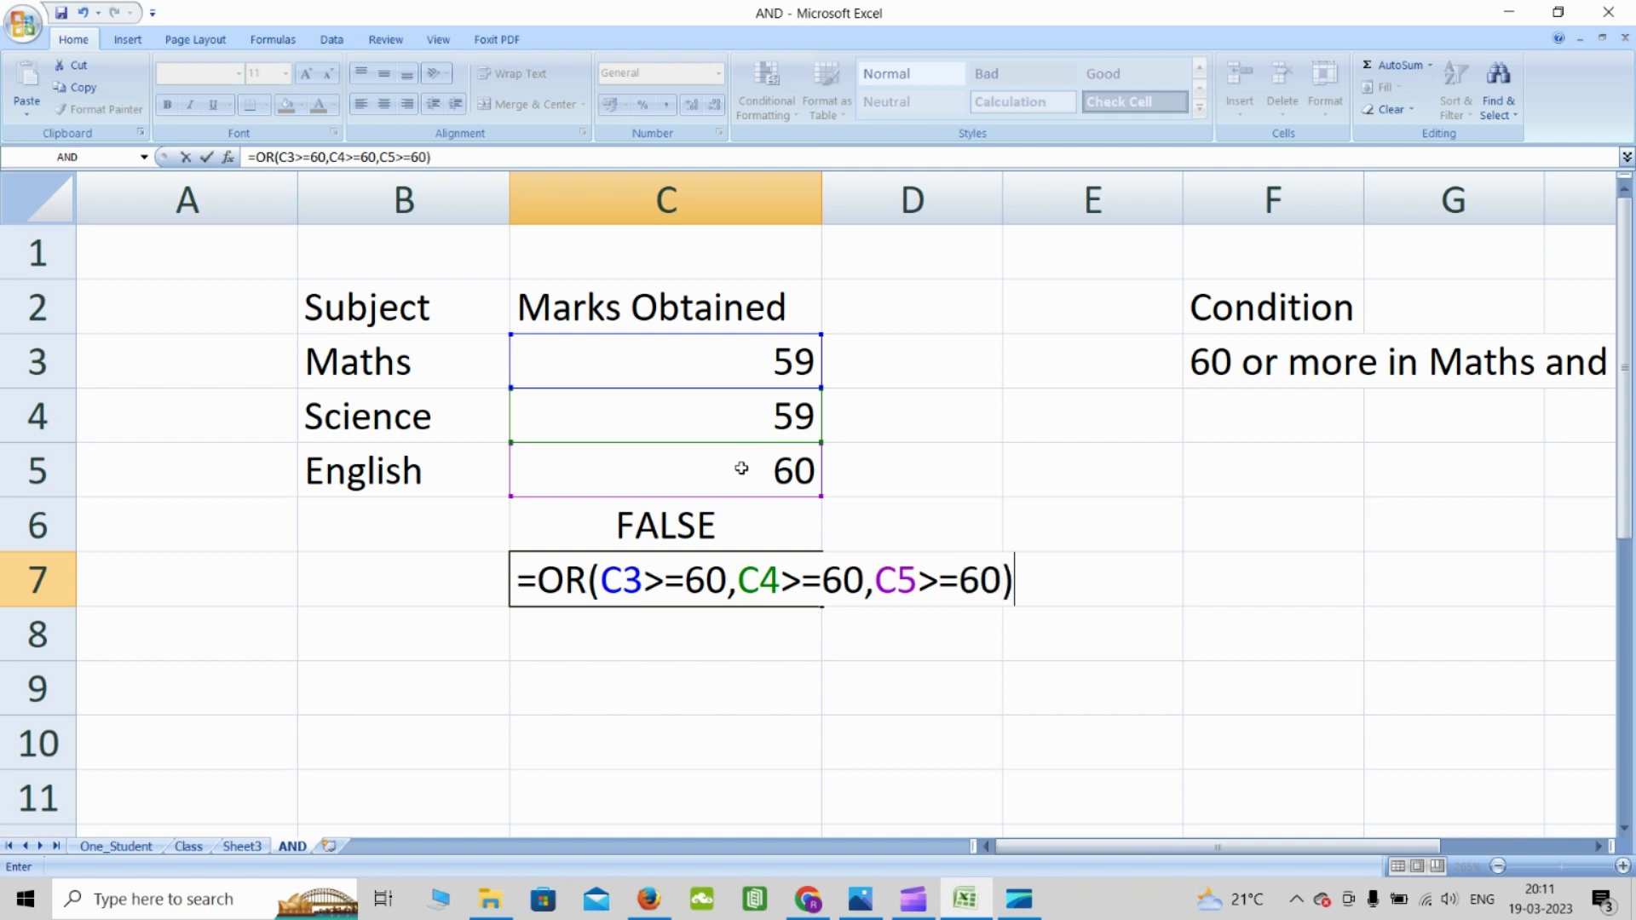
key("Return")
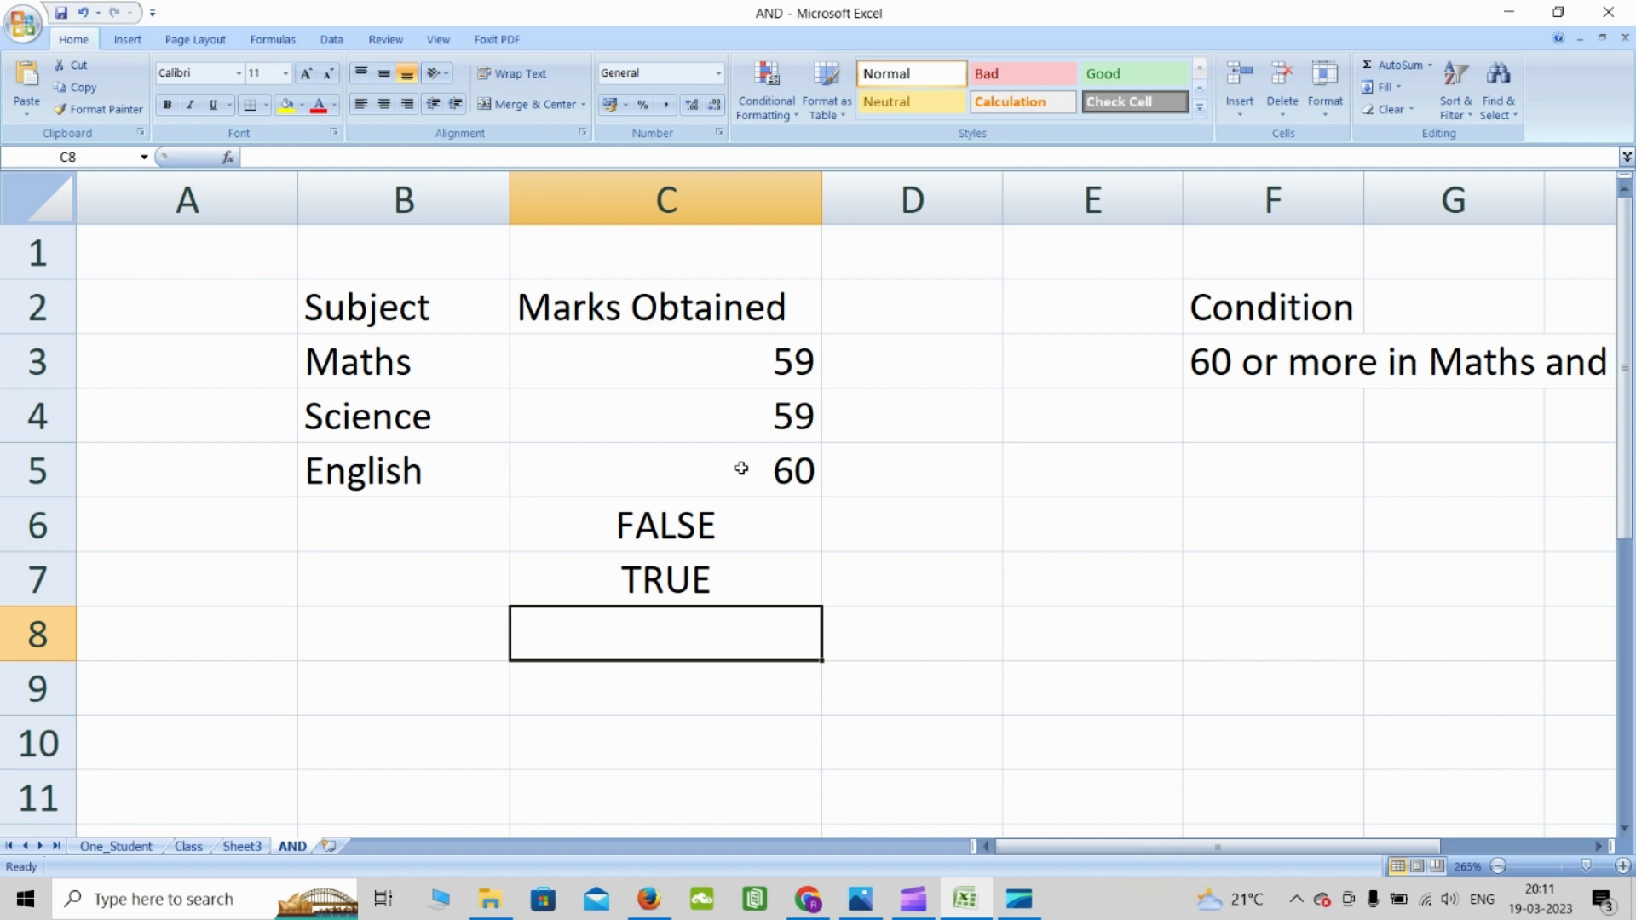
Review the OR formula in C7, and set the English mark in C5 to 59 to test it
left_click(726, 581)
key("F2")
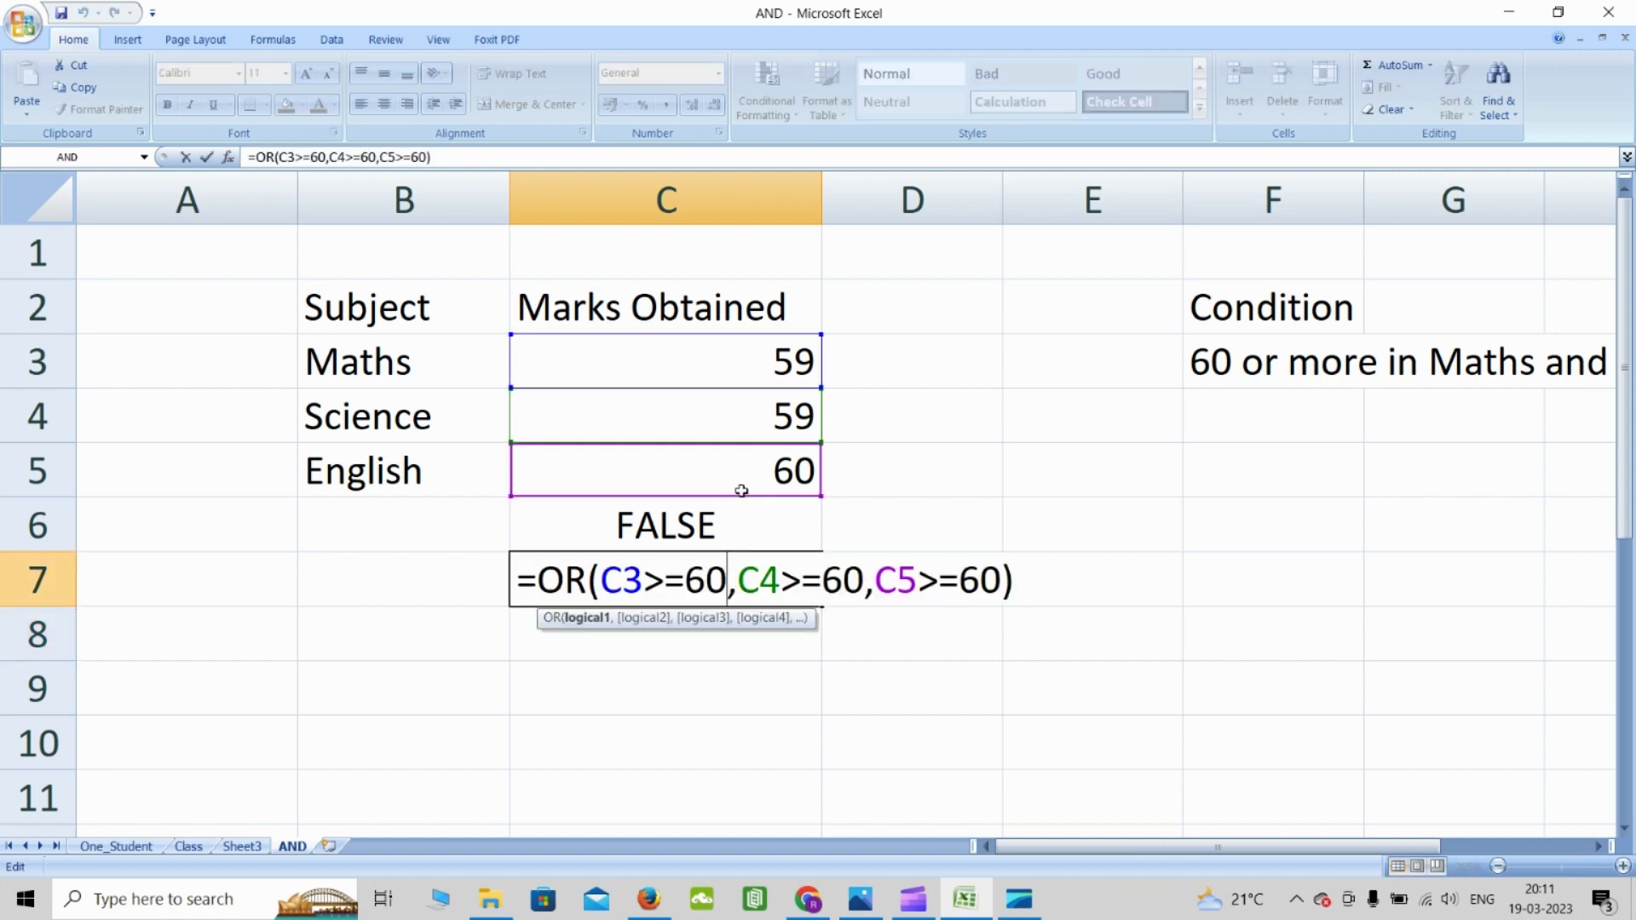
left_click(743, 579)
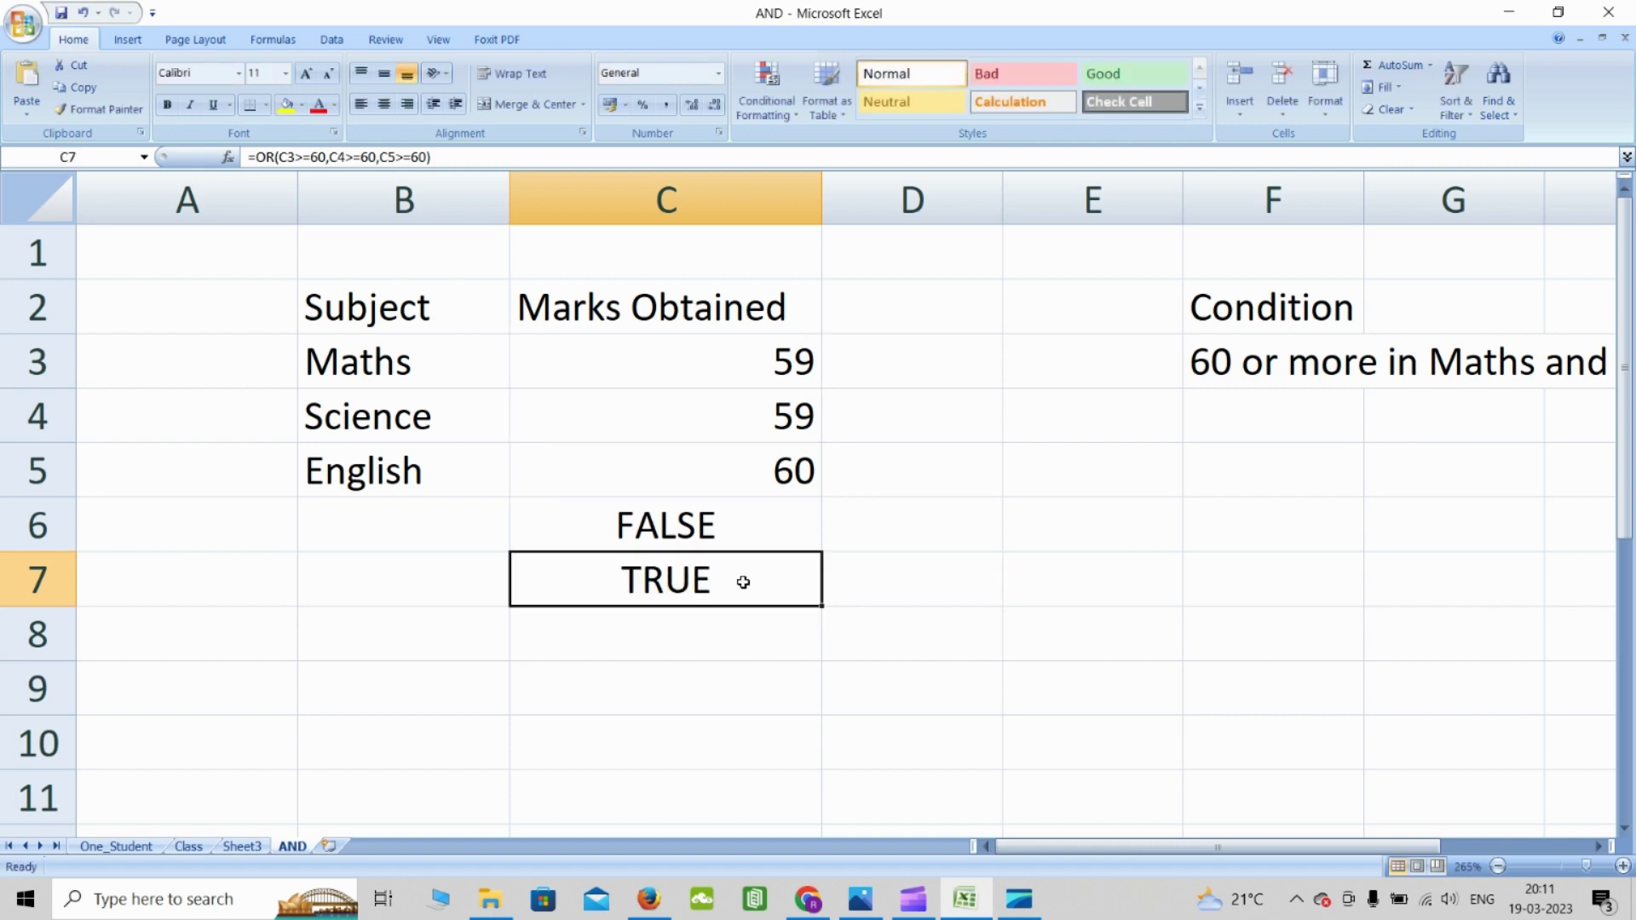
left_click(790, 477)
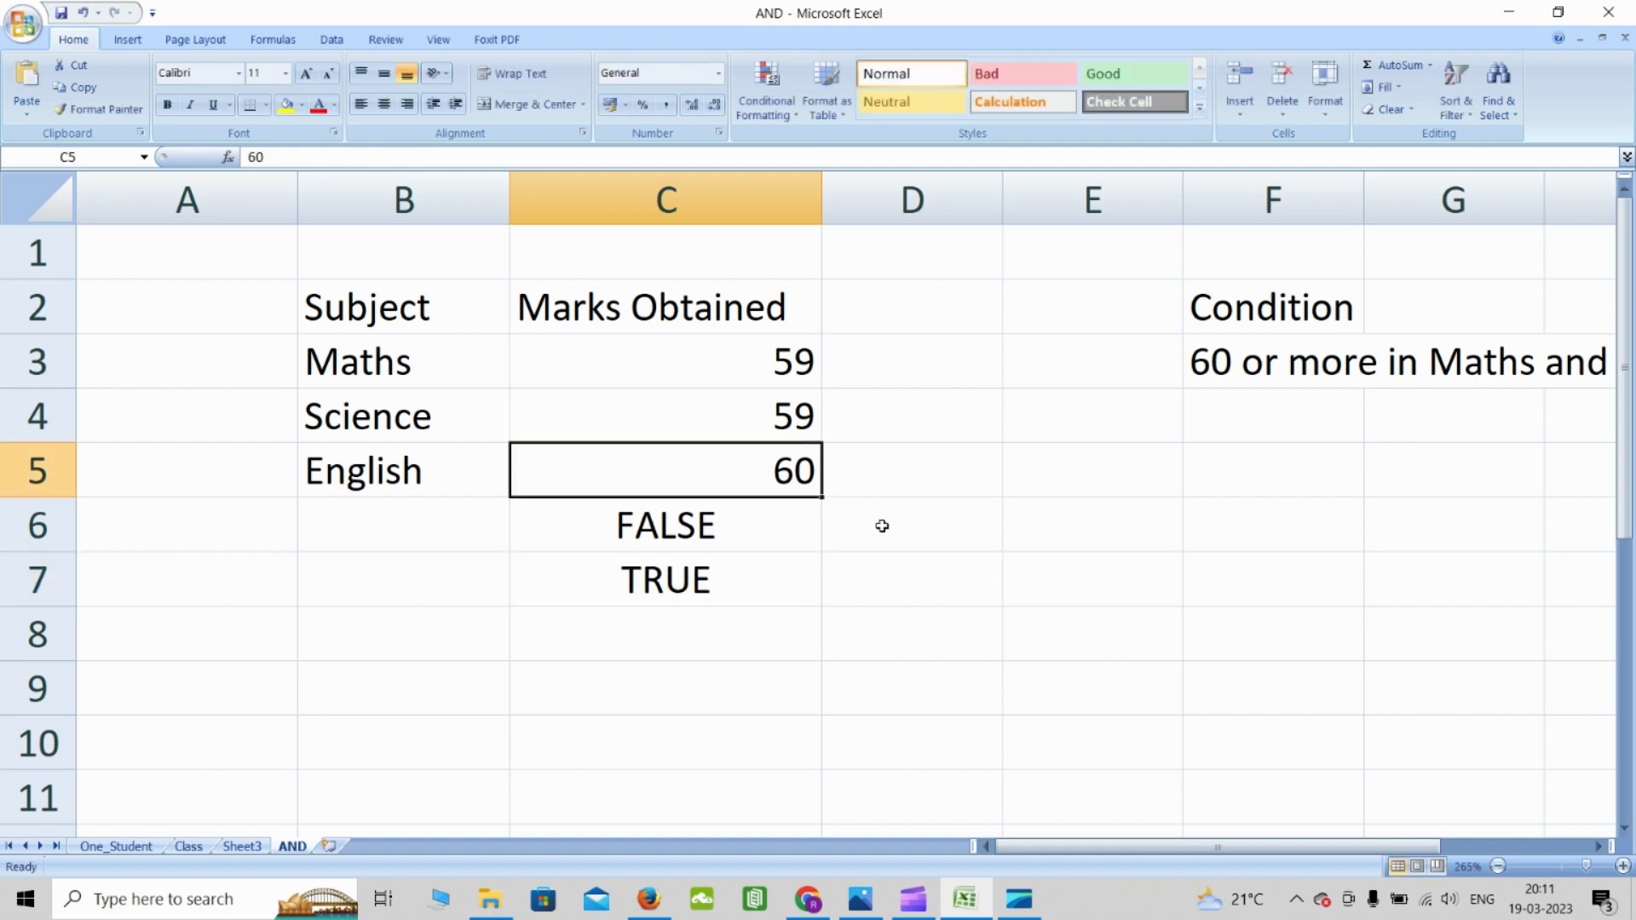
type("59")
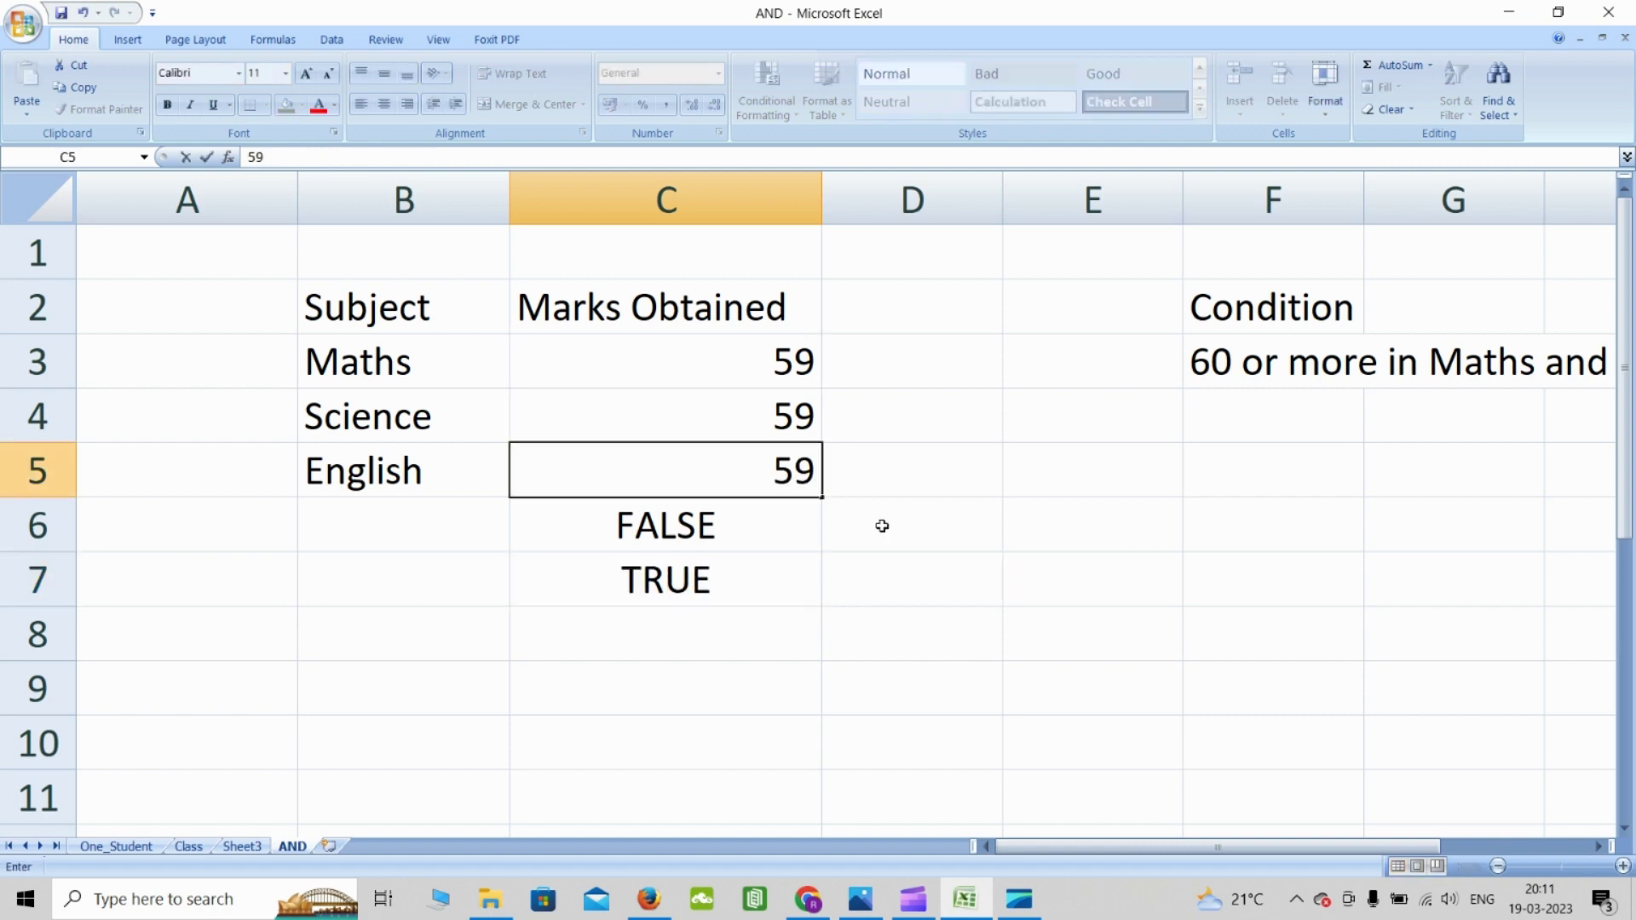
key("Return")
left_click(720, 572)
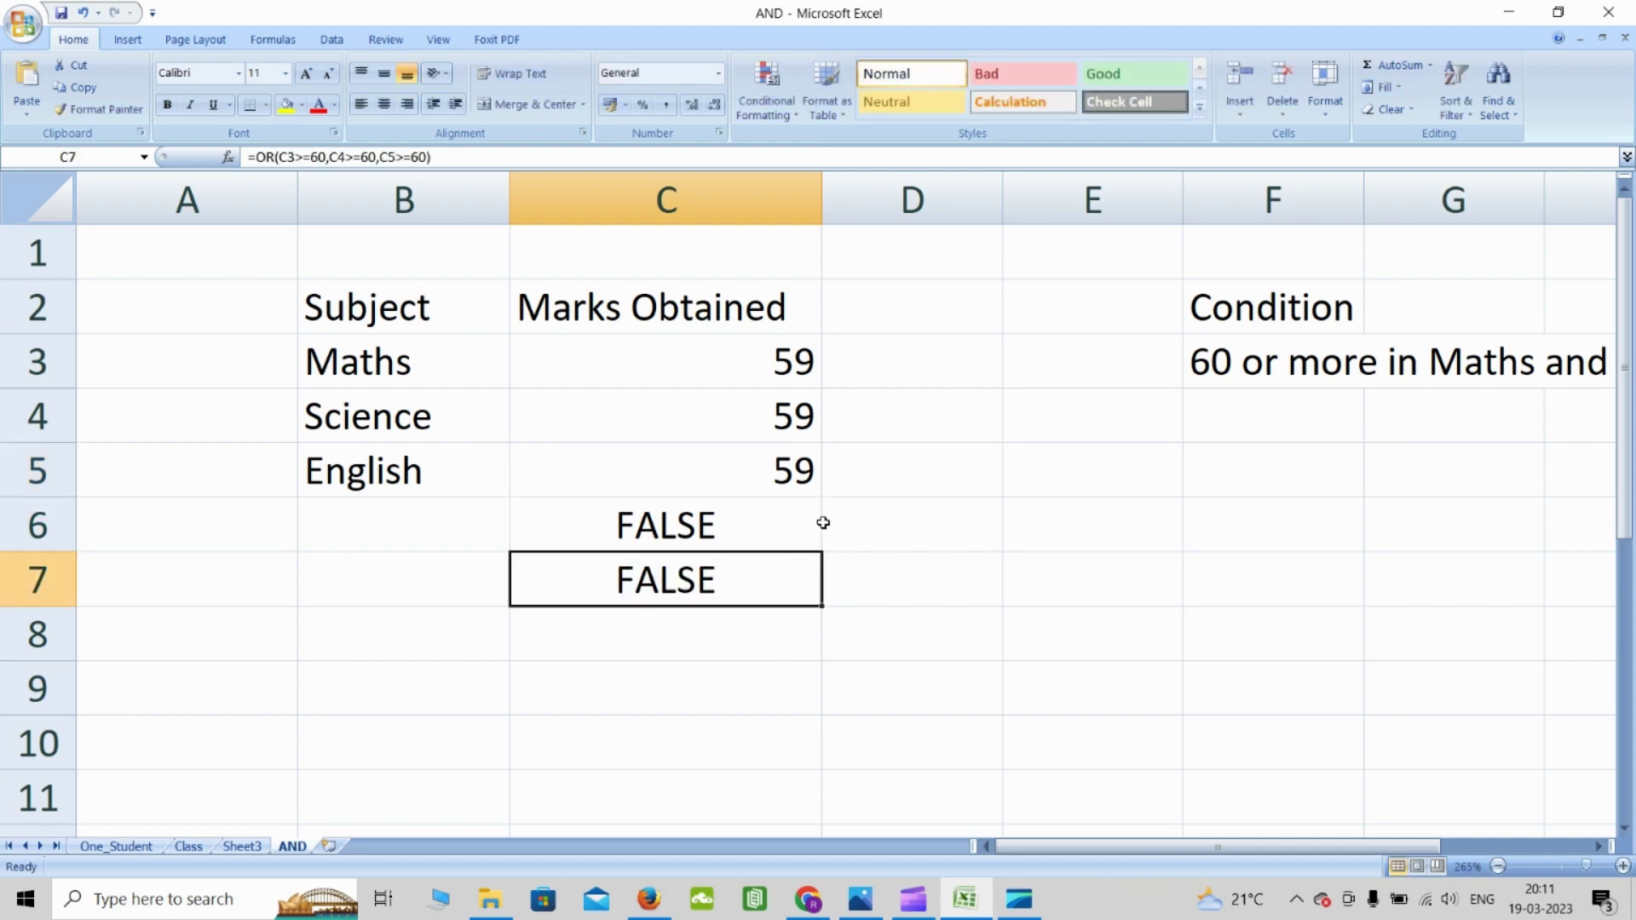
Compare the OR formula in C7 with the AND formula in C6, leaving both unedited
double_click(769, 571)
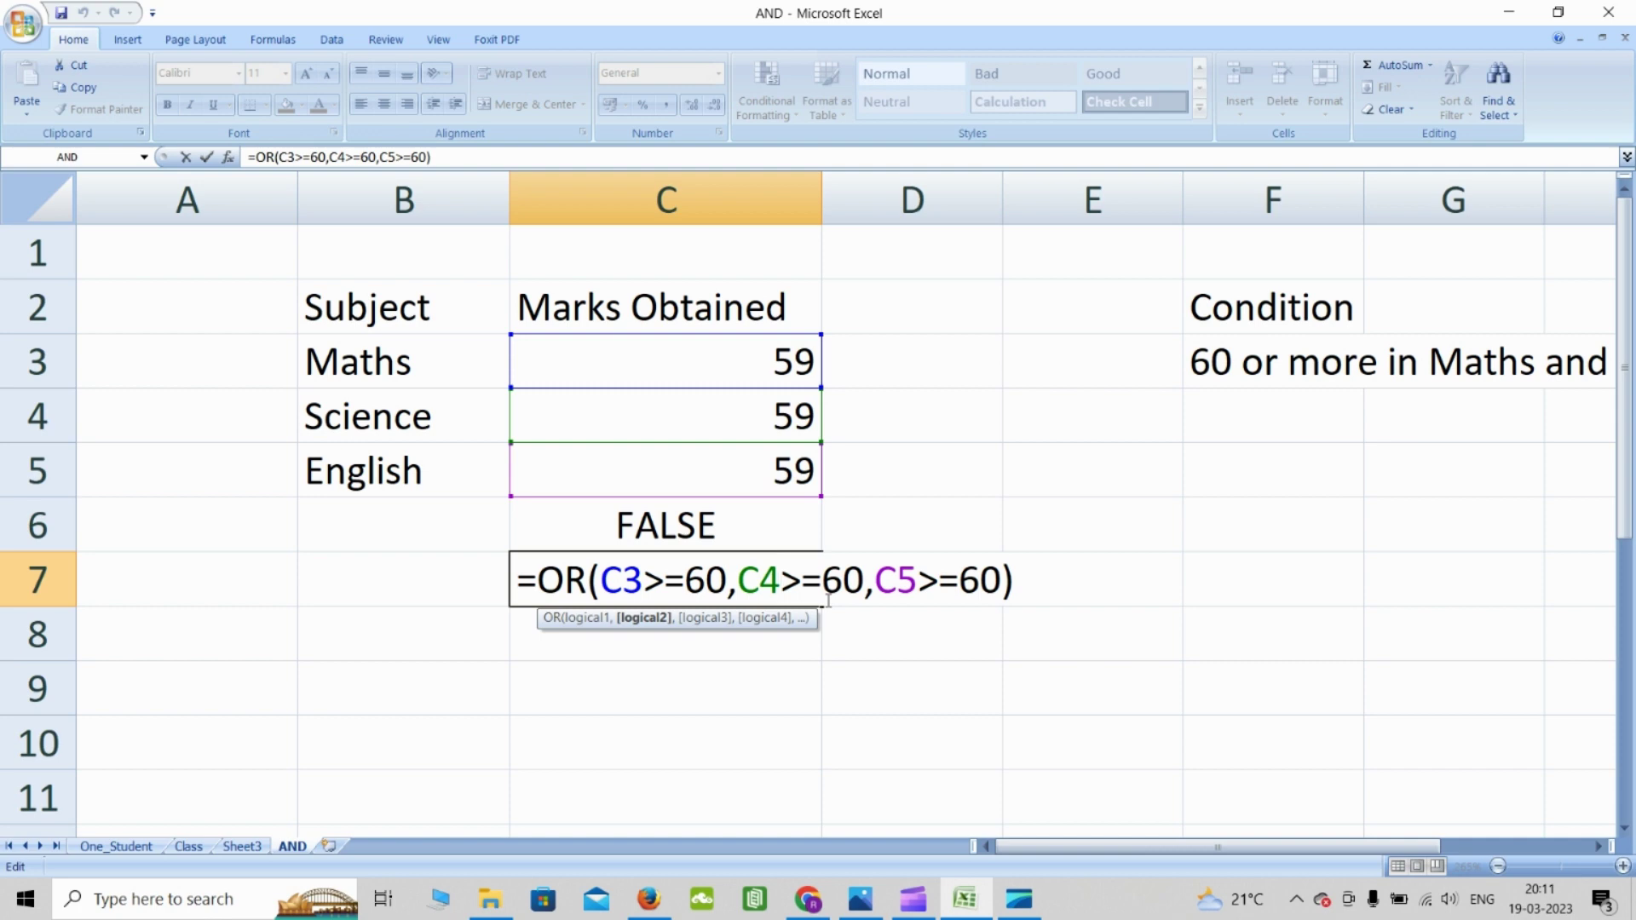
key("Escape")
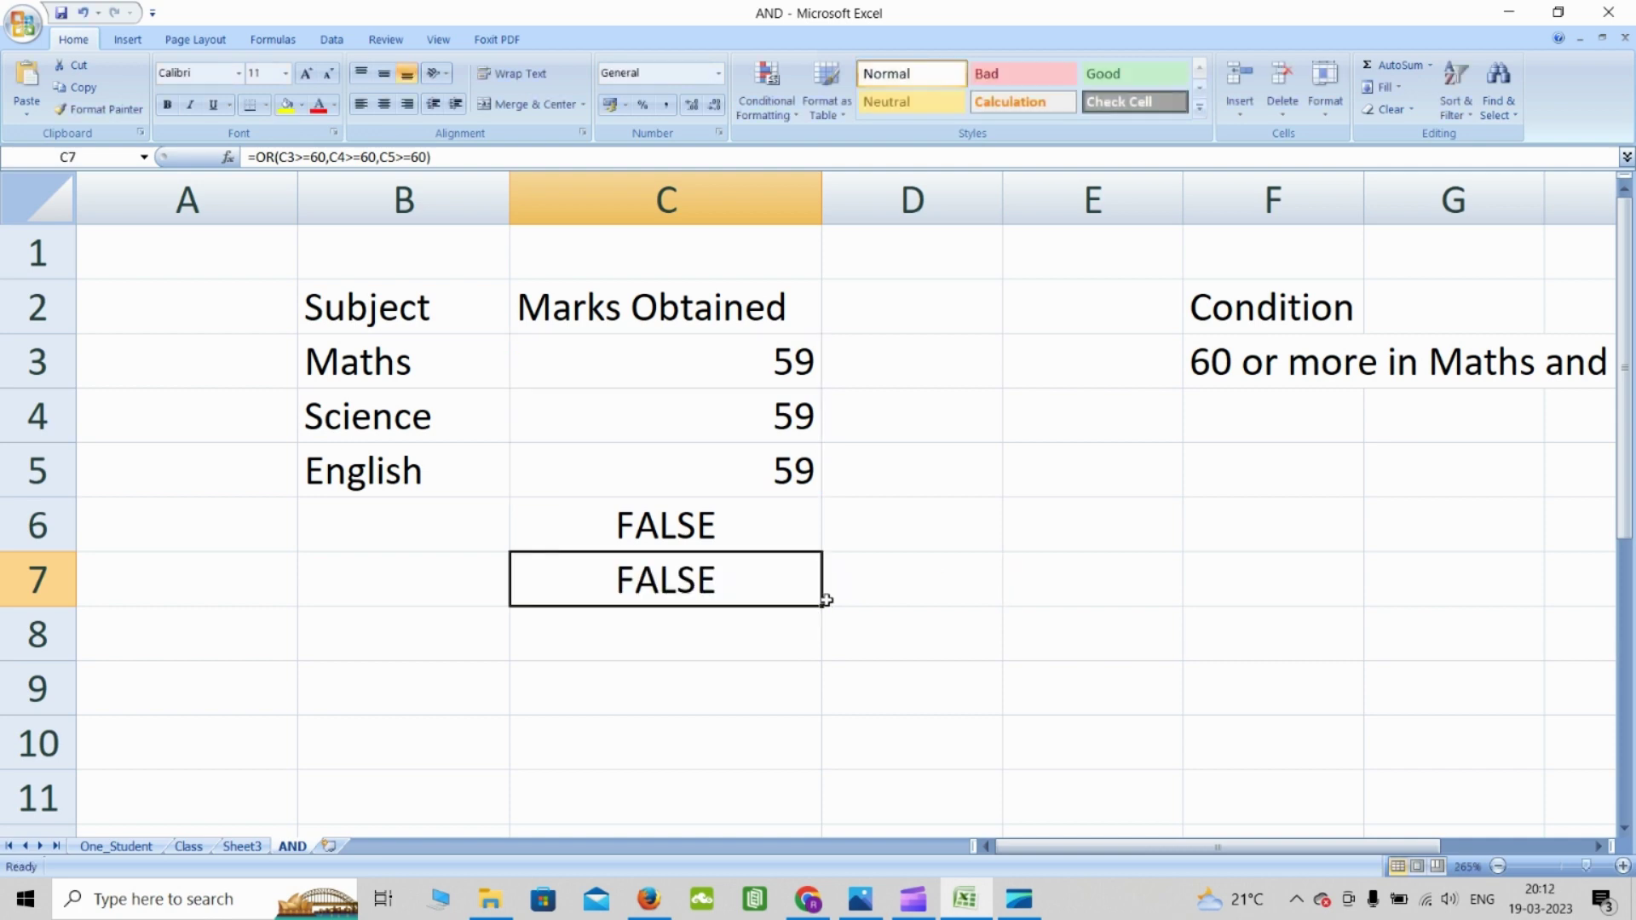
left_click(763, 523)
double_click(767, 527)
key("Escape")
double_click(748, 582)
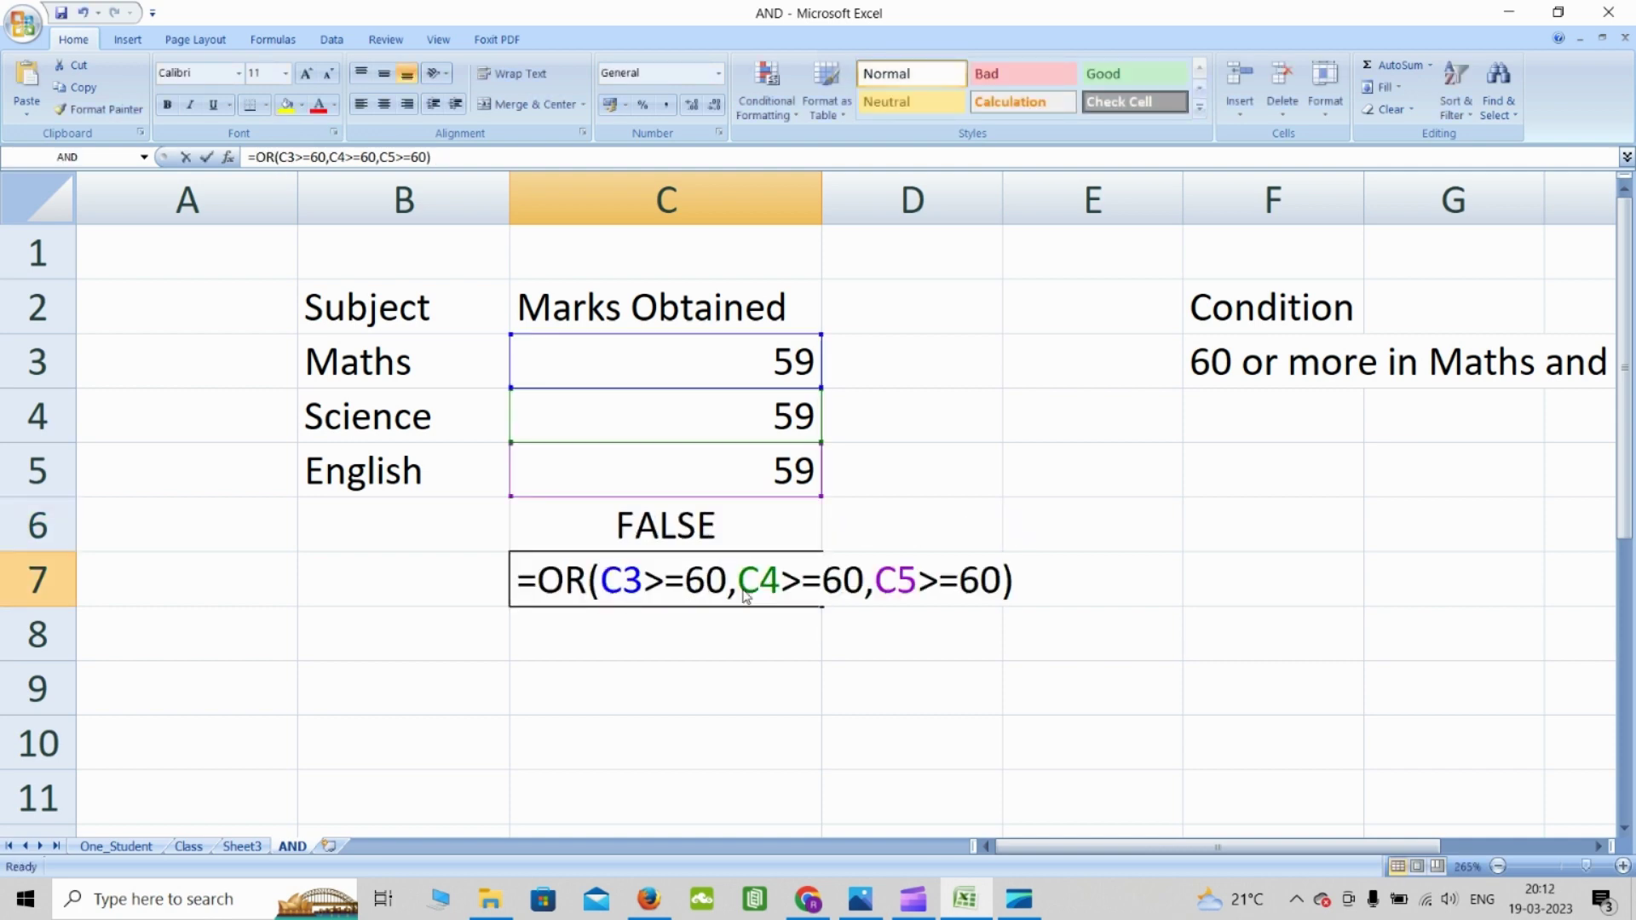
key("Escape")
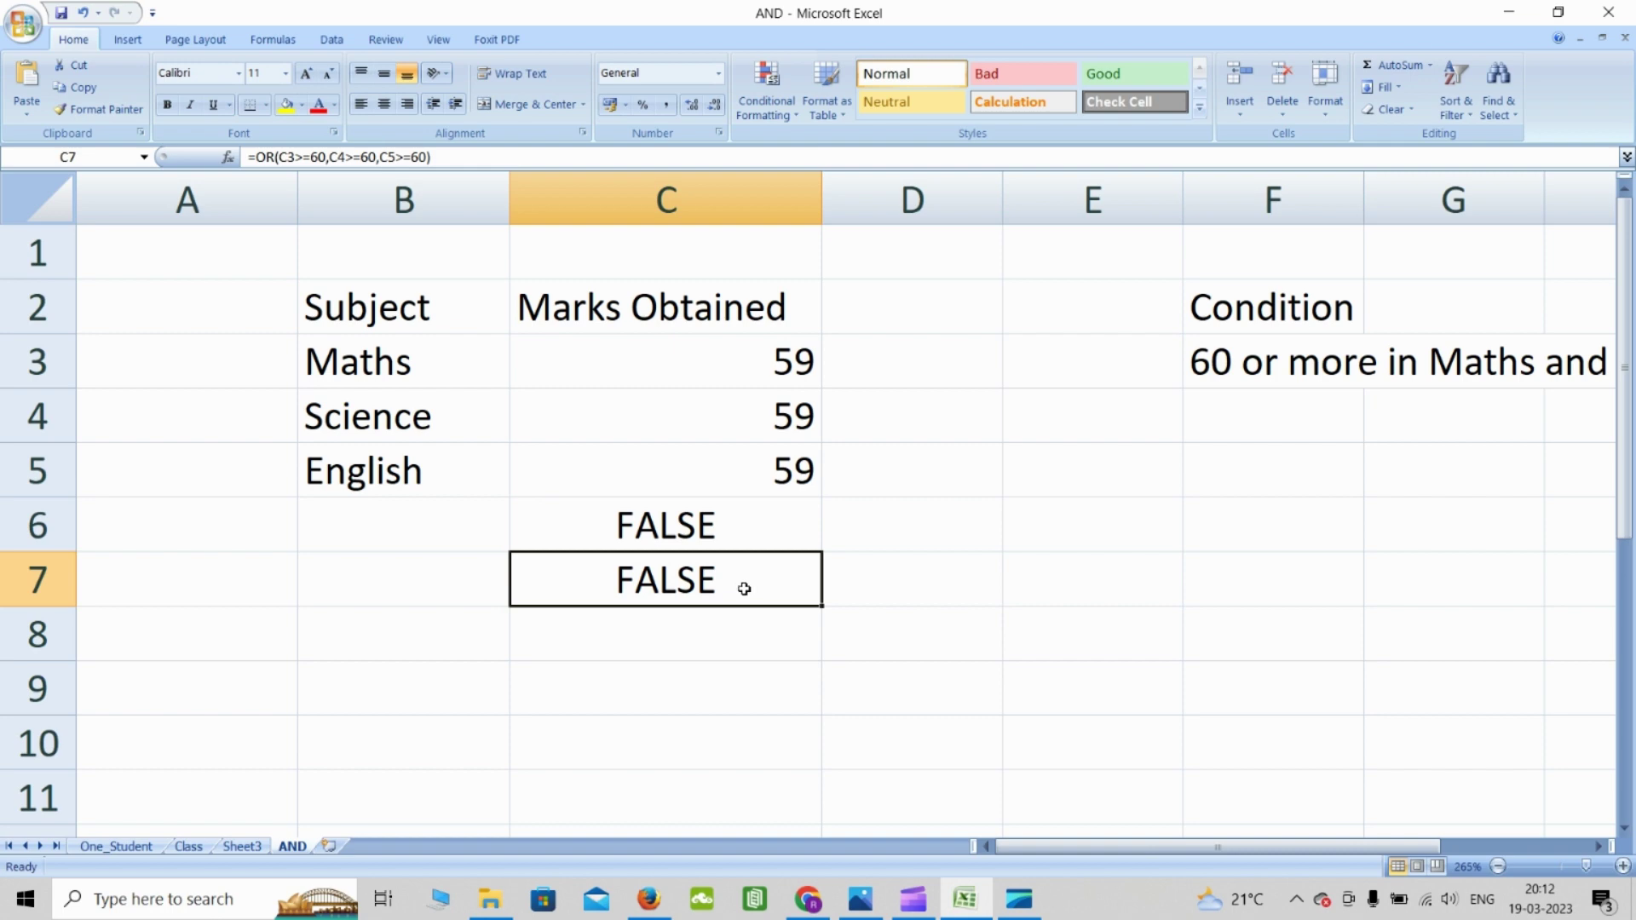